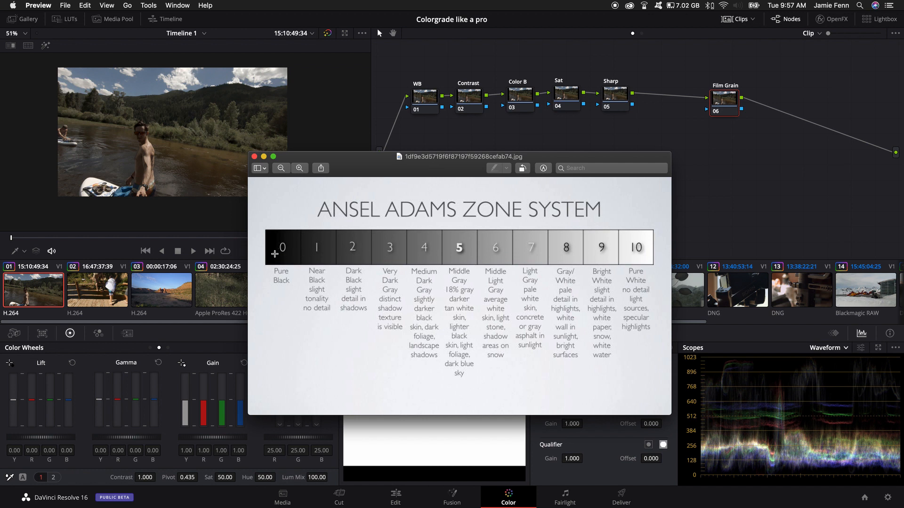
Step: Close the Ansel Adams Zone System reference image and shift the six-node chain of clip 01 slightly right and down
{"action": "left_click_drag", "start_coordinate": [371, 172], "coordinate": [306, 144]}
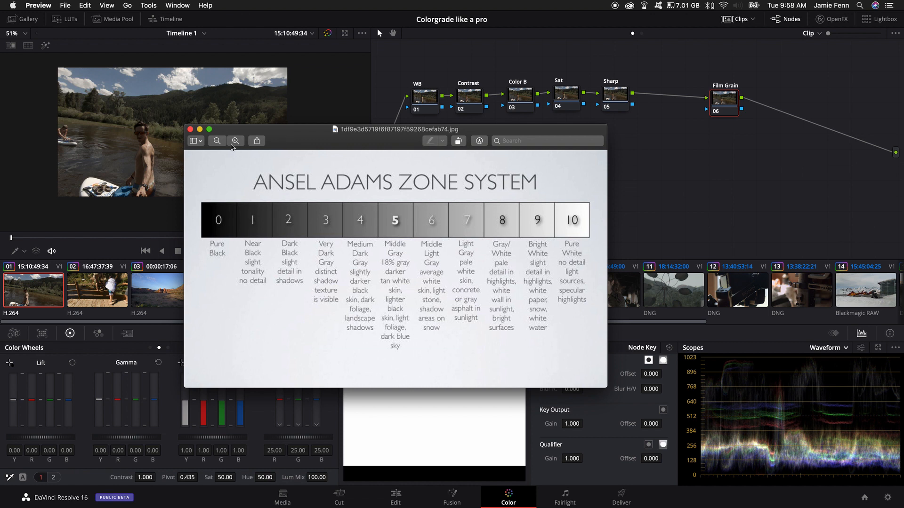
{"action": "left_click", "coordinate": [191, 129]}
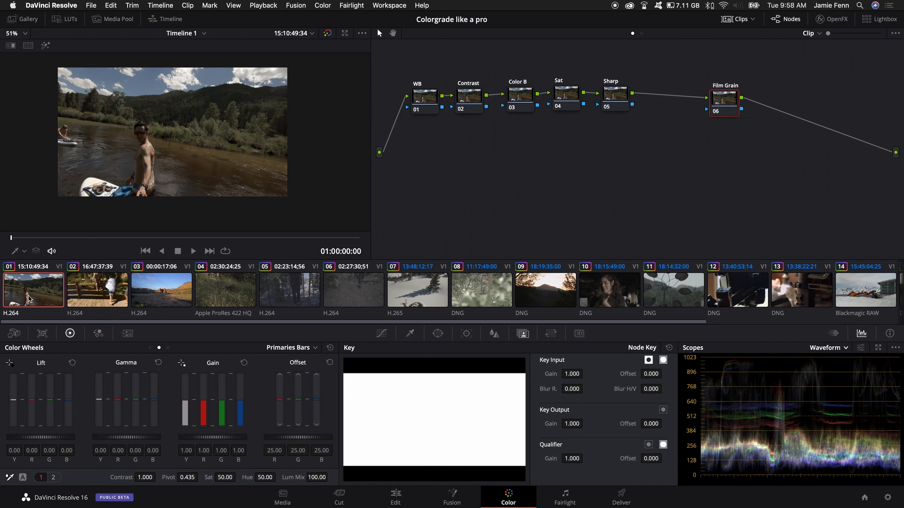
{"action": "left_click_drag", "start_coordinate": [417, 70], "coordinate": [740, 180]}
{"action": "left_click_drag", "start_coordinate": [612, 98], "coordinate": [630, 103]}
{"action": "left_click", "coordinate": [557, 76]}
Step: Move the Film Grain node slightly up in clip 01's node graph and disable it
{"action": "left_click", "coordinate": [436, 111]}
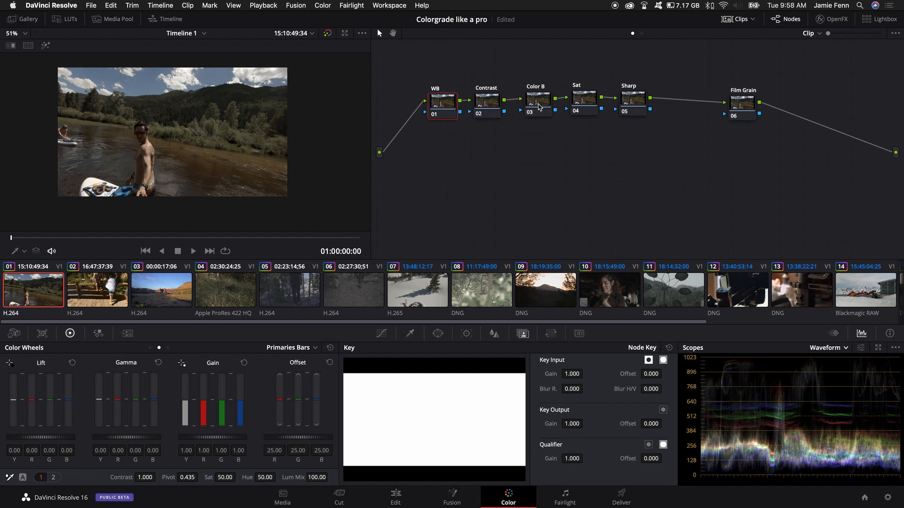
{"action": "left_click", "coordinate": [582, 105]}
{"action": "left_click", "coordinate": [748, 110]}
{"action": "mouse_move", "coordinate": [748, 109]}
{"action": "left_mouse_down"}
{"action": "mouse_move", "coordinate": [699, 103]}
{"action": "mouse_move", "coordinate": [745, 102]}
{"action": "left_mouse_up"}
{"action": "key", "text": "super+d"}
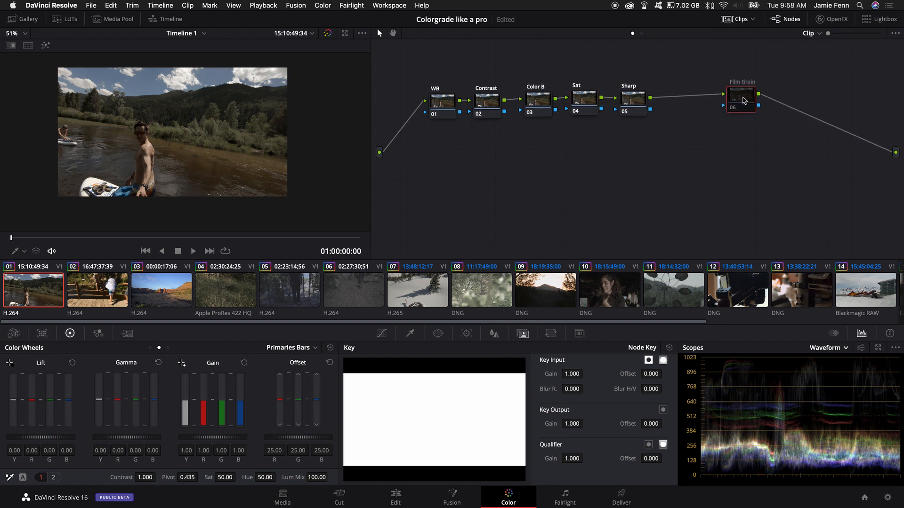
{"action": "left_click_drag", "start_coordinate": [414, 71], "coordinate": [838, 192]}
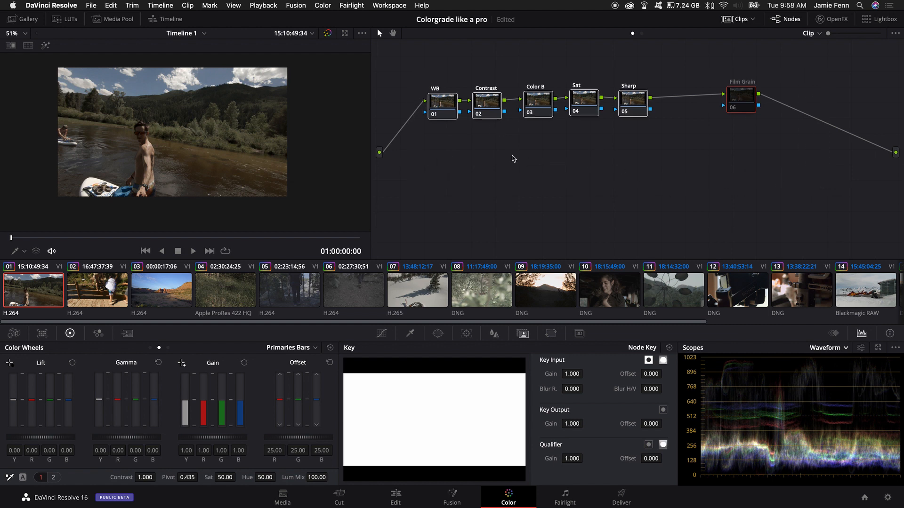
{"action": "key", "text": "super+s"}
{"action": "left_click", "coordinate": [445, 162]}
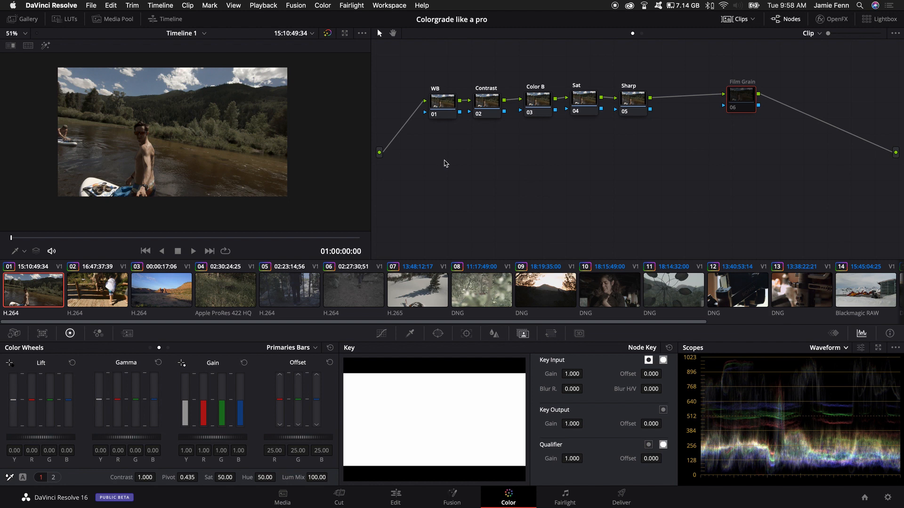
Step: Add three serial nodes after the Film Grain node and delete them again
{"action": "key", "text": "alt+s"}
{"action": "key", "text": "alt+s"}
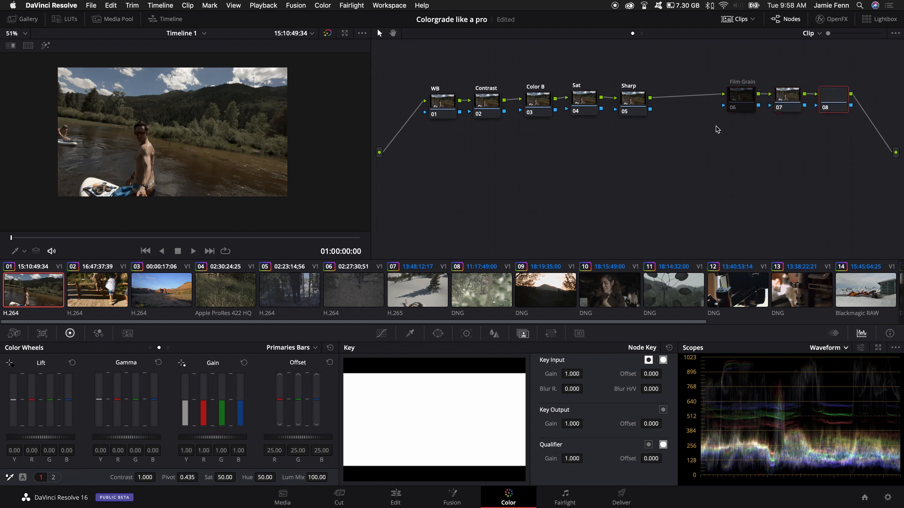
{"action": "key", "text": "alt+s"}
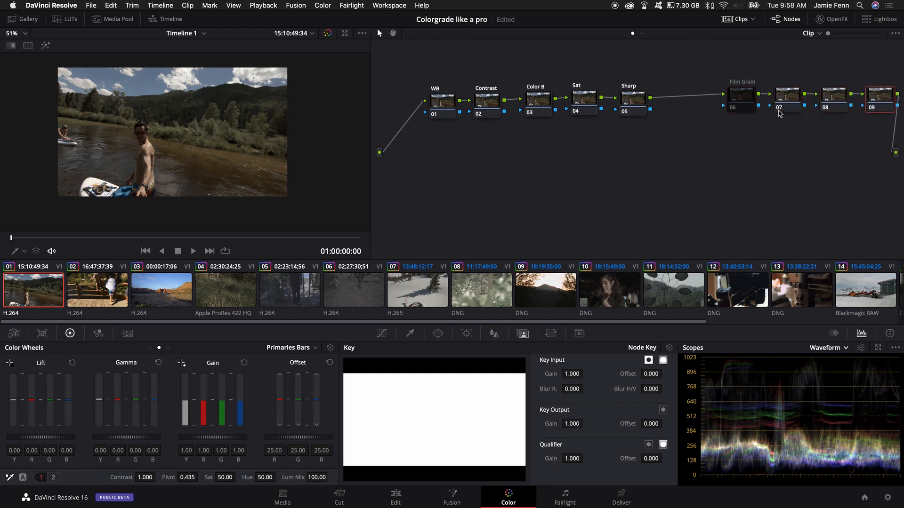
{"action": "key", "text": "Delete"}
{"action": "key", "text": "Delete"}
{"action": "key", "text": "Delete"}
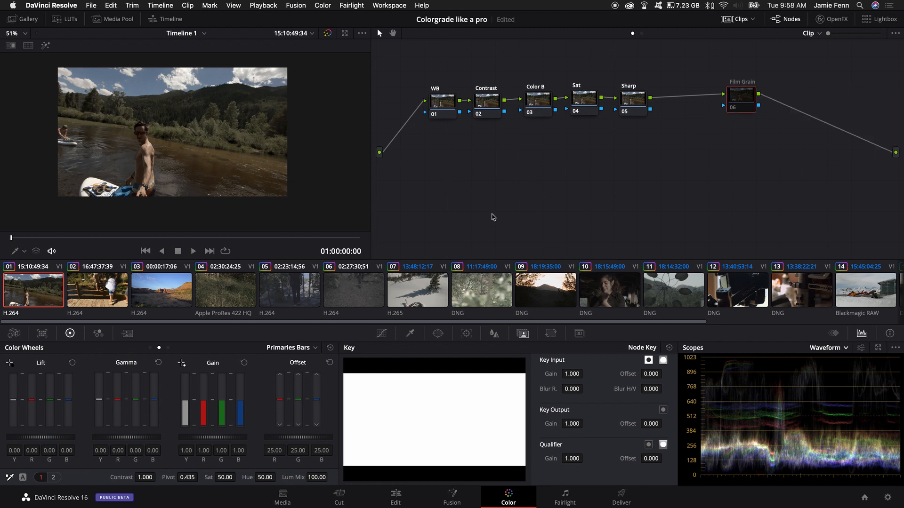
Step: Go through clip 01's WB, Contrast, Color B, Sat and Sharp nodes one by one to review the grading order
{"action": "left_click", "coordinate": [443, 104]}
{"action": "right_click", "coordinate": [443, 104]}
{"action": "left_click", "coordinate": [478, 123]}
{"action": "left_click", "coordinate": [494, 109]}
{"action": "left_click", "coordinate": [541, 108]}
{"action": "left_click", "coordinate": [499, 111]}
{"action": "left_click", "coordinate": [527, 112]}
{"action": "left_click", "coordinate": [599, 108]}
{"action": "left_click", "coordinate": [637, 110]}
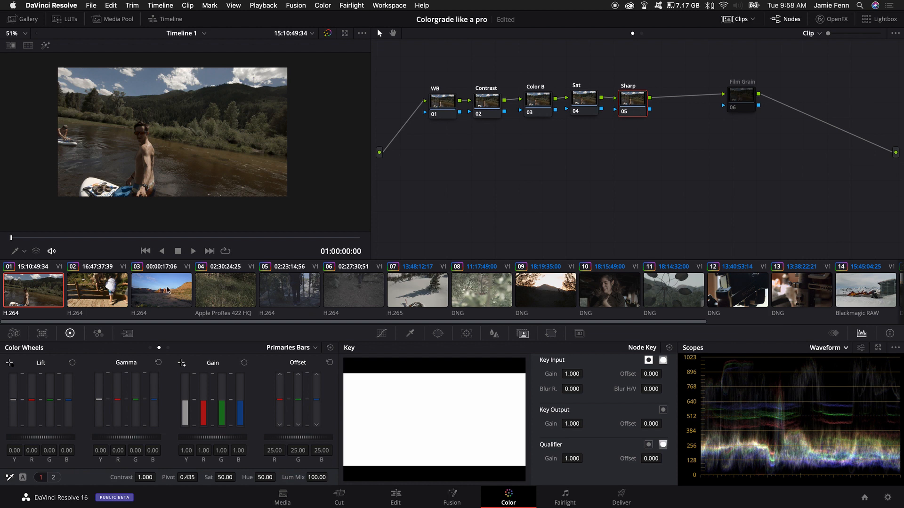
Step: Apply clip 01's grade to all the other clips, from clip 02 through the last one in the timeline
{"action": "left_click", "coordinate": [96, 296]}
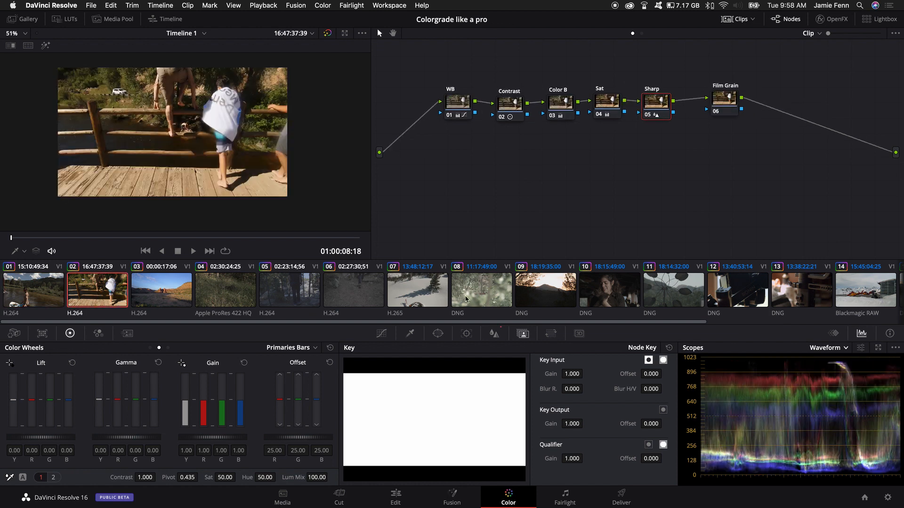
{"action": "scroll", "coordinate": [330, 296], "scroll_direction": "right", "scroll_amount": 5}
{"action": "left_click", "coordinate": [865, 293], "text": "shift"}
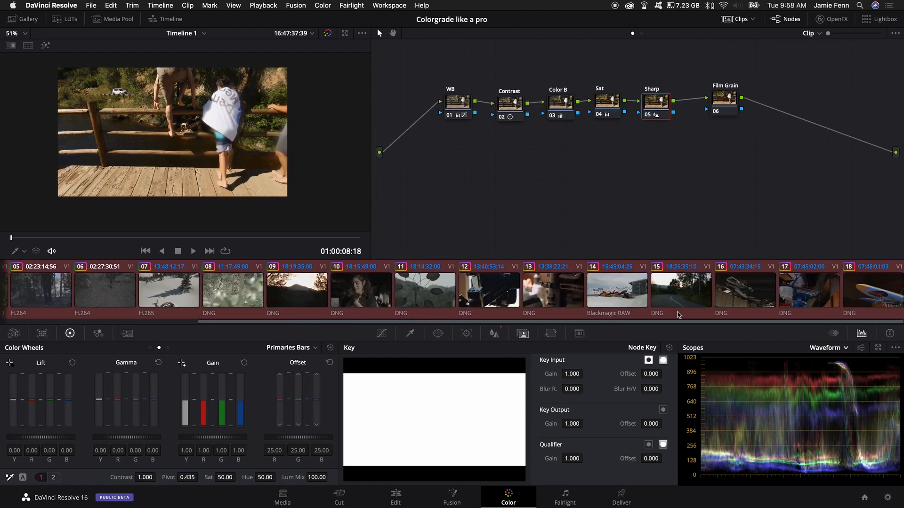
{"action": "scroll", "coordinate": [471, 302], "scroll_direction": "left", "scroll_amount": 5}
{"action": "right_click", "coordinate": [42, 286]}
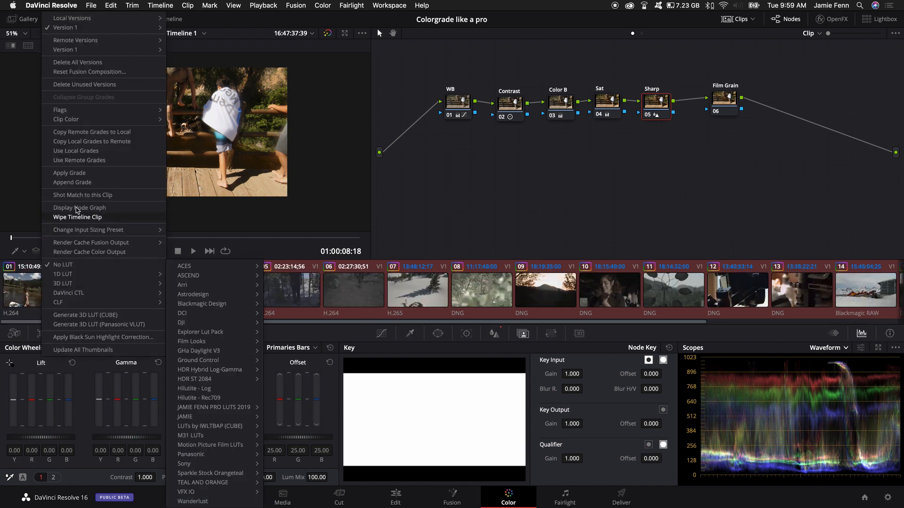
{"action": "left_click", "coordinate": [76, 173]}
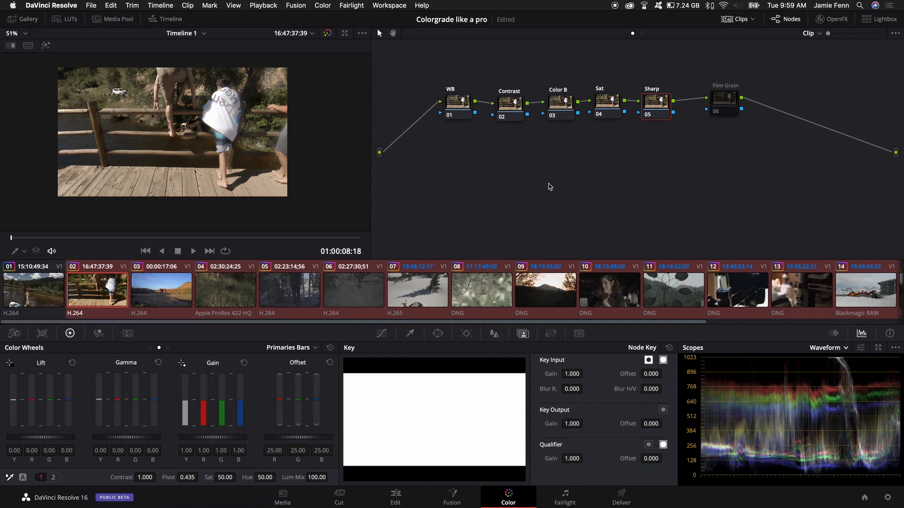
Step: In clip 03, move the whole node chain slightly left and down and select its first five nodes
{"action": "left_click", "coordinate": [184, 285]}
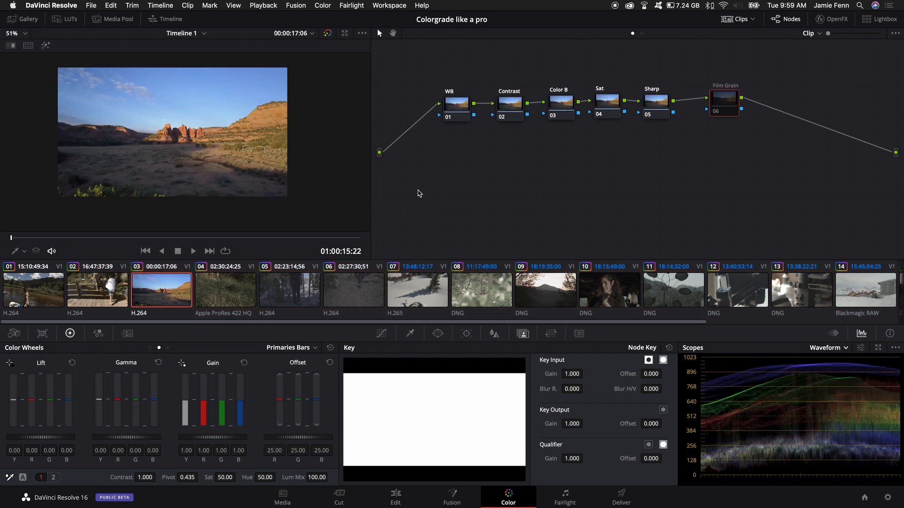
{"action": "left_click_drag", "start_coordinate": [443, 72], "coordinate": [705, 178]}
{"action": "left_click_drag", "start_coordinate": [654, 108], "coordinate": [639, 126]}
{"action": "left_click", "coordinate": [634, 65]}
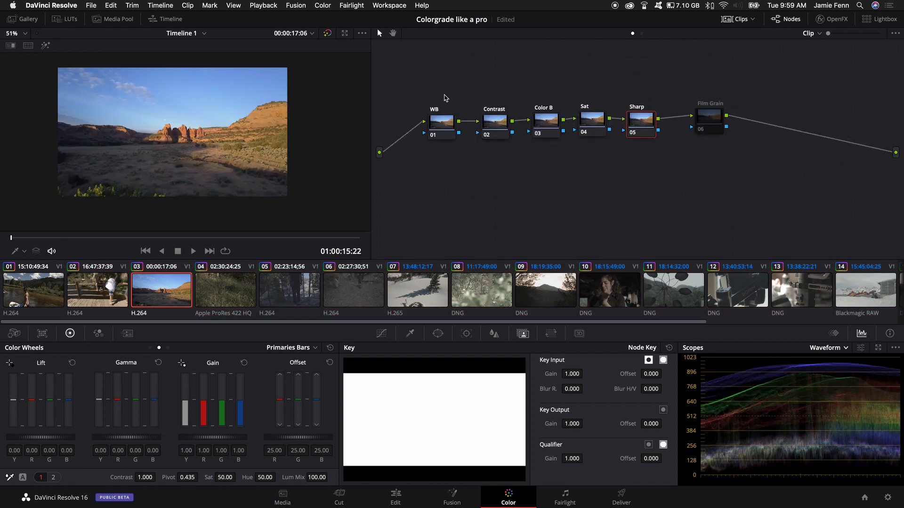
{"action": "left_click_drag", "start_coordinate": [430, 94], "coordinate": [665, 145]}
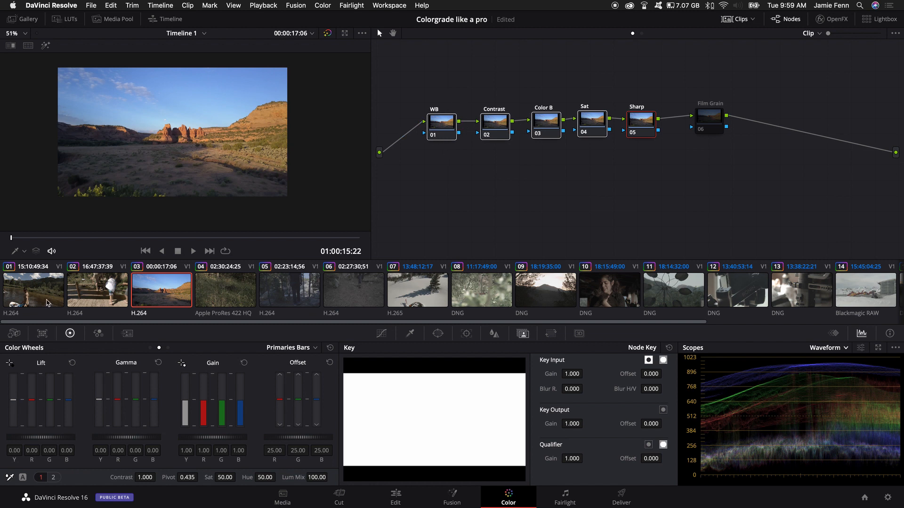
Step: Return to clip 01 and shift the nodes from WB to Sharp slightly right and up, closer to Film Grain
{"action": "left_click", "coordinate": [46, 300]}
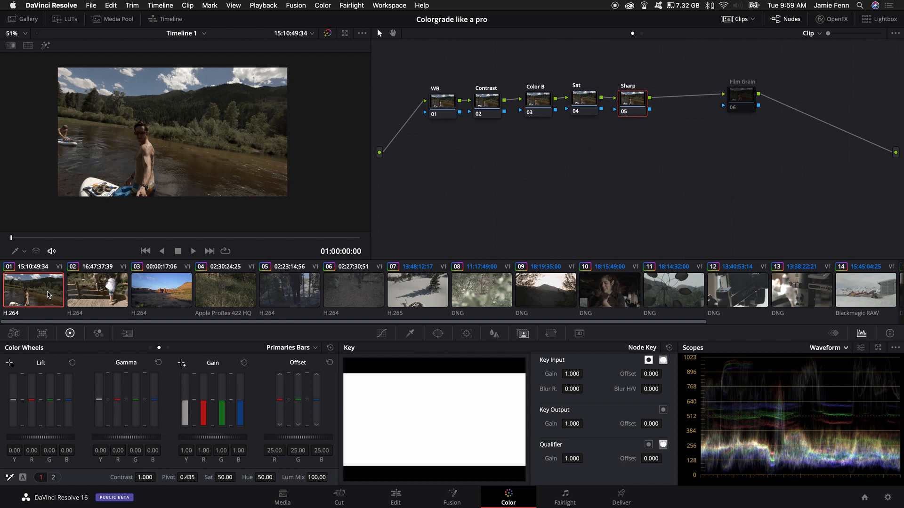
{"action": "left_click_drag", "start_coordinate": [424, 61], "coordinate": [674, 188]}
{"action": "left_click_drag", "start_coordinate": [636, 110], "coordinate": [660, 105]}
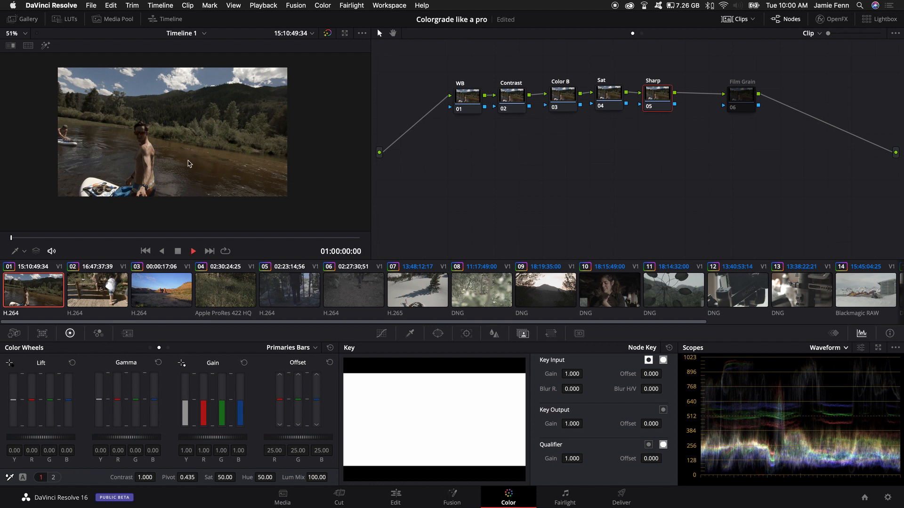
Step: Play clip 01 up to about 01:00:04:14 and display the custom curves
{"action": "key", "text": "space"}
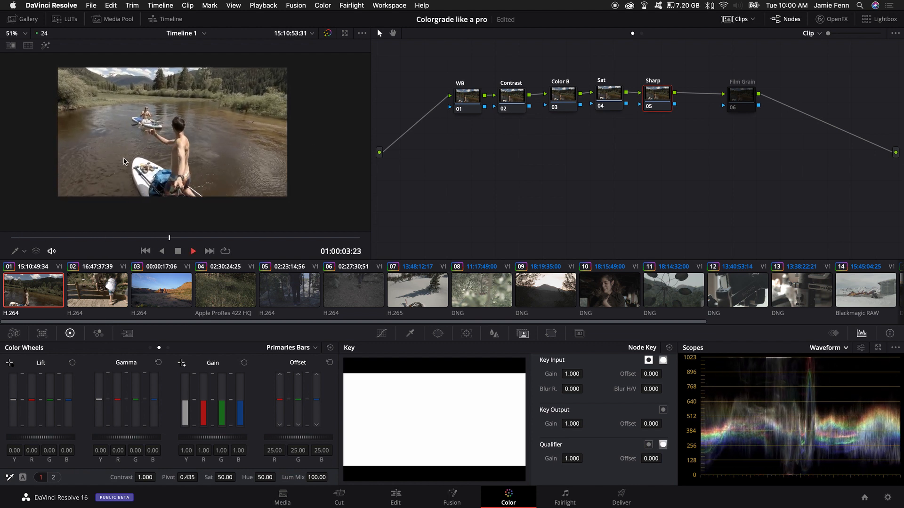
{"action": "key", "text": "space"}
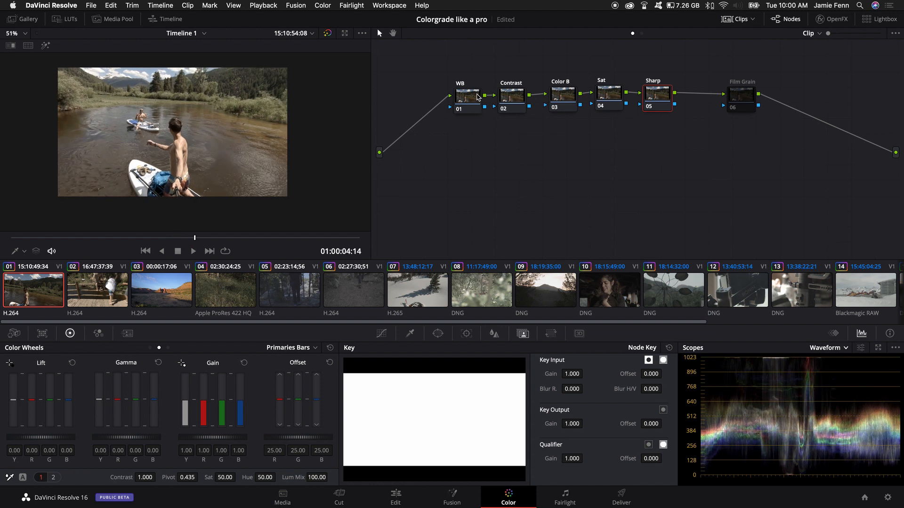
{"action": "left_click", "coordinate": [382, 334]}
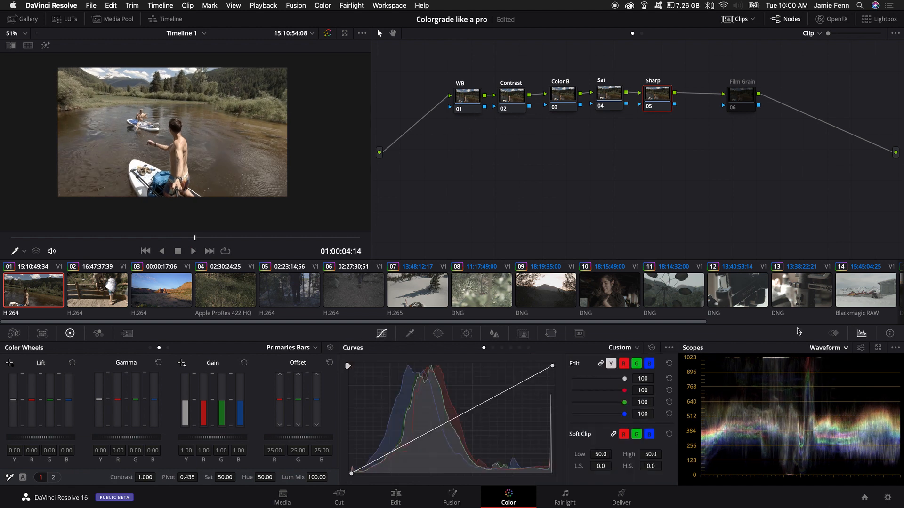
Step: Check the available scope types and choose Waveform as the scopes display
{"action": "left_click", "coordinate": [829, 349]}
{"action": "left_click", "coordinate": [861, 334]}
{"action": "left_click", "coordinate": [819, 348]}
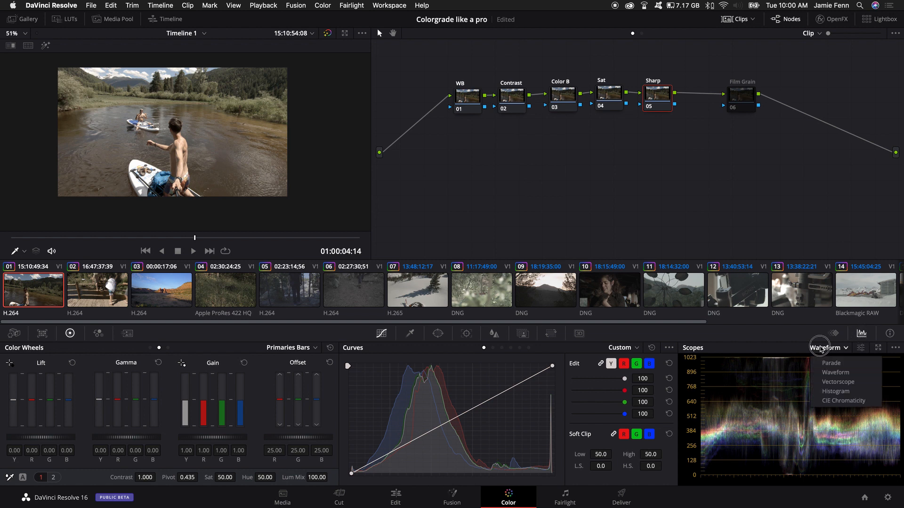
{"action": "left_click", "coordinate": [835, 374]}
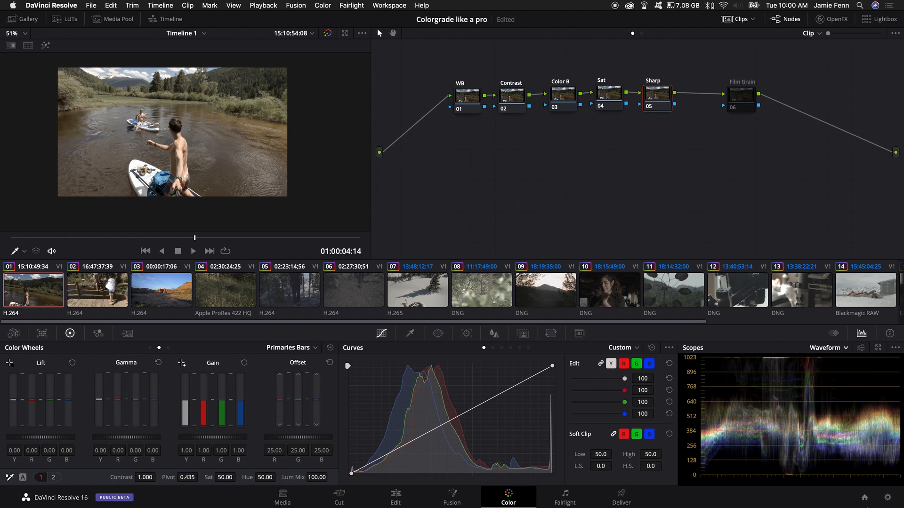
Step: Nudge the WB node left and white-balance the shot on it by sampling the white paddleboard
{"action": "left_click", "coordinate": [468, 98]}
{"action": "left_click_drag", "start_coordinate": [468, 97], "coordinate": [459, 96]}
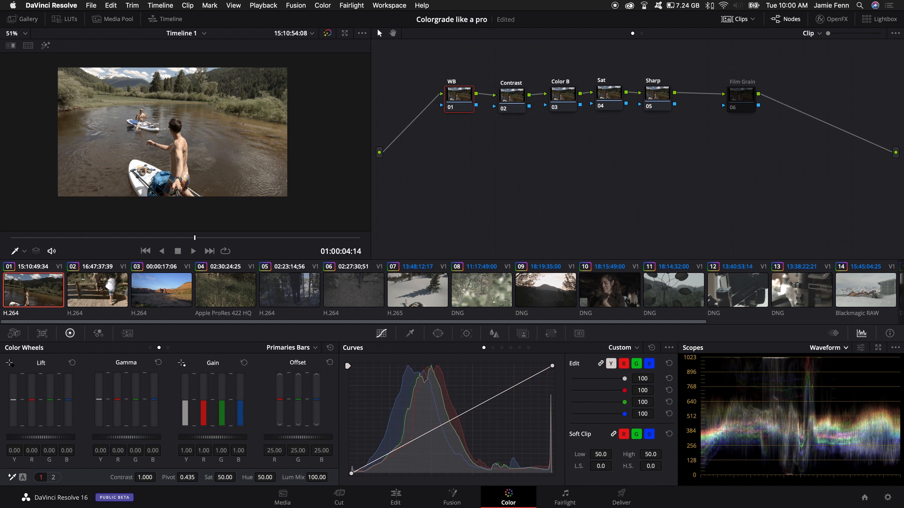
{"action": "left_click", "coordinate": [14, 476]}
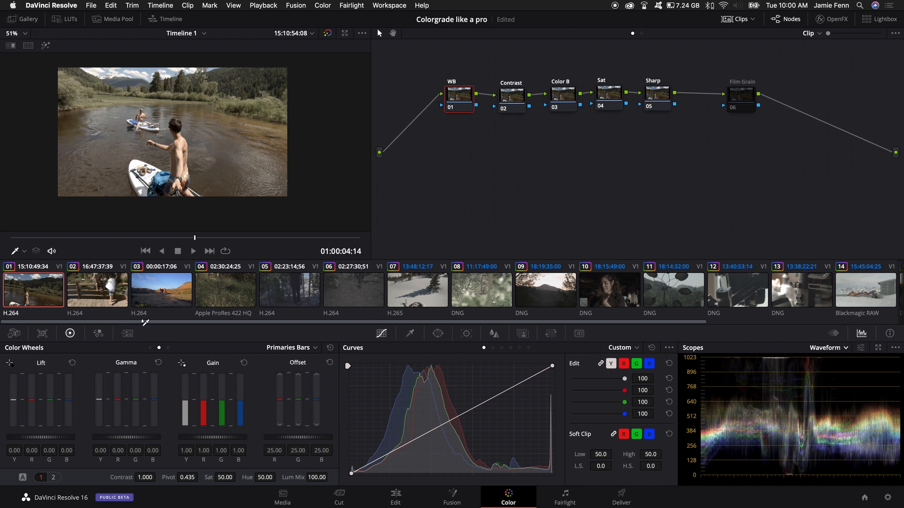
{"action": "left_click", "coordinate": [135, 181]}
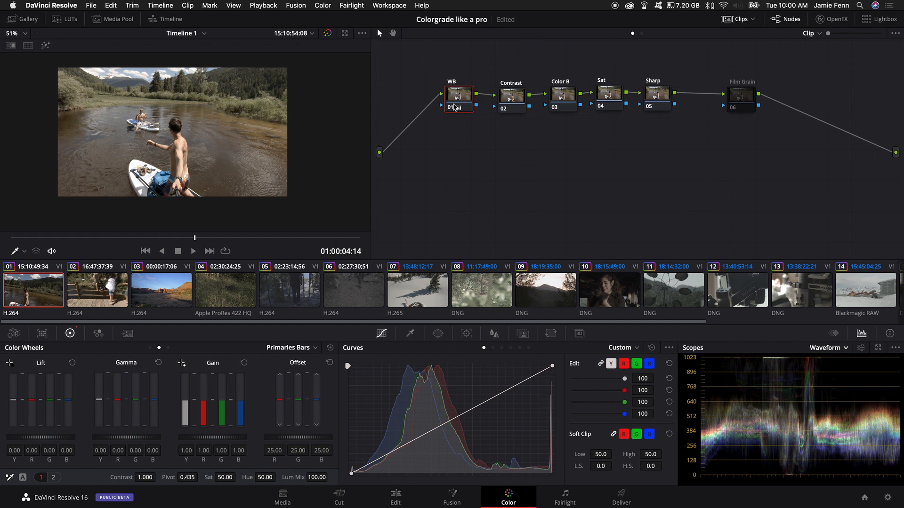
Step: On the WB node's custom curve, lower the white point slightly and raise the black point slightly
{"action": "left_click_drag", "start_coordinate": [553, 368], "coordinate": [554, 375]}
{"action": "left_click_drag", "start_coordinate": [351, 474], "coordinate": [360, 497]}
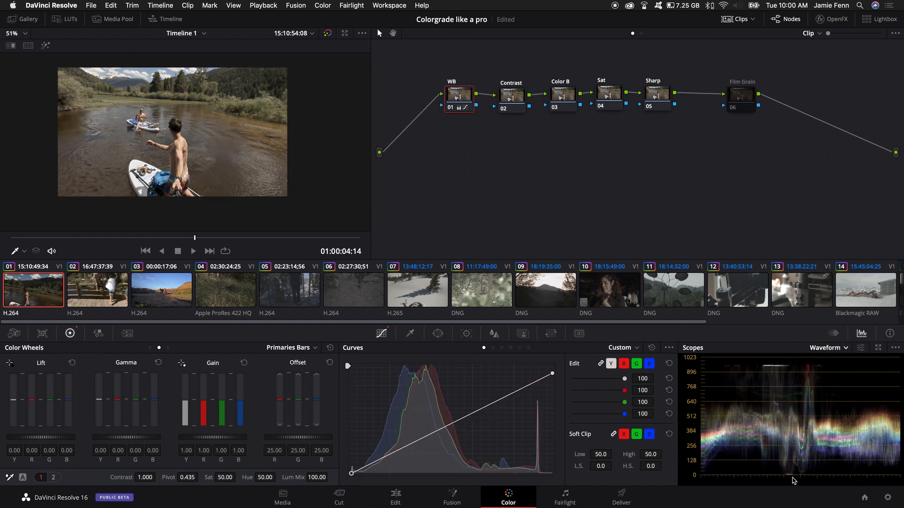
{"action": "left_click_drag", "start_coordinate": [352, 475], "coordinate": [351, 470]}
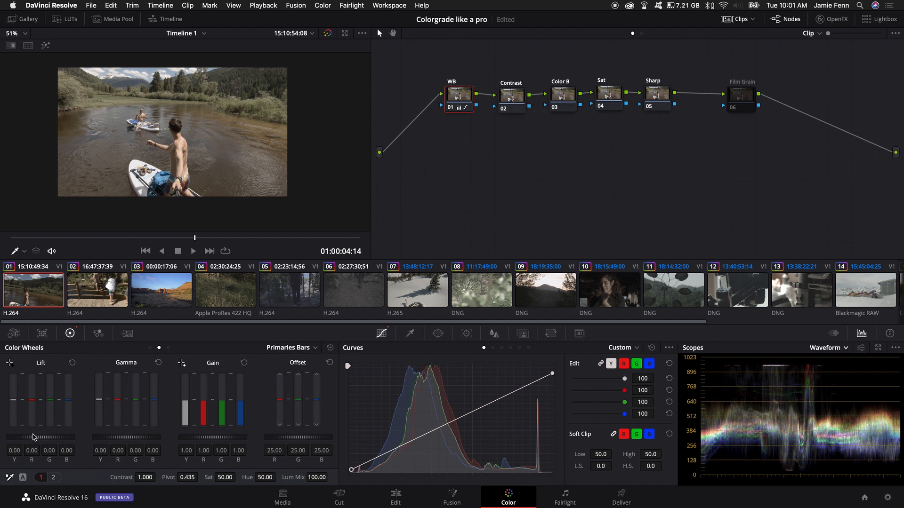
Step: Try a master Lift adjustment on the WB node and undo it
{"action": "left_click", "coordinate": [150, 348]}
{"action": "left_click", "coordinate": [159, 348]}
{"action": "left_click_drag", "start_coordinate": [67, 438], "coordinate": [412, 251]}
{"action": "key", "text": "super+z"}
{"action": "key", "text": "super+s"}
Step: Try shifting the WB node's gamma toward blue on the primaries wheels, reset it and return to Primaries Bars
{"action": "left_click", "coordinate": [150, 348]}
{"action": "left_click_drag", "start_coordinate": [127, 403], "coordinate": [142, 358]}
{"action": "left_click", "coordinate": [158, 362]}
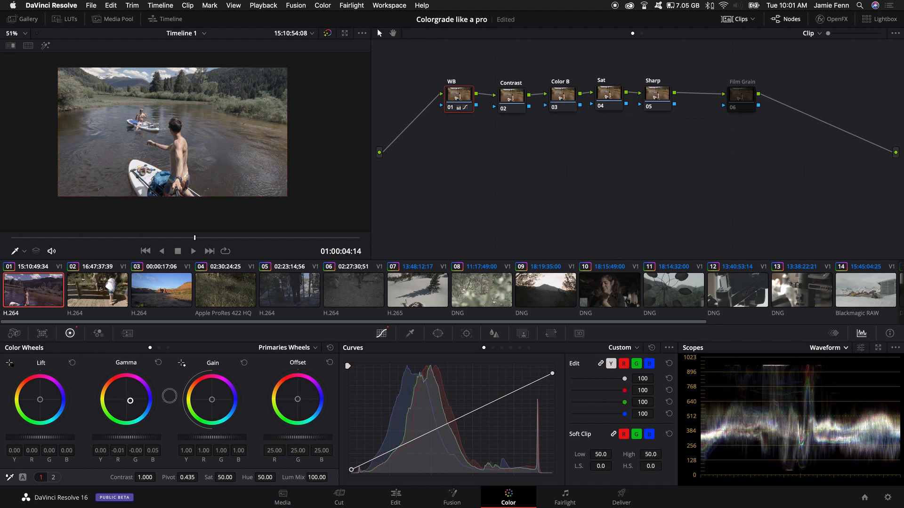
{"action": "left_click", "coordinate": [159, 348]}
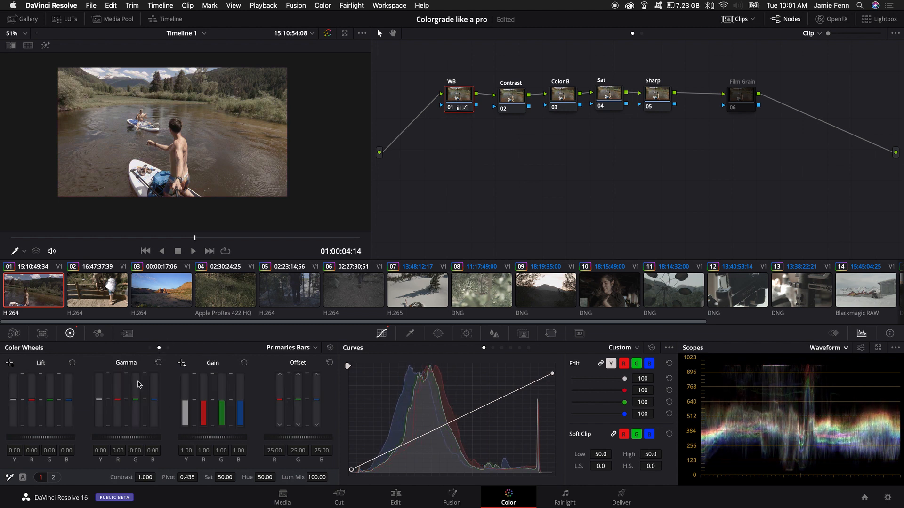
{"action": "left_click_drag", "start_coordinate": [116, 401], "coordinate": [118, 399]}
Step: Try a contrast S-curve on the Contrast node, with shadows lowered and highlights raised, and undo both curve points
{"action": "left_click", "coordinate": [513, 98]}
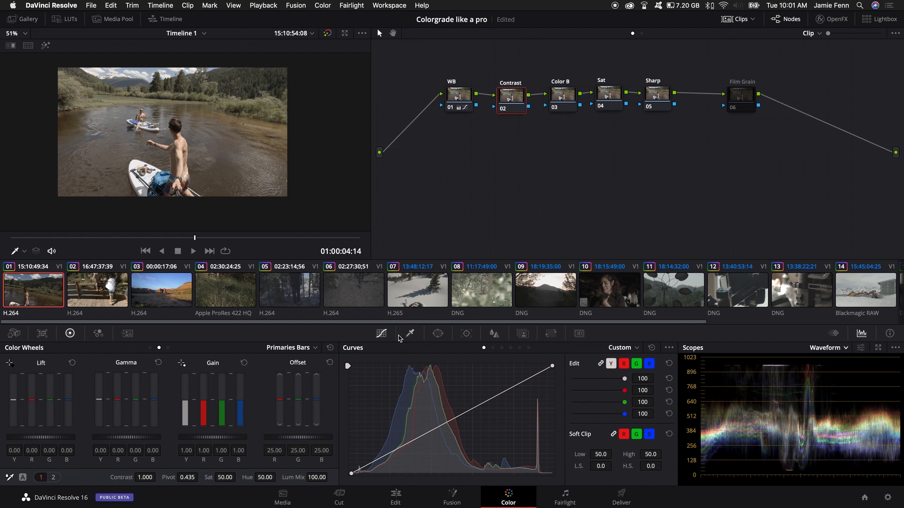
{"action": "left_click_drag", "start_coordinate": [389, 460], "coordinate": [405, 458]}
{"action": "left_click_drag", "start_coordinate": [495, 405], "coordinate": [491, 396]}
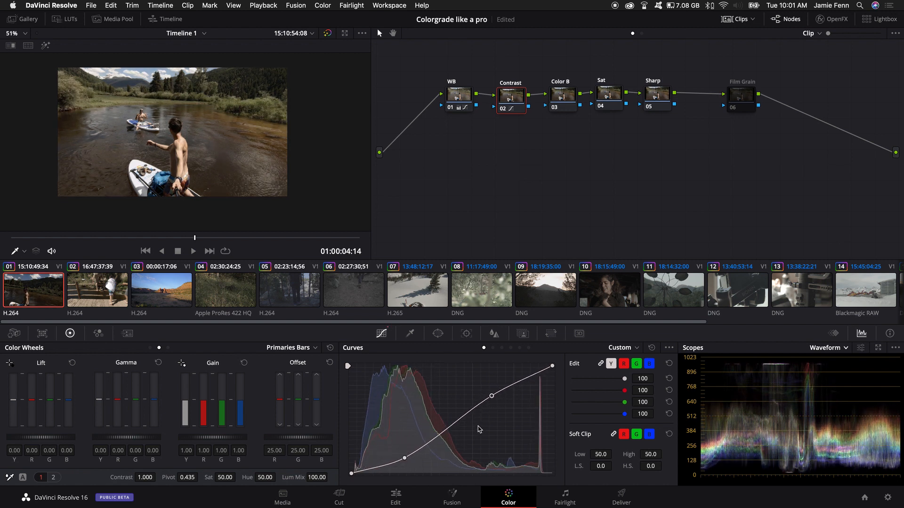
{"action": "key", "text": "super+z"}
{"action": "key", "text": "super+z"}
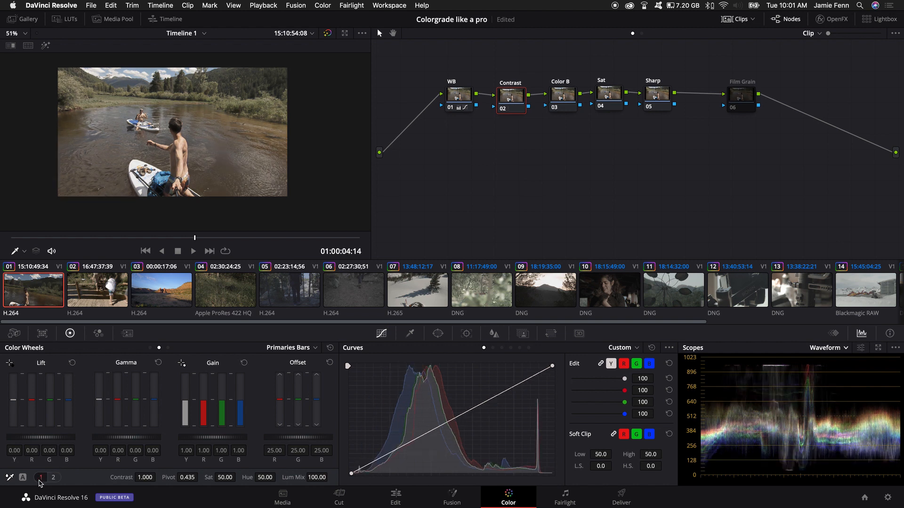
Step: Set the contrast value of the Contrast node to 1.306
{"action": "left_click_drag", "start_coordinate": [138, 478], "coordinate": [216, 478]}
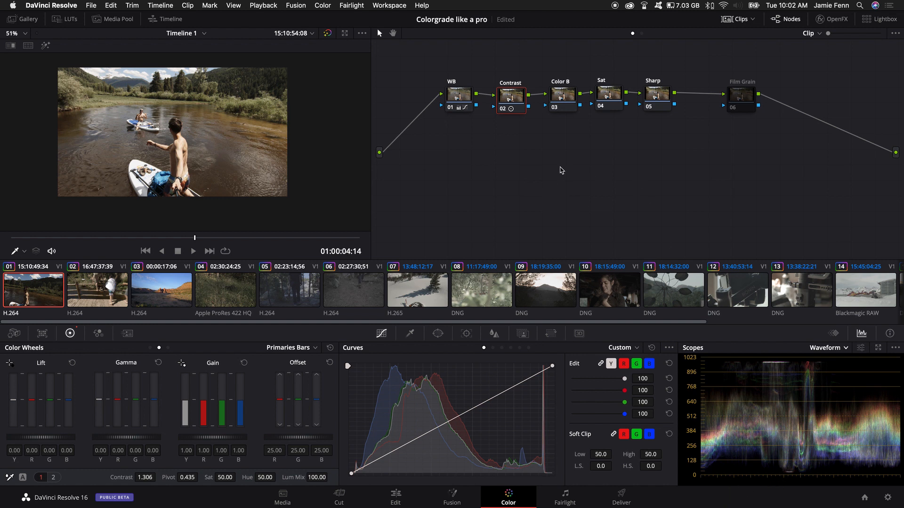
Step: Select the Color B node and switch the scope to Parade to examine the color balance
{"action": "left_click", "coordinate": [569, 99]}
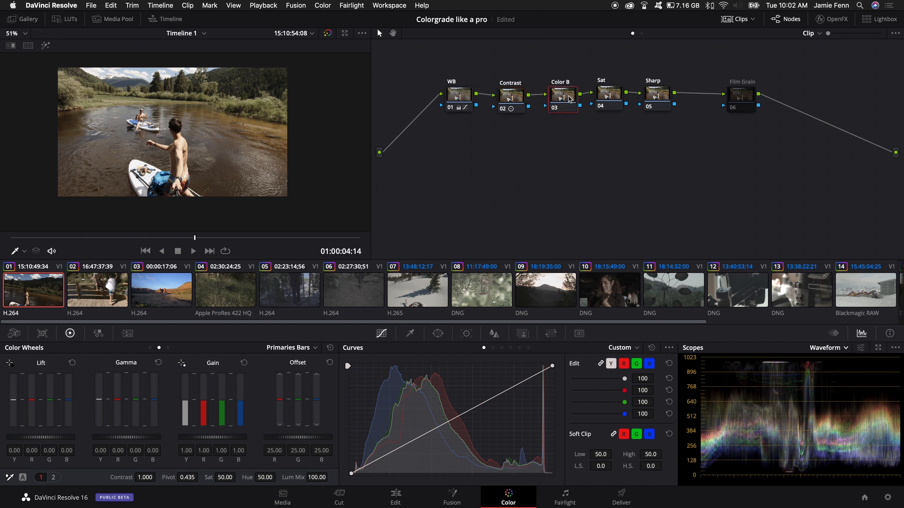
{"action": "left_click", "coordinate": [826, 351]}
{"action": "left_click", "coordinate": [830, 367]}
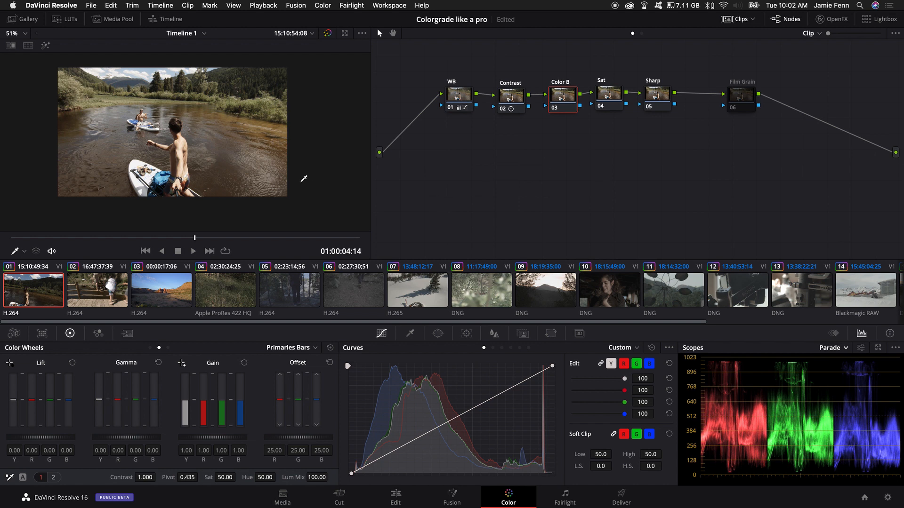
Step: Raise the Sat node's saturation to 82.20 and switch the scope to Vectorscope
{"action": "left_click", "coordinate": [608, 96]}
{"action": "left_click_drag", "start_coordinate": [221, 479], "coordinate": [297, 482]}
{"action": "left_click", "coordinate": [828, 347]}
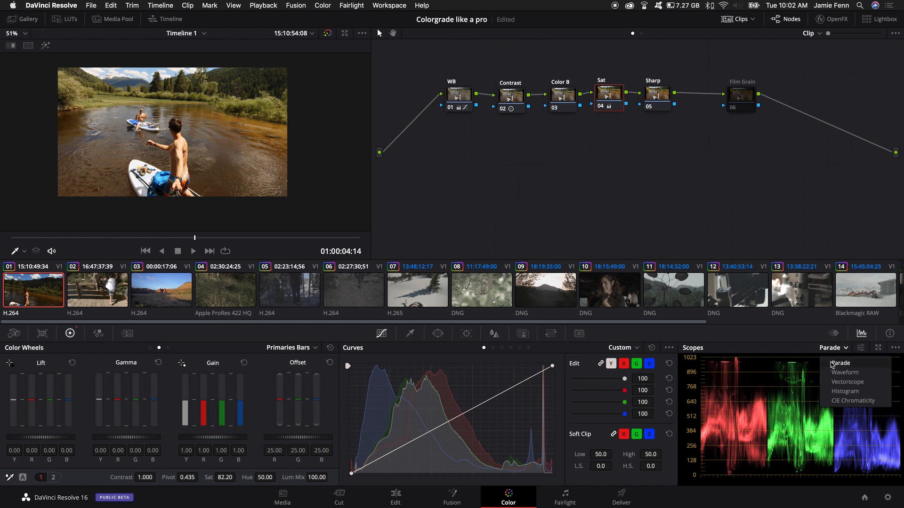
{"action": "left_click", "coordinate": [840, 387]}
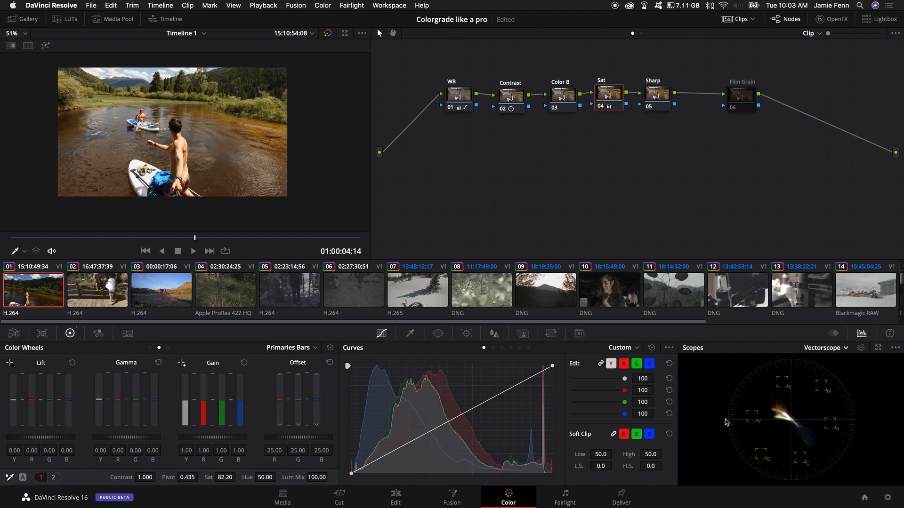
Step: Try a saturation of 99.80 on the Sat node, undo it and set the saturation to 70.40
{"action": "left_click_drag", "start_coordinate": [225, 478], "coordinate": [430, 475]}
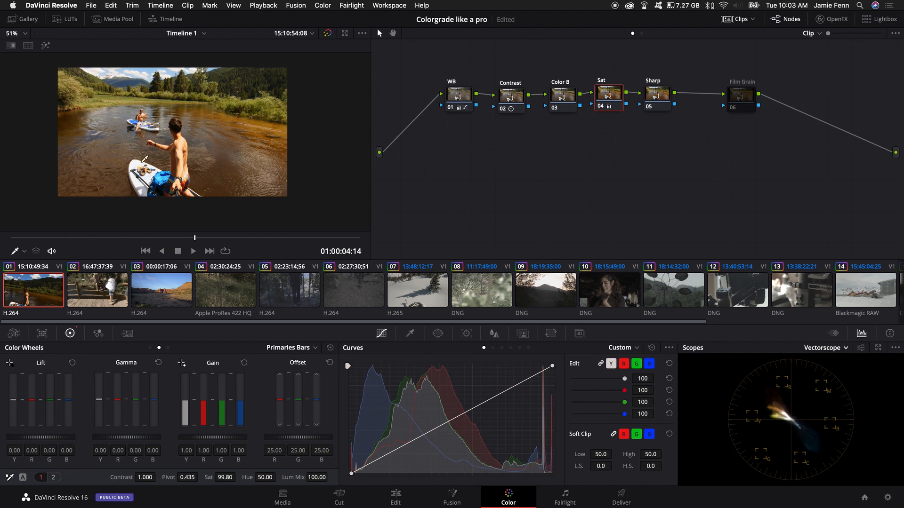
{"action": "key", "text": "super+z"}
{"action": "left_click_drag", "start_coordinate": [229, 477], "coordinate": [205, 479]}
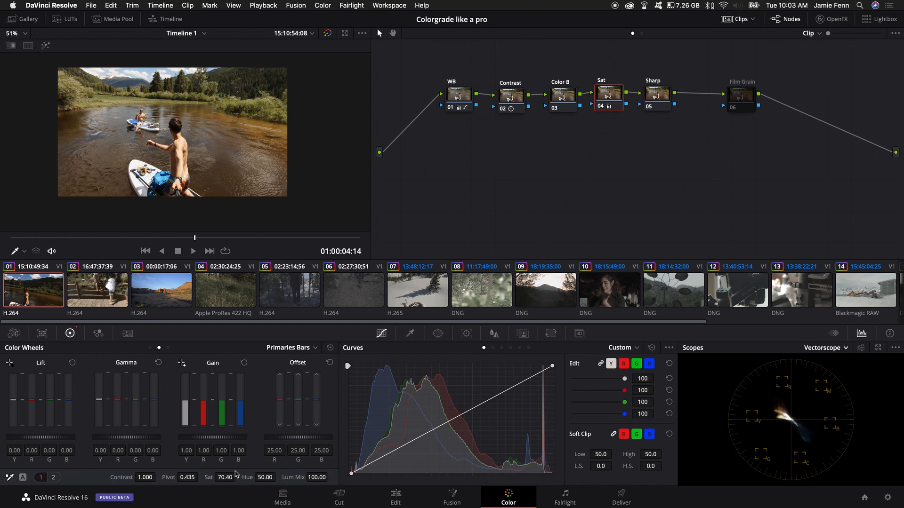
Step: Sharpen the image on the Sharp node by lowering the linked RGB Sharpen radius to 0.29
{"action": "left_click_drag", "start_coordinate": [720, 94], "coordinate": [722, 93]}
{"action": "left_click", "coordinate": [655, 96]}
{"action": "scroll", "coordinate": [108, 134], "scroll_direction": "up", "scroll_amount": 5}
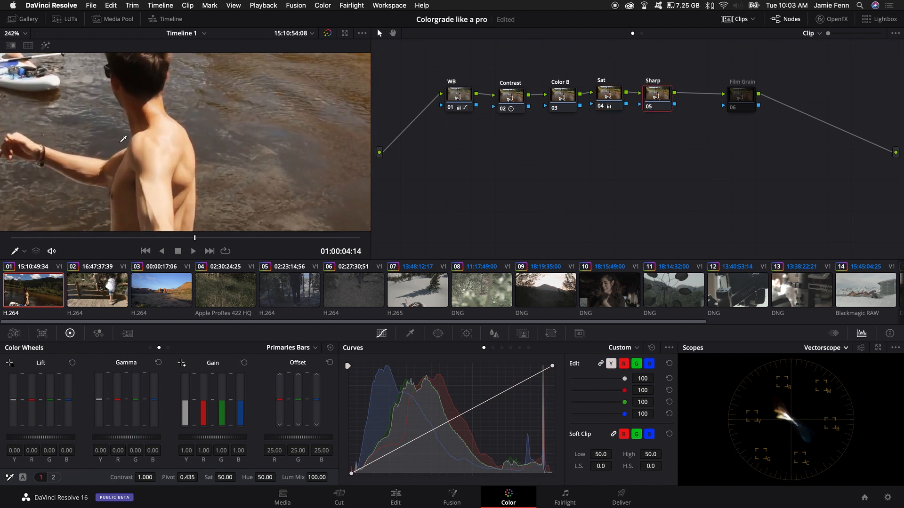
{"action": "scroll", "coordinate": [132, 141], "scroll_direction": "down", "scroll_amount": 4}
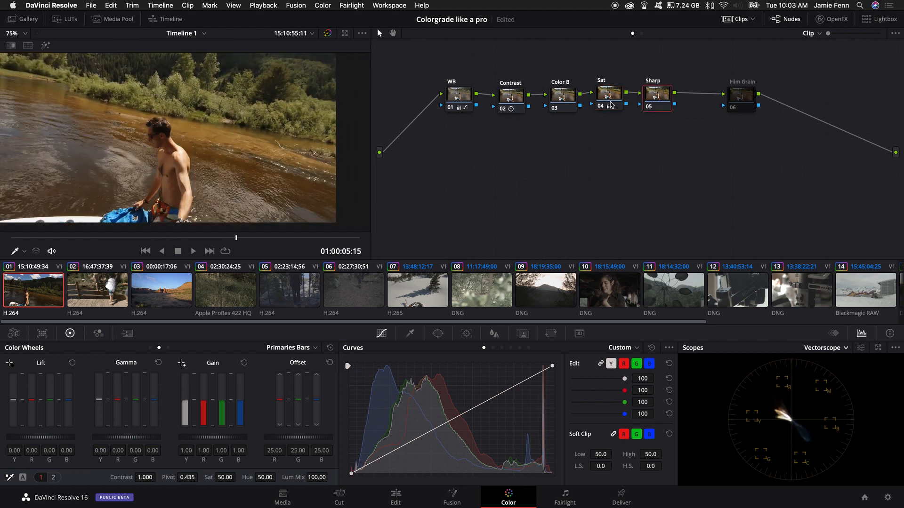
{"action": "left_click_drag", "start_coordinate": [662, 96], "coordinate": [663, 98]}
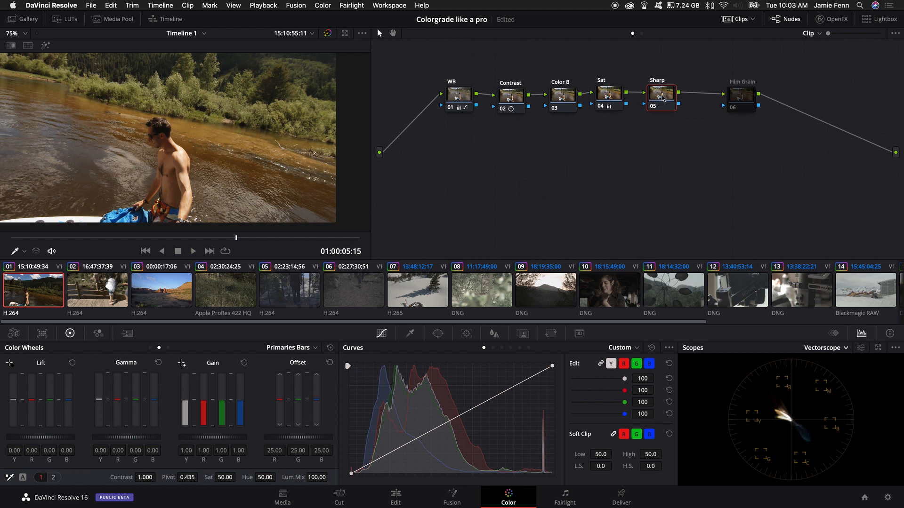
{"action": "left_click", "coordinate": [494, 335]}
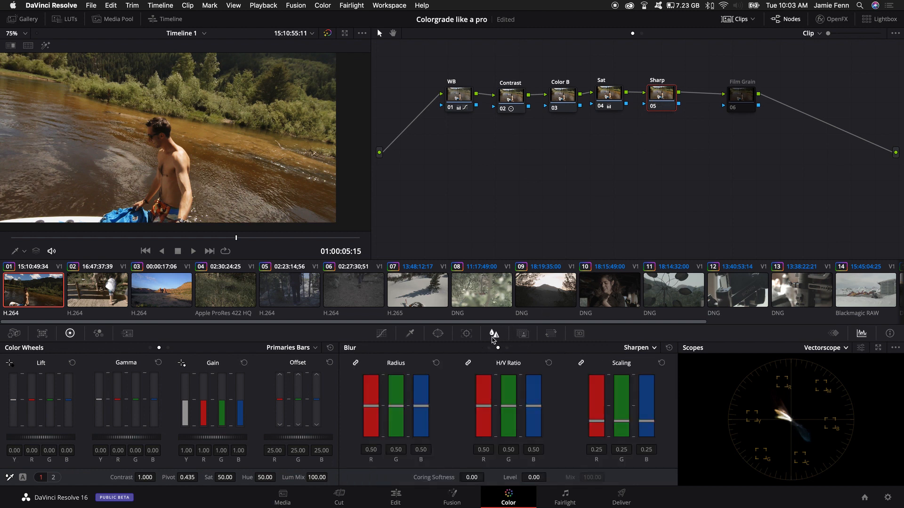
{"action": "left_click", "coordinate": [636, 348]}
{"action": "left_click", "coordinate": [646, 372]}
{"action": "left_click_drag", "start_coordinate": [422, 410], "coordinate": [422, 425]}
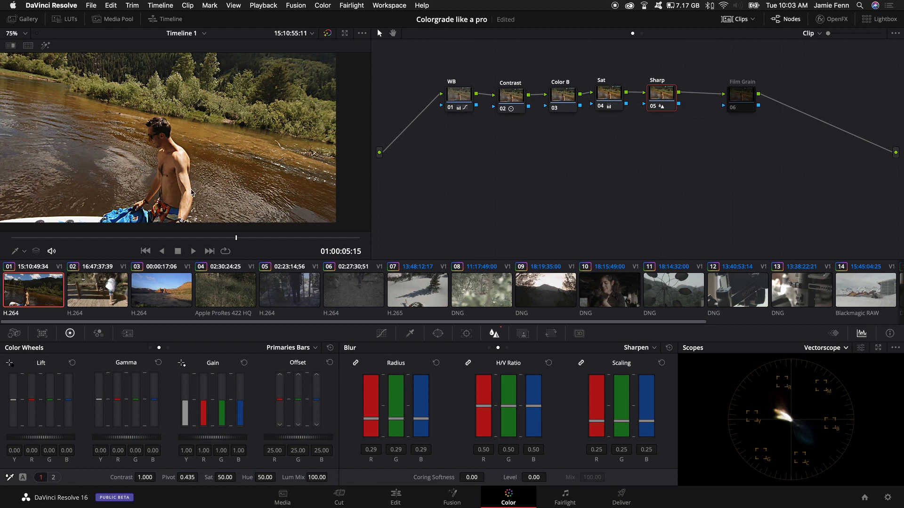
Step: Play the clip to inspect the sharpening up close and set the Sharp node's radius to 0.46
{"action": "scroll", "coordinate": [196, 200], "scroll_direction": "down", "scroll_amount": 4}
{"action": "scroll", "coordinate": [192, 193], "scroll_direction": "up", "scroll_amount": 3}
{"action": "key", "text": "space"}
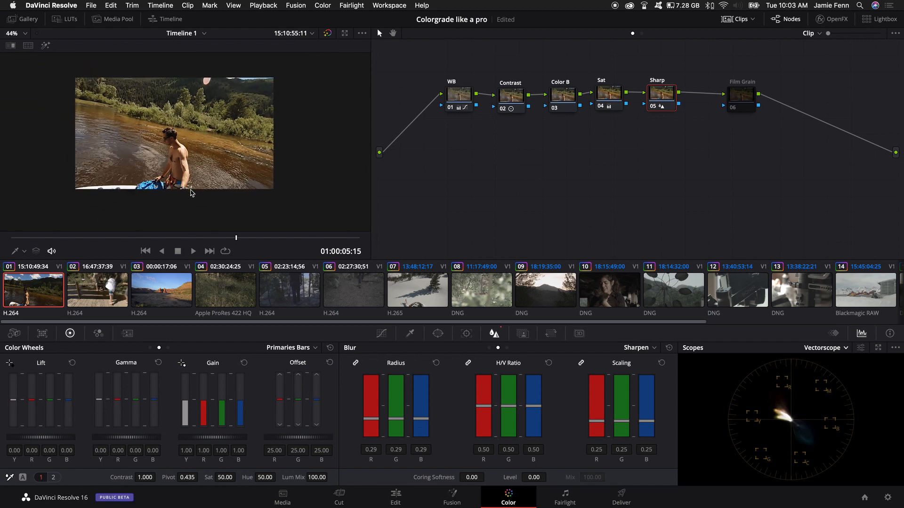
{"action": "scroll", "coordinate": [192, 193], "scroll_direction": "up", "scroll_amount": 5}
{"action": "scroll", "coordinate": [192, 193], "scroll_direction": "down", "scroll_amount": 5}
{"action": "key", "text": "space"}
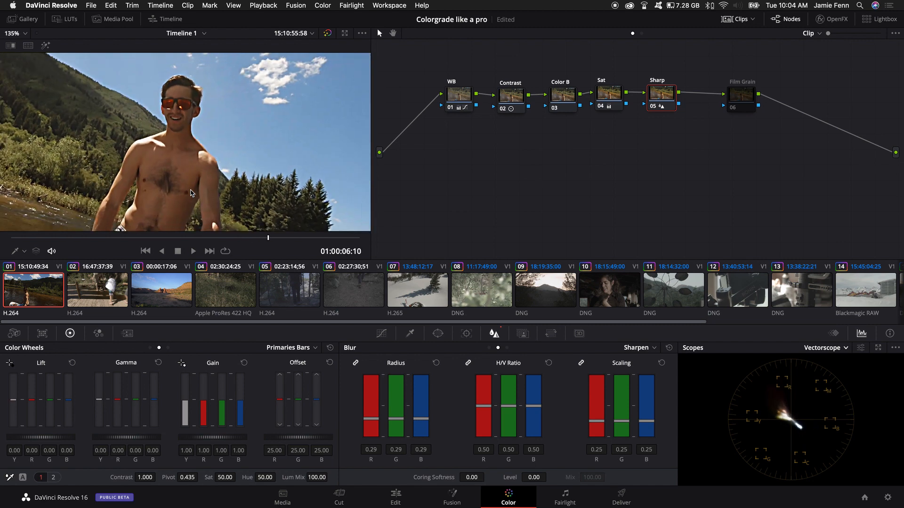
{"action": "mouse_move", "coordinate": [423, 430]}
{"action": "left_mouse_down"}
{"action": "mouse_move", "coordinate": [423, 407]}
{"action": "mouse_move", "coordinate": [425, 414]}
{"action": "left_mouse_up"}
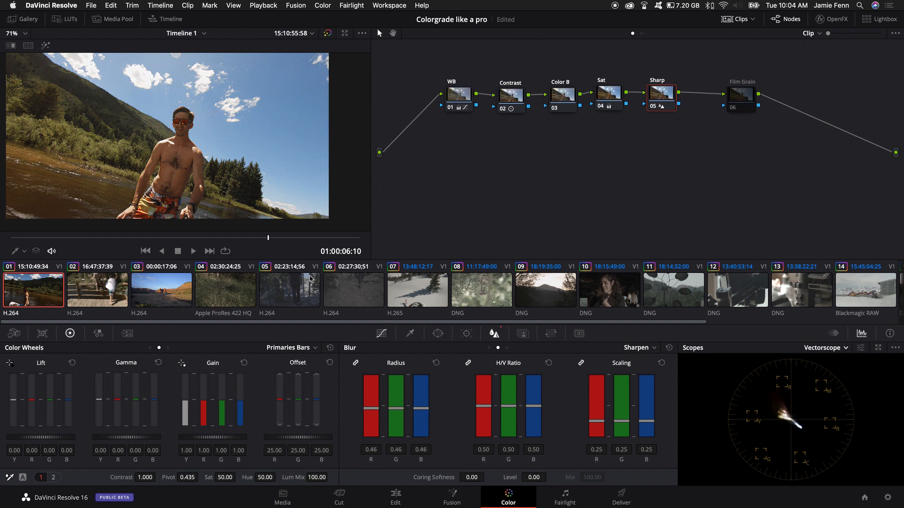
Step: Play the paddleboard clip back from near its beginning to review the grade
{"action": "key", "text": "space"}
{"action": "left_click_drag", "start_coordinate": [318, 241], "coordinate": [50, 241]}
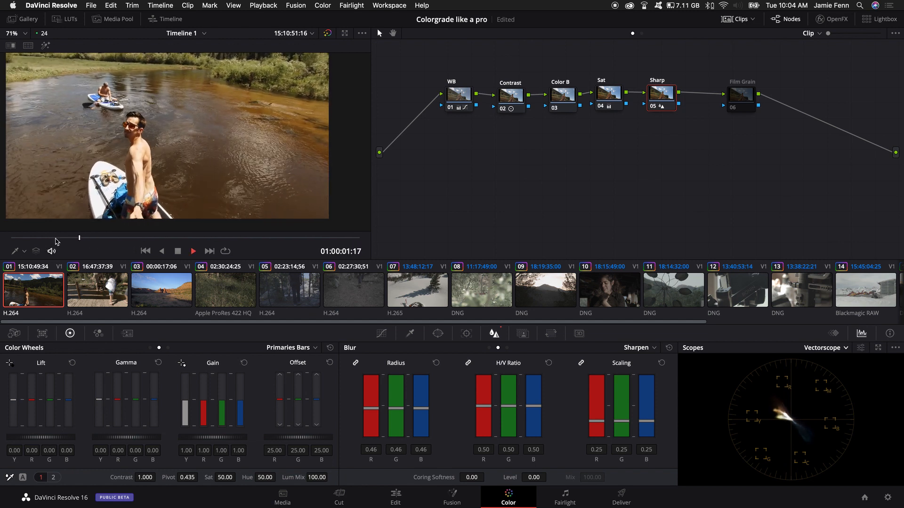
{"action": "key", "text": "space"}
Step: Examine the Waveform scope, switch it to Parade and select the Color B node
{"action": "left_click", "coordinate": [821, 348]}
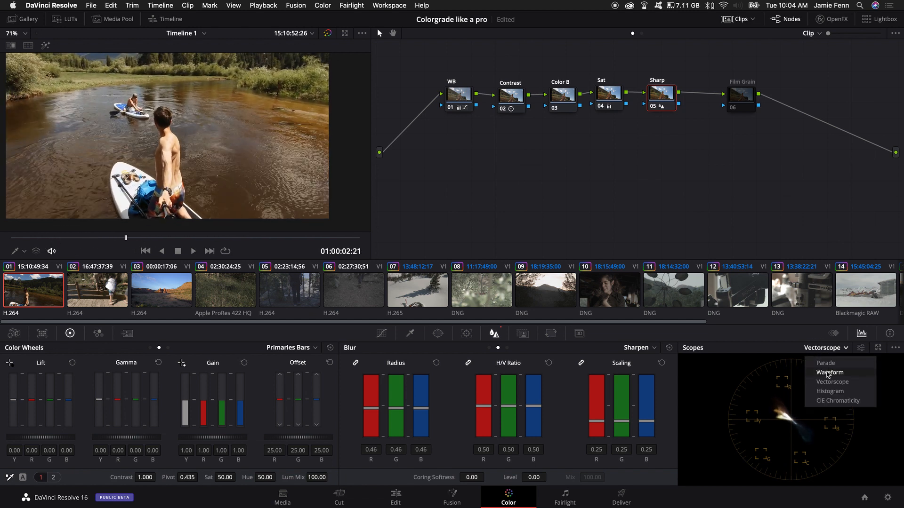
{"action": "left_click", "coordinate": [827, 373]}
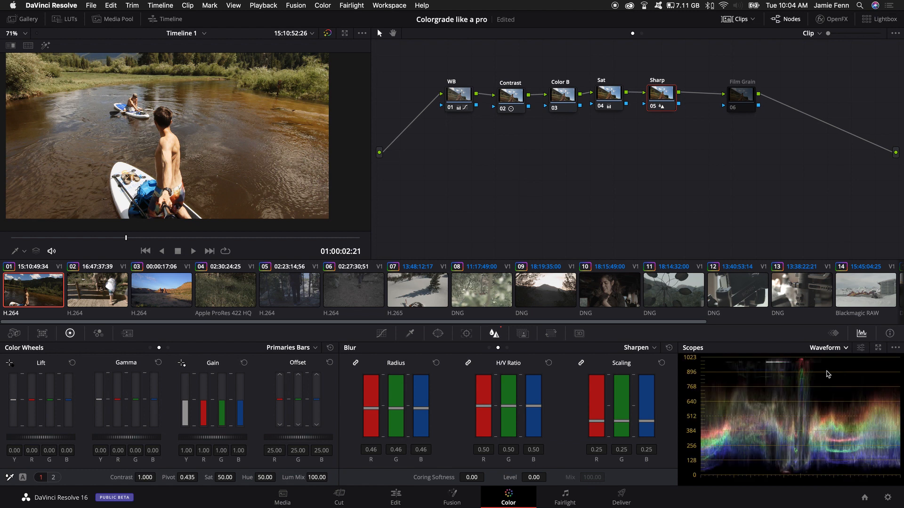
{"action": "left_click", "coordinate": [825, 348]}
{"action": "left_click", "coordinate": [827, 365]}
{"action": "left_click", "coordinate": [563, 95]}
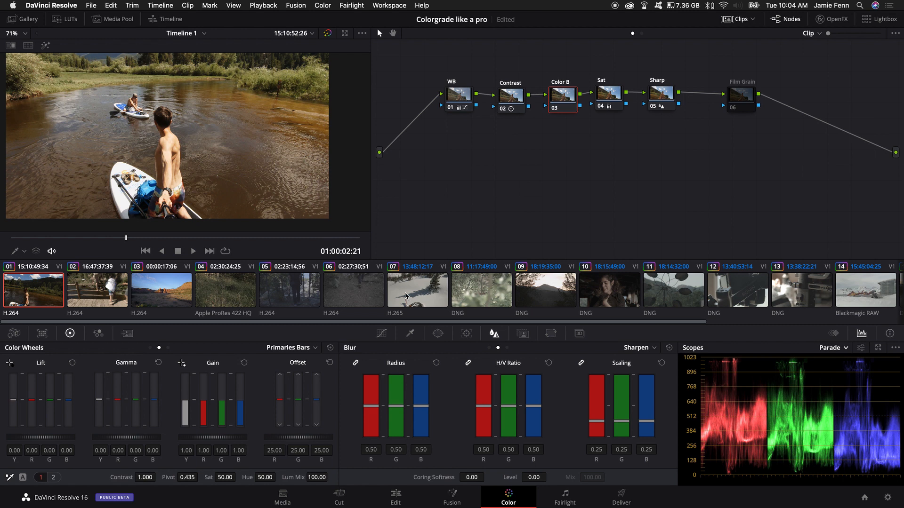
Step: Select clip 12, the Ronin gimbal shot, and play through part of it
{"action": "scroll", "coordinate": [405, 292], "scroll_direction": "right", "scroll_amount": 5}
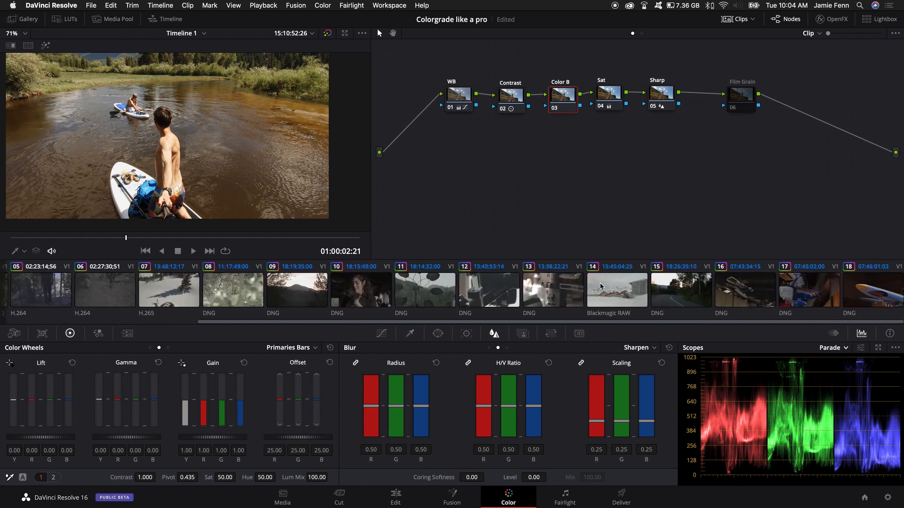
{"action": "left_click", "coordinate": [483, 296]}
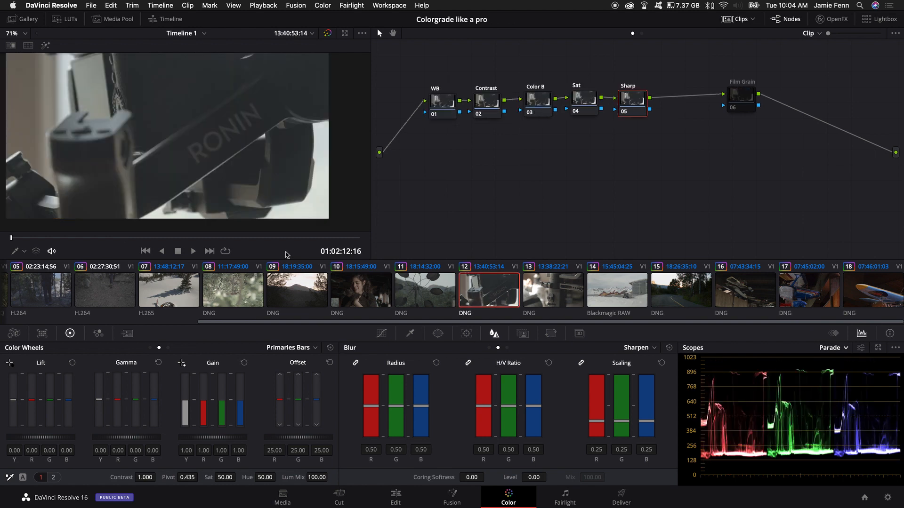
{"action": "key", "text": "space"}
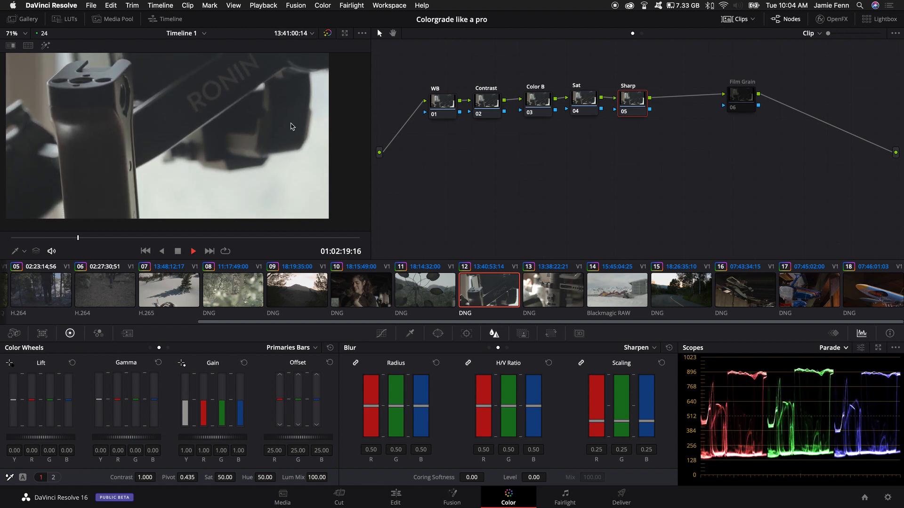
{"action": "key", "text": "space"}
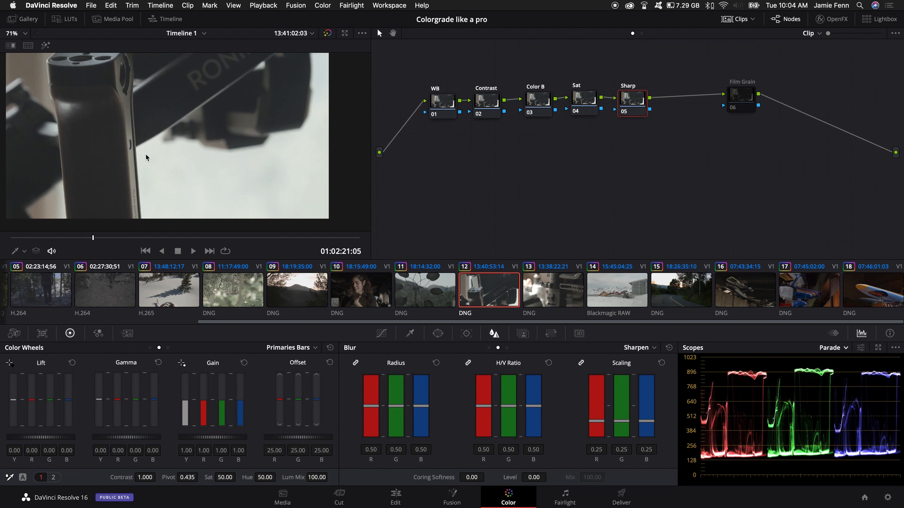
Step: Play clip 8, the red wagon shot, and return to clip 12
{"action": "left_click", "coordinate": [233, 290]}
{"action": "key", "text": "space"}
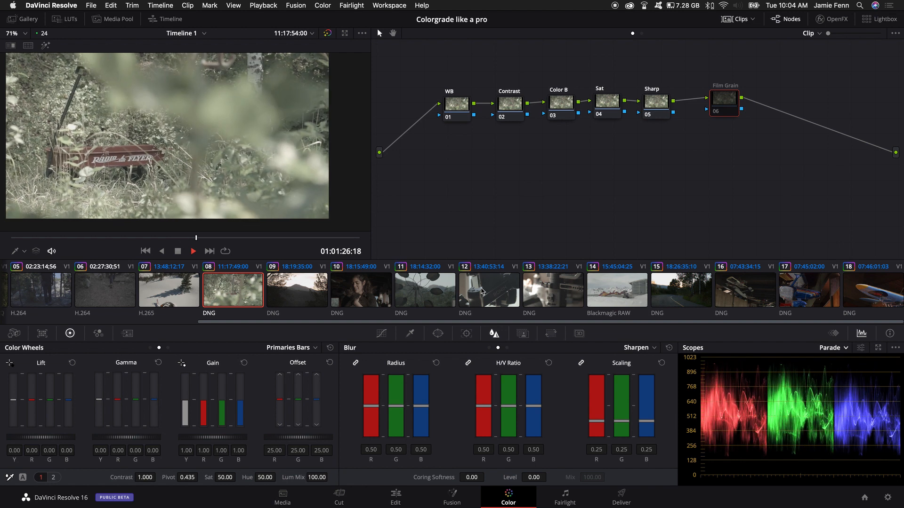
{"action": "left_click", "coordinate": [500, 296]}
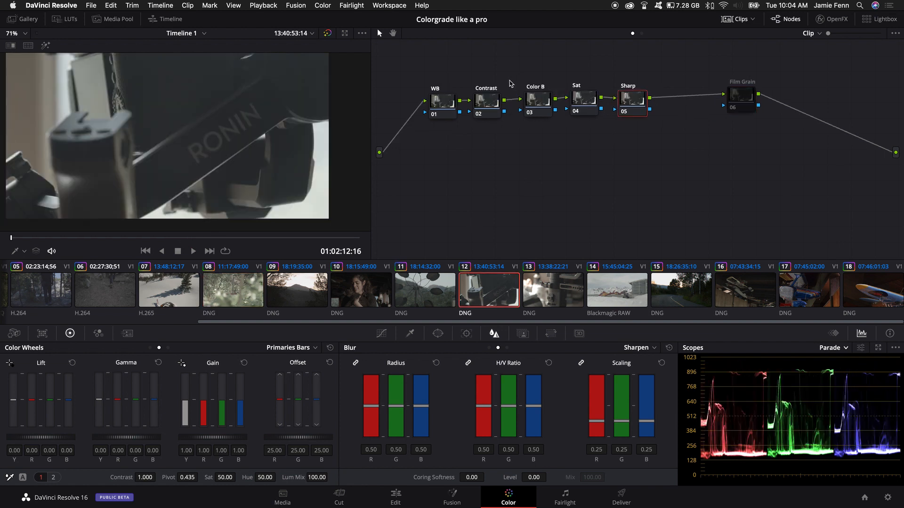
Step: Rearrange clip 12's nodes to leave a wide gap between the Sat and Sharp nodes
{"action": "left_click_drag", "start_coordinate": [652, 62], "coordinate": [435, 112]}
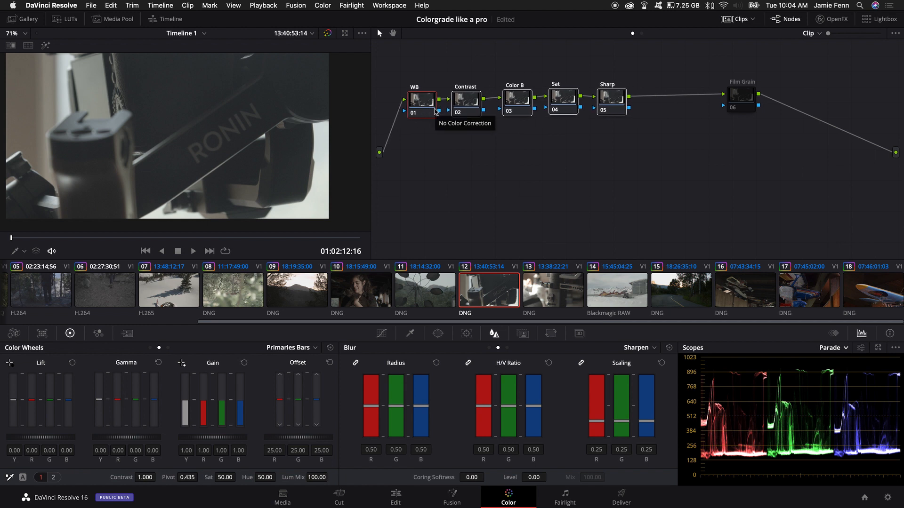
{"action": "left_click", "coordinate": [597, 76]}
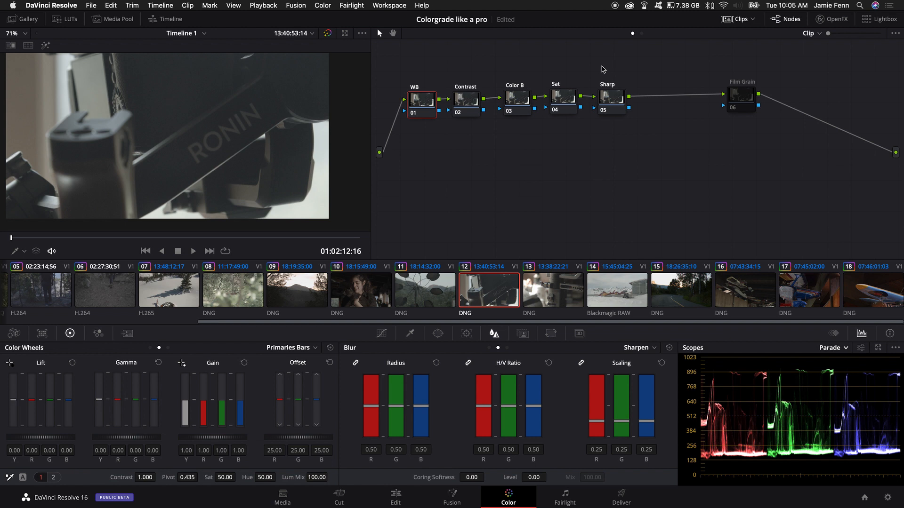
{"action": "left_click_drag", "start_coordinate": [605, 99], "coordinate": [647, 96]}
{"action": "left_click_drag", "start_coordinate": [585, 71], "coordinate": [413, 100]}
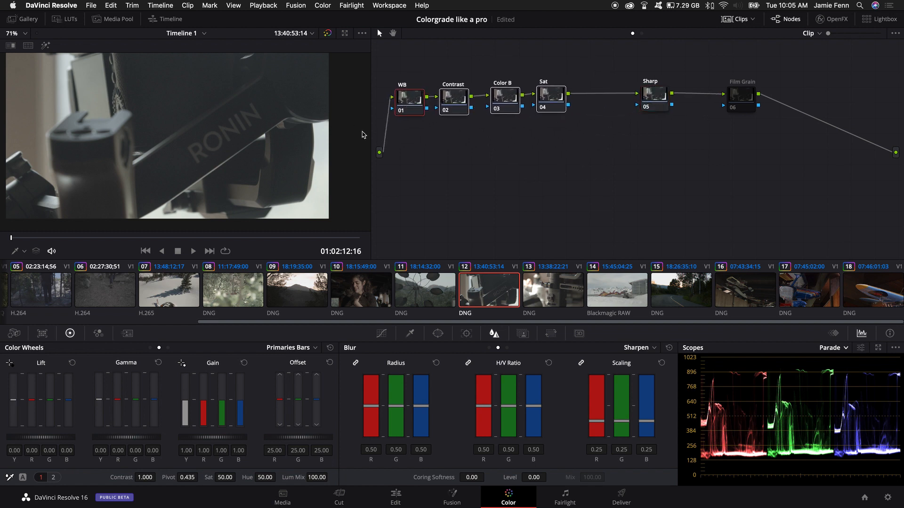
Step: Add a serial node after Sat and apply the Ground Control 3D LUT from Ground_Control_BMDFilm-709_LUT to it
{"action": "left_click", "coordinate": [546, 95]}
{"action": "key", "text": "alt+s"}
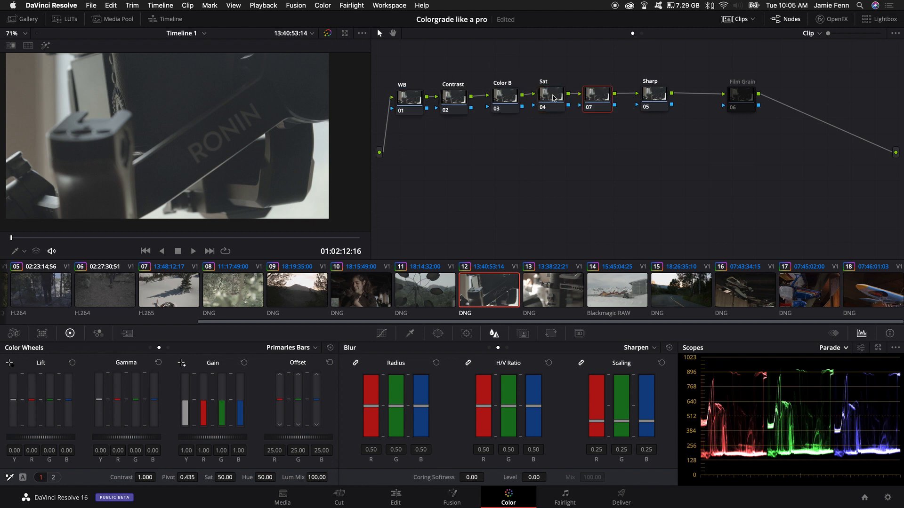
{"action": "right_click", "coordinate": [604, 99]}
{"action": "mouse_move", "coordinate": [659, 206]}
{"action": "mouse_move", "coordinate": [710, 226]}
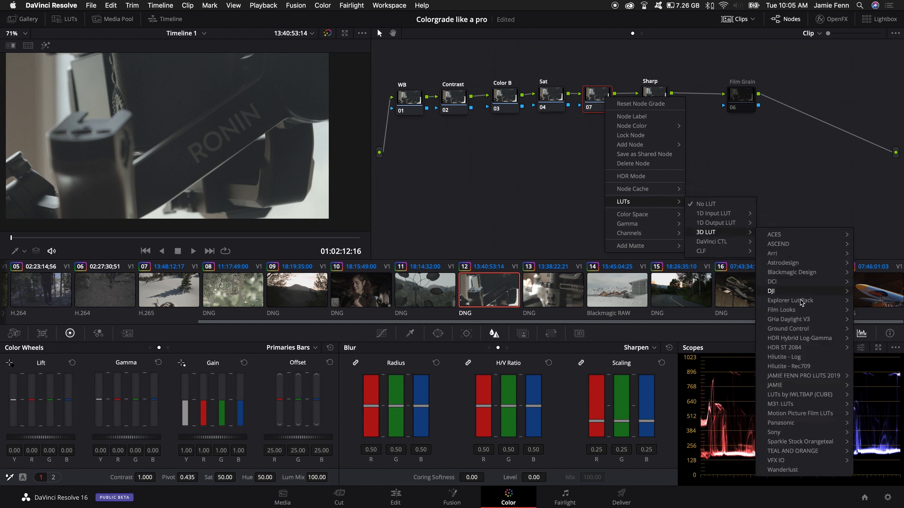
{"action": "mouse_move", "coordinate": [788, 329]}
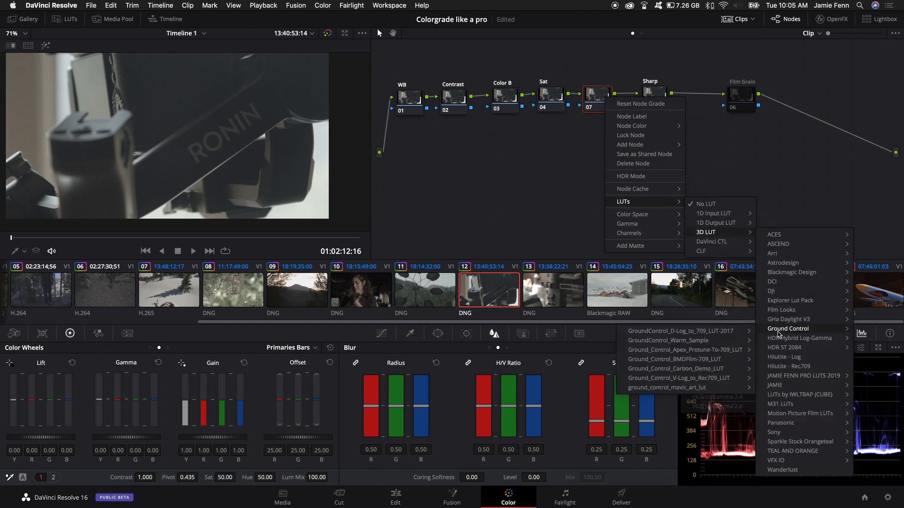
{"action": "mouse_move", "coordinate": [699, 361]}
{"action": "left_click", "coordinate": [776, 363]}
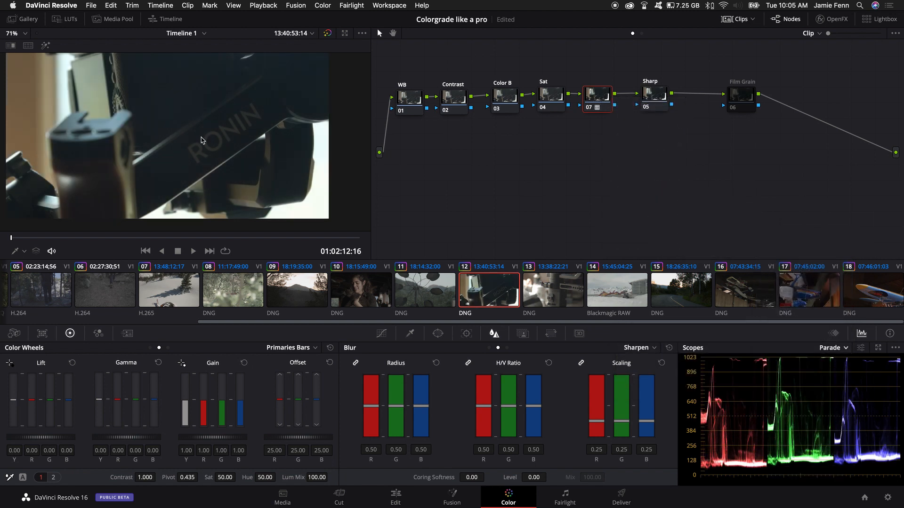
Step: Lower the white endpoint of the custom curve slightly on clip 12's WB node
{"action": "left_click", "coordinate": [406, 103]}
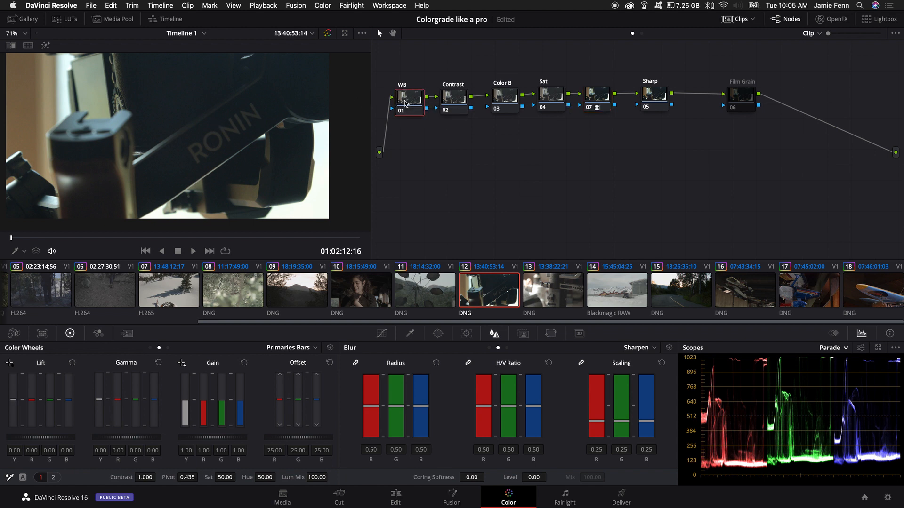
{"action": "left_click", "coordinate": [381, 334]}
{"action": "left_click_drag", "start_coordinate": [553, 368], "coordinate": [554, 380]}
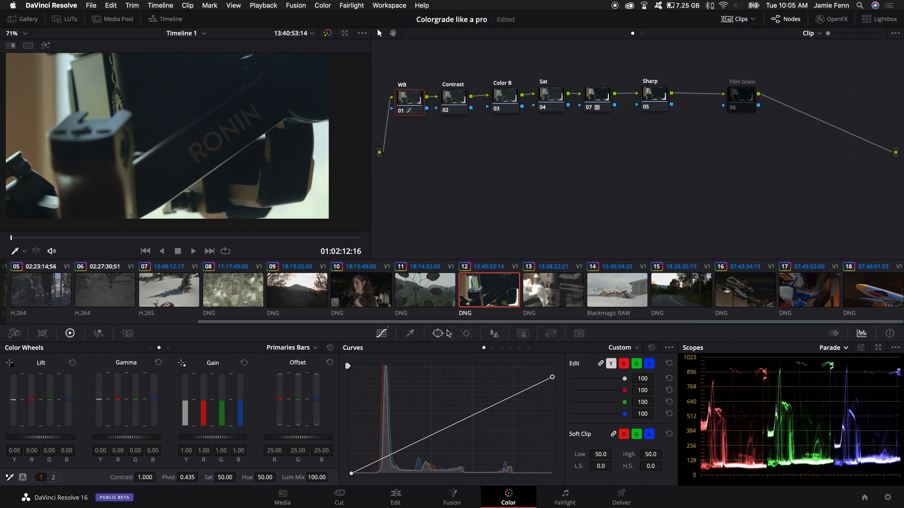
Step: Try clip 12's Camera Raw options by switching Decode Using to Project and back to Clip, and toggling Highlight Recovery off and on
{"action": "left_click", "coordinate": [14, 334]}
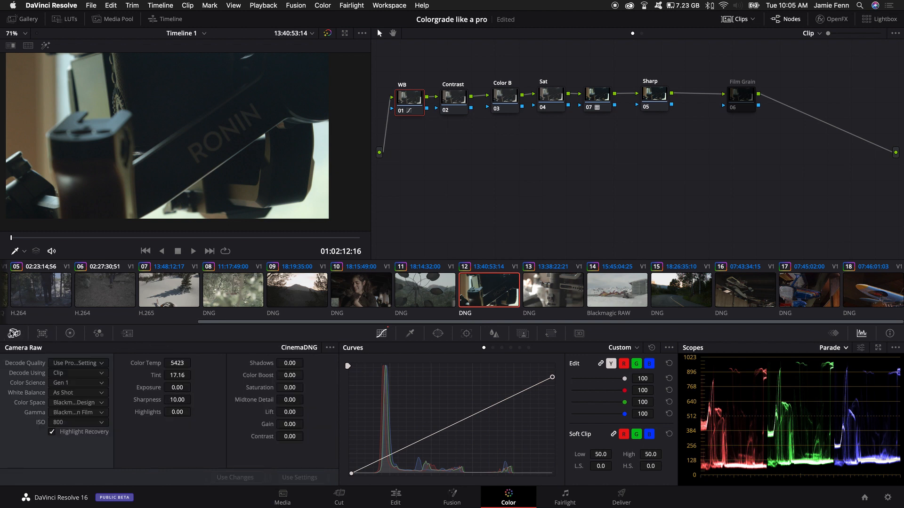
{"action": "left_click", "coordinate": [73, 374]}
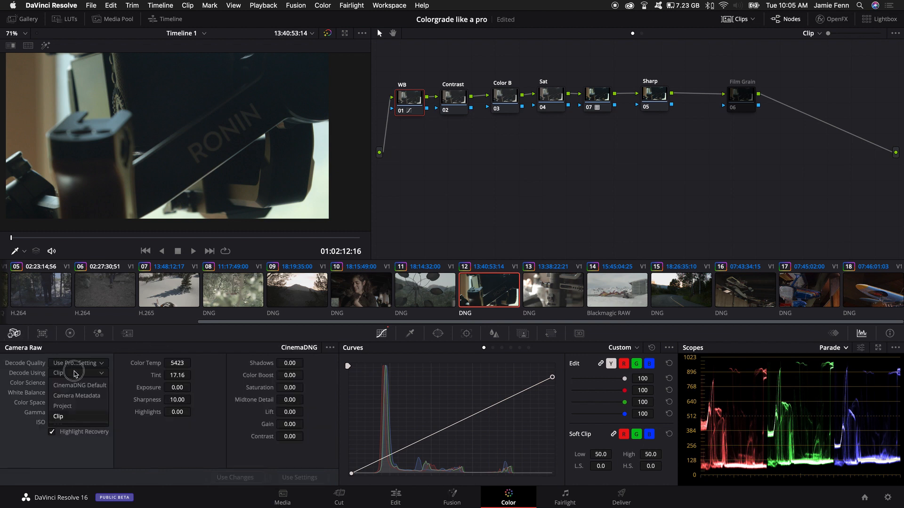
{"action": "left_click", "coordinate": [66, 408]}
{"action": "left_click", "coordinate": [80, 375]}
{"action": "left_click", "coordinate": [65, 418]}
{"action": "left_click", "coordinate": [53, 432]}
{"action": "left_click", "coordinate": [53, 432]}
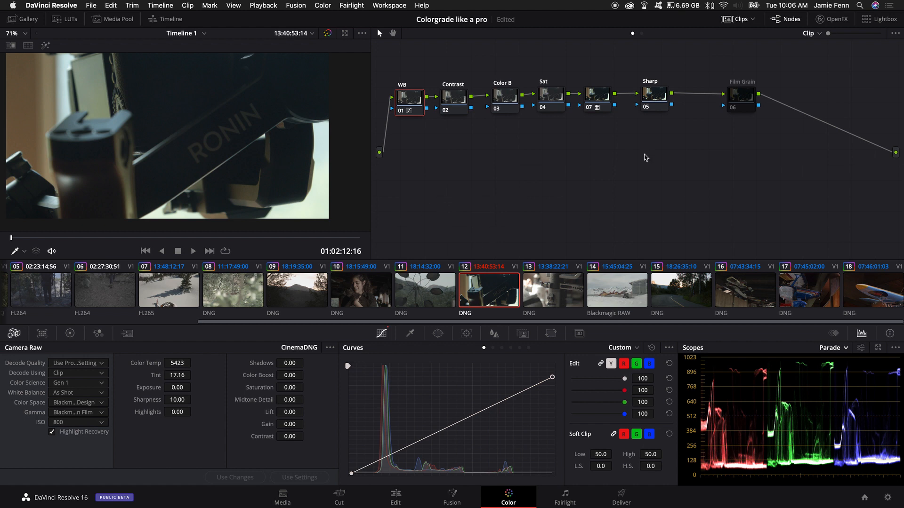
Step: White-balance clip 12's WB node by sampling a neutral area of the gimbal with the white balance picker, and play the shot
{"action": "left_click_drag", "start_coordinate": [414, 103], "coordinate": [415, 101]}
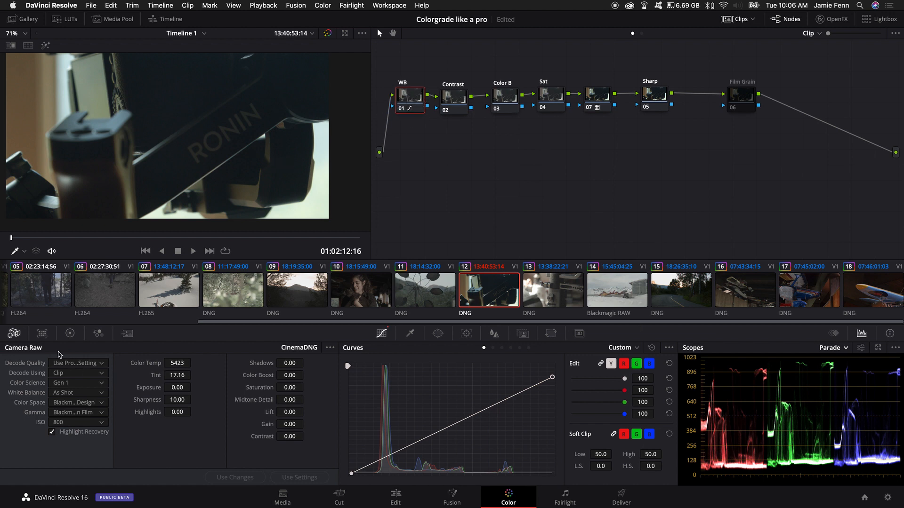
{"action": "left_click", "coordinate": [67, 334]}
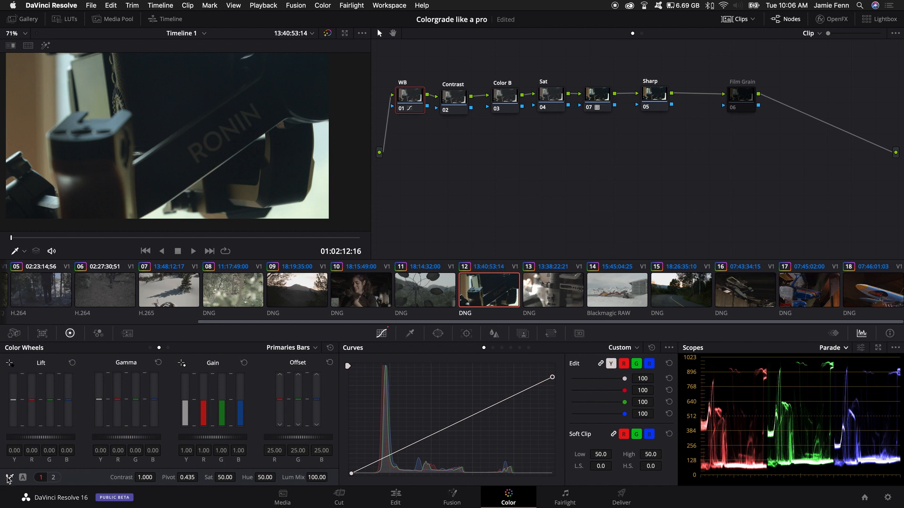
{"action": "left_click", "coordinate": [247, 111]}
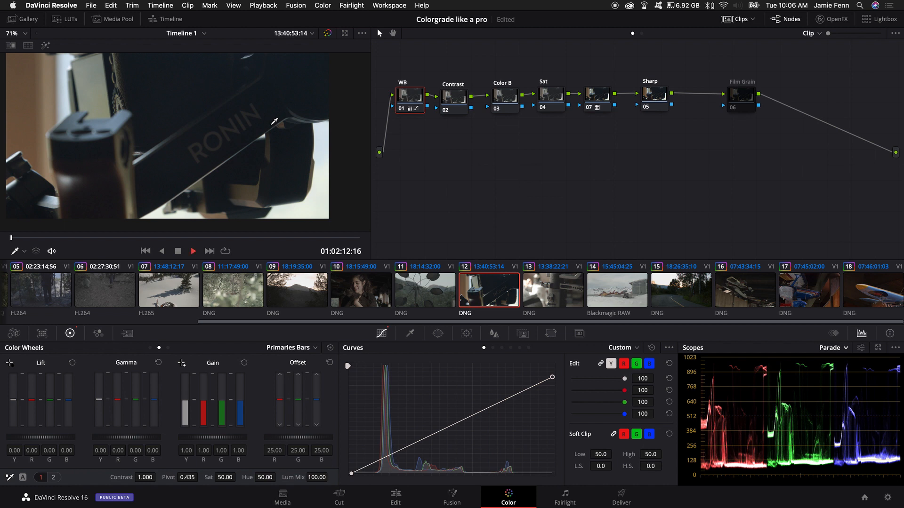
{"action": "key", "text": "space"}
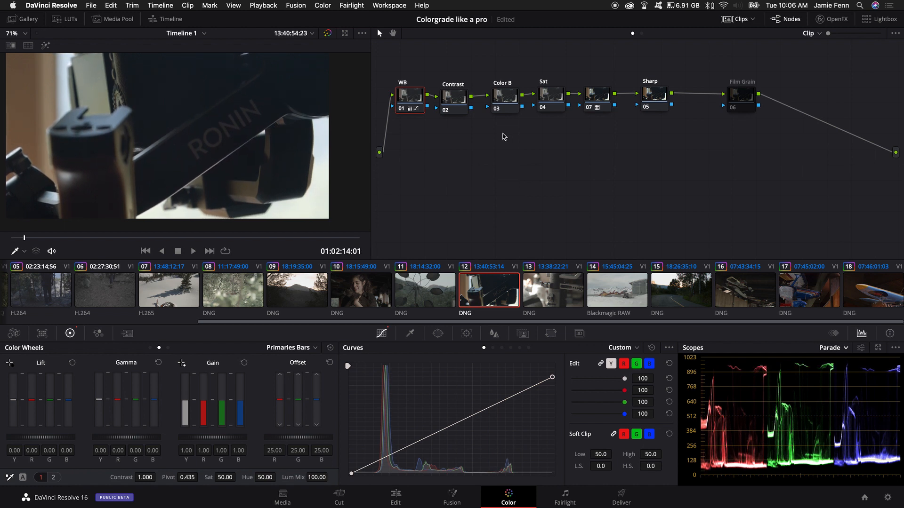
Step: Move the WB node's custom curve black endpoint inward and raise its white endpoint slightly, playing clip 12 between adjustments
{"action": "left_click_drag", "start_coordinate": [352, 473], "coordinate": [360, 473]}
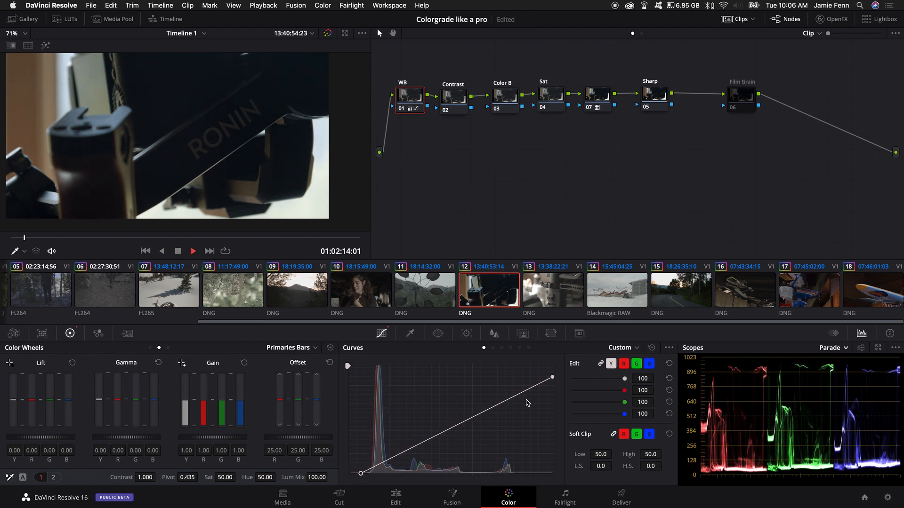
{"action": "key", "text": "space"}
{"action": "left_click_drag", "start_coordinate": [552, 377], "coordinate": [552, 374]}
{"action": "key", "text": "space"}
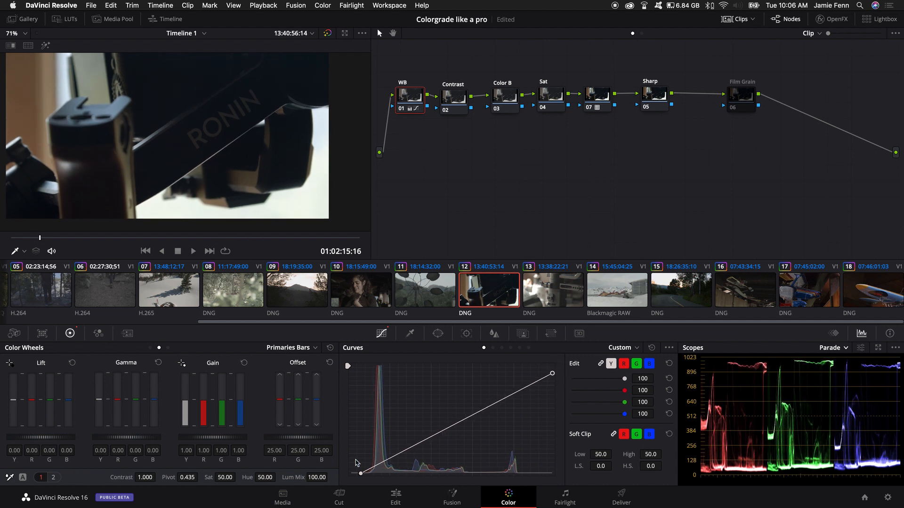
{"action": "mouse_move", "coordinate": [360, 473]}
{"action": "left_mouse_down"}
{"action": "mouse_move", "coordinate": [375, 473]}
{"action": "mouse_move", "coordinate": [346, 466]}
{"action": "mouse_move", "coordinate": [366, 483]}
{"action": "left_mouse_up"}
{"action": "left_click_drag", "start_coordinate": [552, 377], "coordinate": [554, 376]}
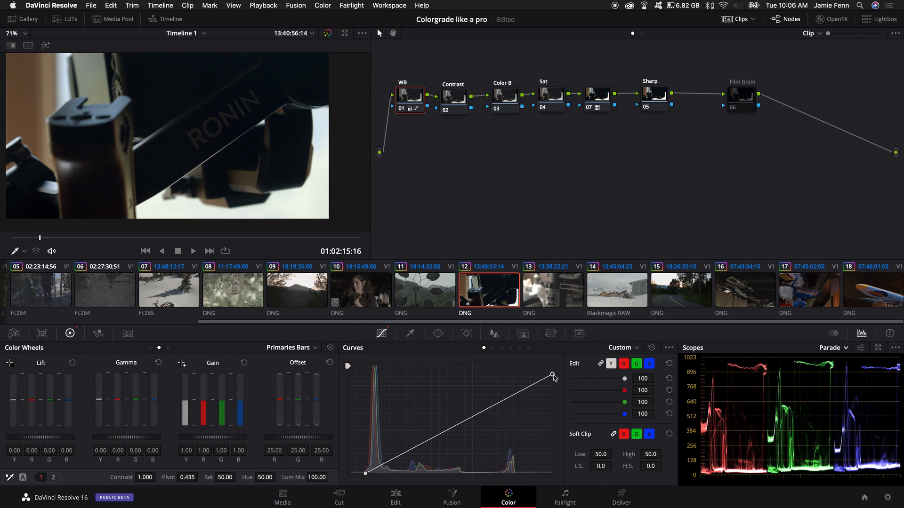
{"action": "key", "text": "space"}
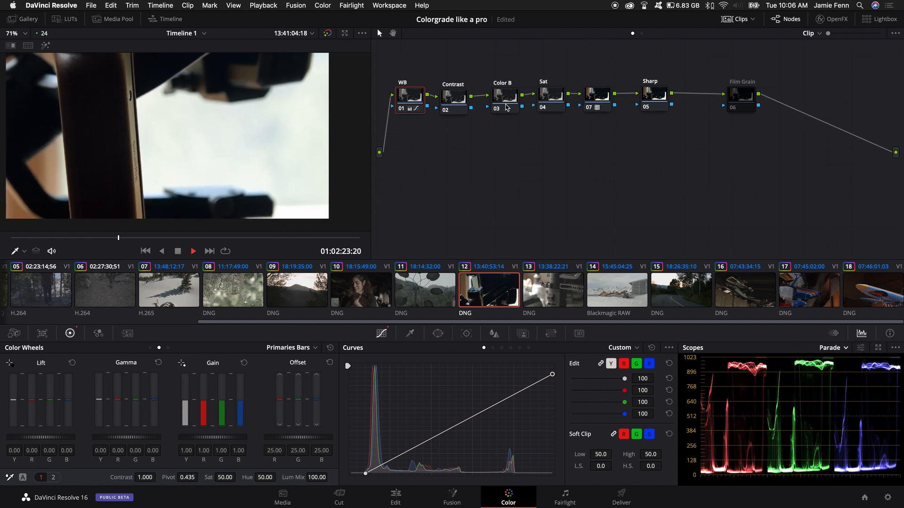
{"action": "key", "text": "space"}
Step: Lower the white endpoint and lift the black endpoint of the custom curve on clip 12's WB node
{"action": "mouse_move", "coordinate": [552, 379]}
{"action": "left_mouse_down"}
{"action": "mouse_move", "coordinate": [554, 390]}
{"action": "mouse_move", "coordinate": [555, 383]}
{"action": "left_mouse_up"}
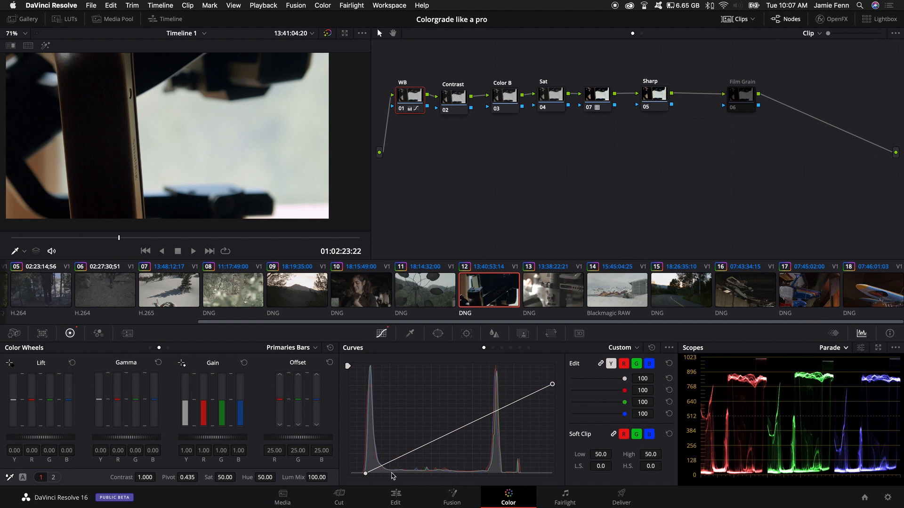
{"action": "left_click_drag", "start_coordinate": [366, 476], "coordinate": [347, 464]}
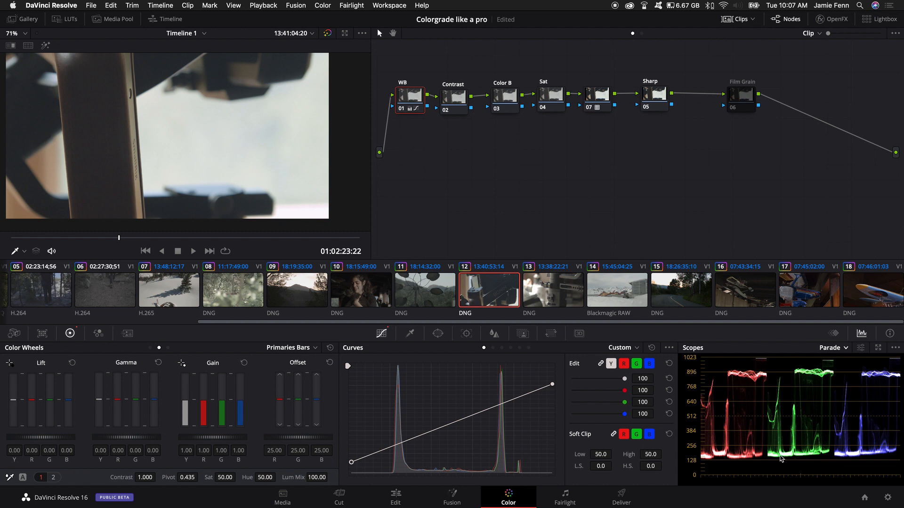
Step: On the Color B node, set Lum Mix to 0, red, green and blue Lift to -0.01, and blue Gain to 1.01
{"action": "left_click", "coordinate": [507, 98]}
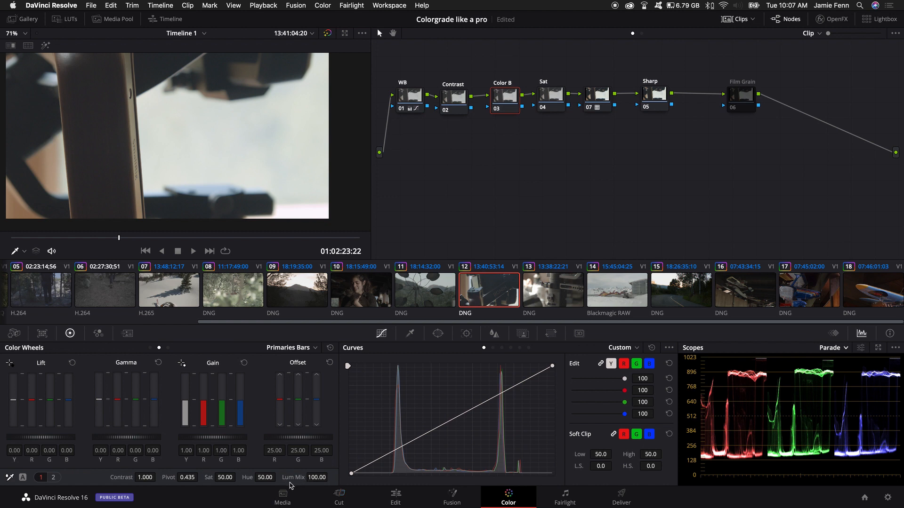
{"action": "left_click_drag", "start_coordinate": [323, 477], "coordinate": [155, 479]}
{"action": "left_click_drag", "start_coordinate": [68, 404], "coordinate": [49, 403]}
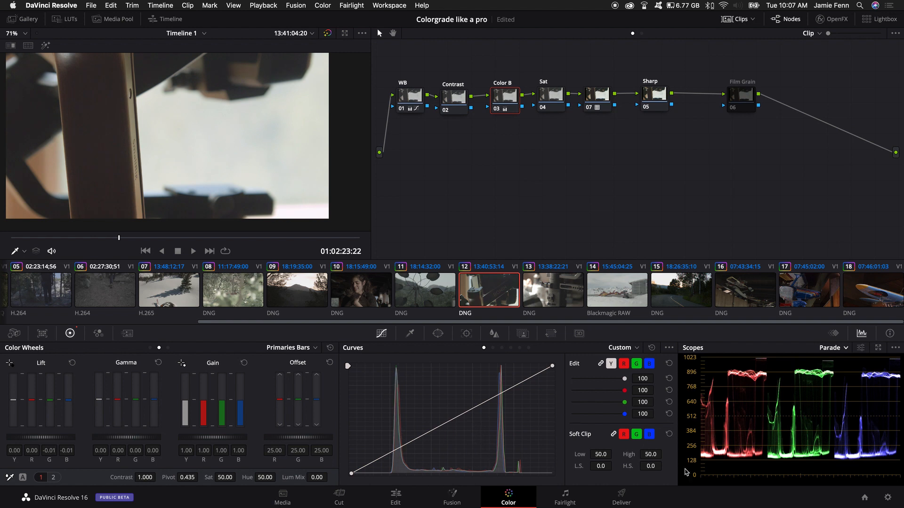
{"action": "left_click_drag", "start_coordinate": [36, 405], "coordinate": [32, 402]}
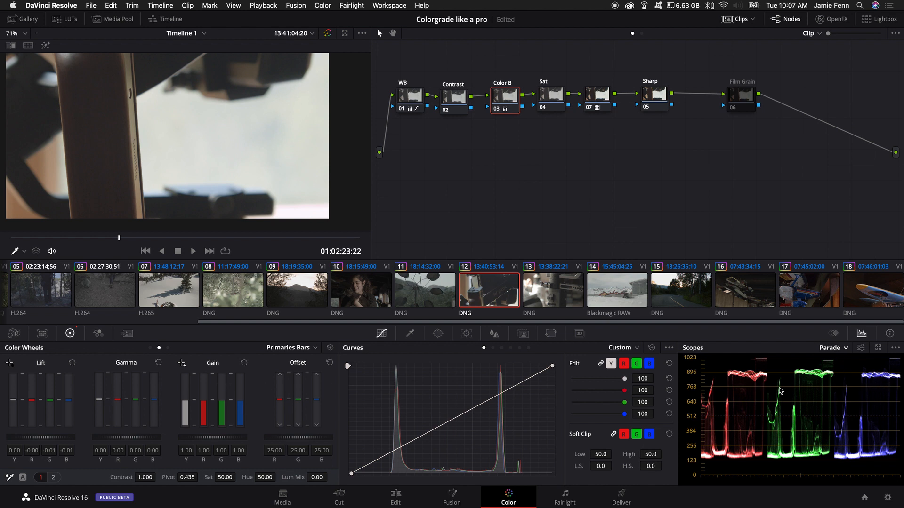
{"action": "left_click_drag", "start_coordinate": [241, 408], "coordinate": [239, 405]}
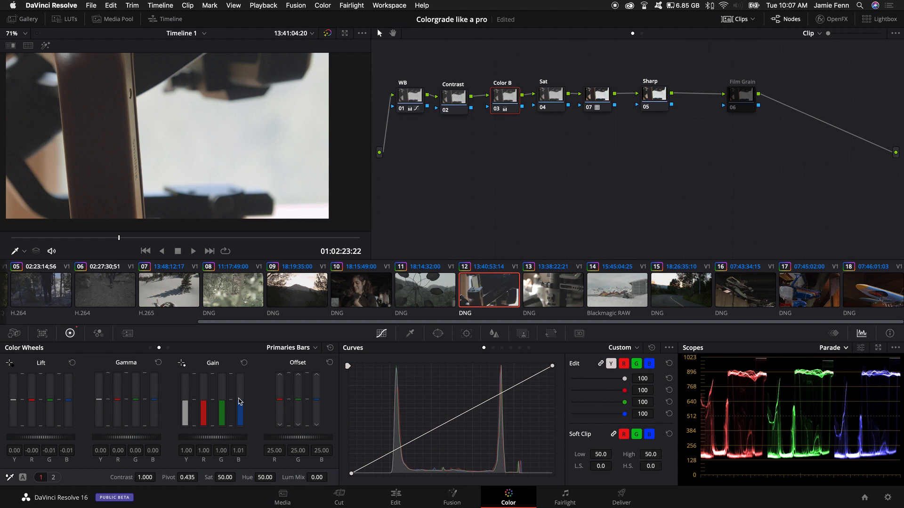
Step: Reselect clip 12's WB node and switch the scopes to Waveform
{"action": "scroll", "coordinate": [228, 137], "scroll_direction": "down", "scroll_amount": 3}
{"action": "left_click", "coordinate": [410, 98]}
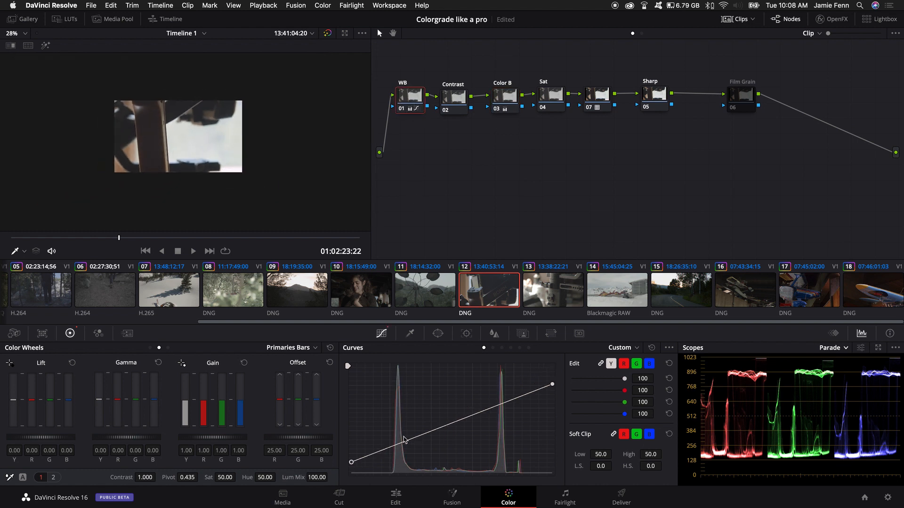
{"action": "left_click", "coordinate": [837, 352]}
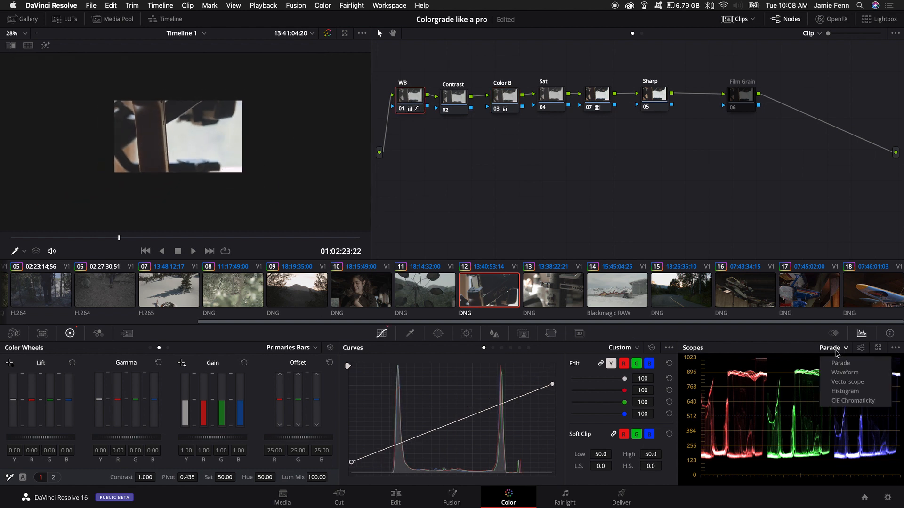
{"action": "left_click", "coordinate": [841, 375]}
Step: Fine-tune the WB curve's white endpoint and bring its black endpoint down to the baseline, slightly inward
{"action": "left_click_drag", "start_coordinate": [553, 387], "coordinate": [554, 389]}
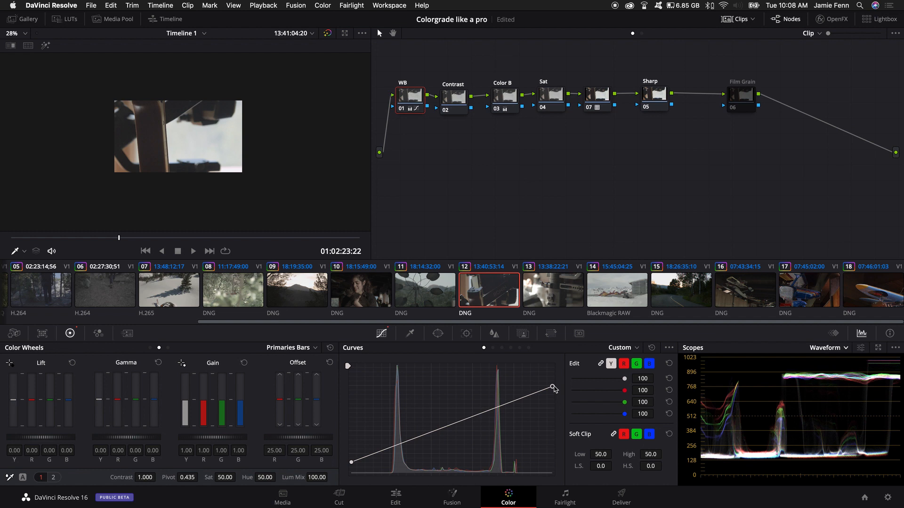
{"action": "left_click", "coordinate": [552, 388]}
{"action": "left_click_drag", "start_coordinate": [553, 389], "coordinate": [553, 390]}
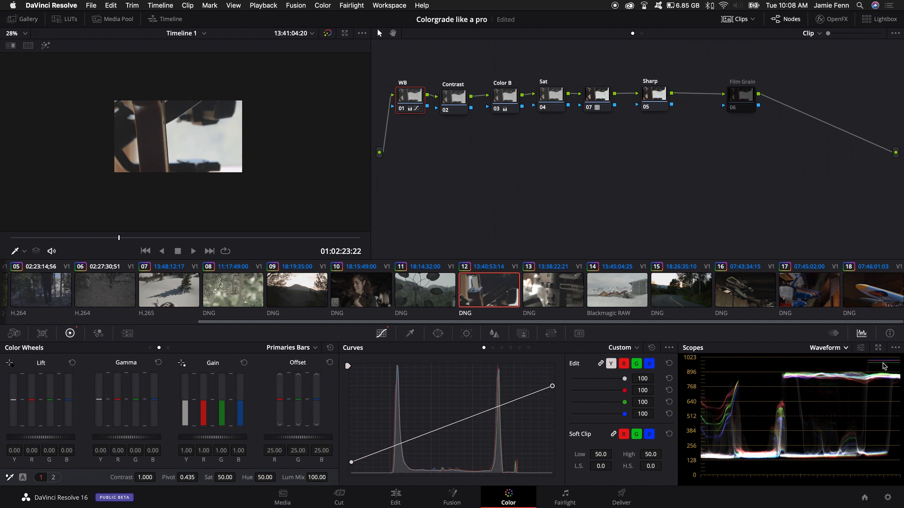
{"action": "left_click_drag", "start_coordinate": [350, 463], "coordinate": [363, 480]}
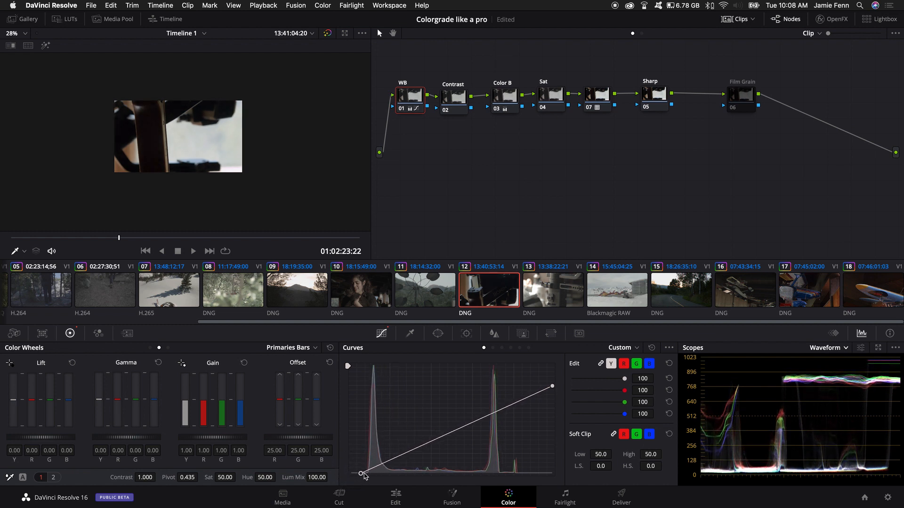
{"action": "left_click_drag", "start_coordinate": [553, 388], "coordinate": [553, 385]}
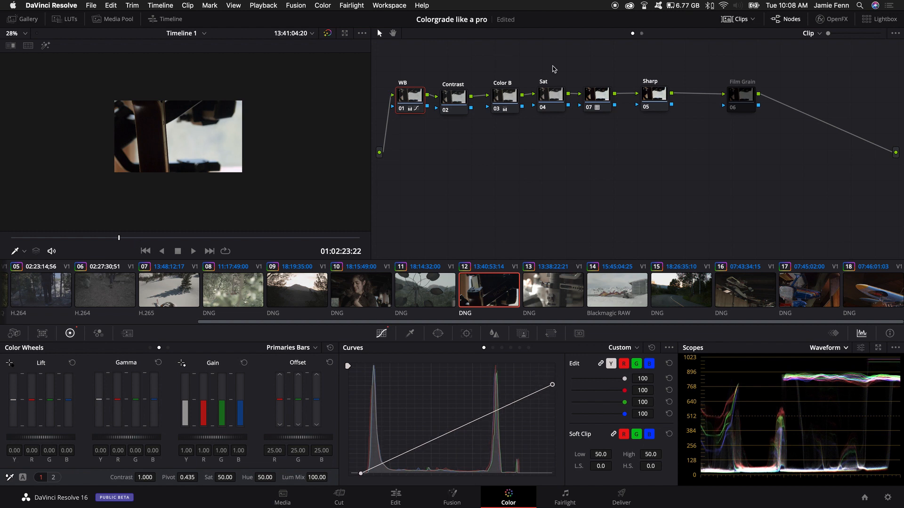
Step: Review clip 12 in full screen, skipping ahead to the plant pot section, and return to the grading view
{"action": "key", "text": "super+f"}
{"action": "key", "text": "space"}
{"action": "left_click_drag", "start_coordinate": [396, 484], "coordinate": [487, 486]}
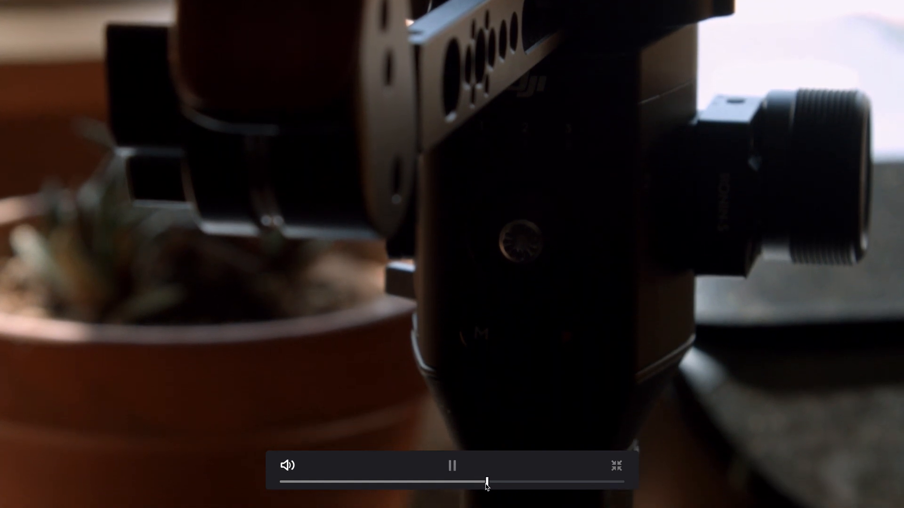
{"action": "key", "text": "space"}
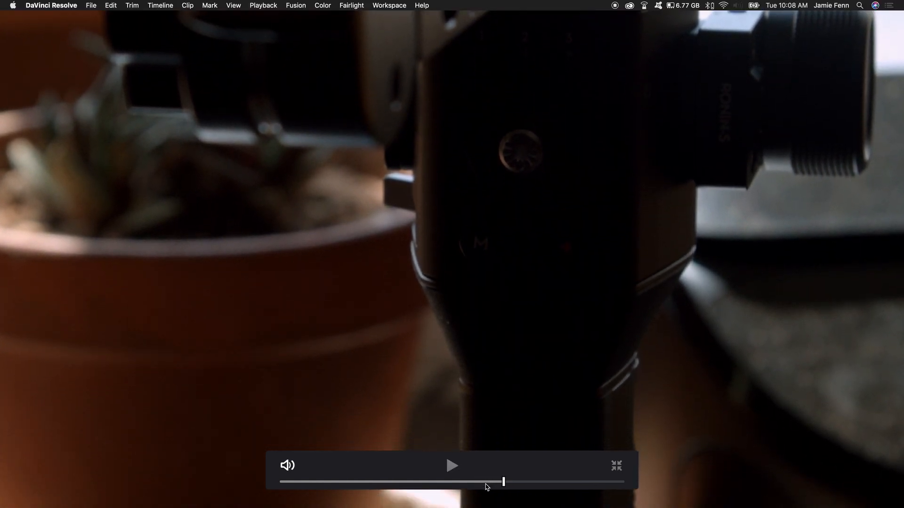
{"action": "key", "text": "Escape"}
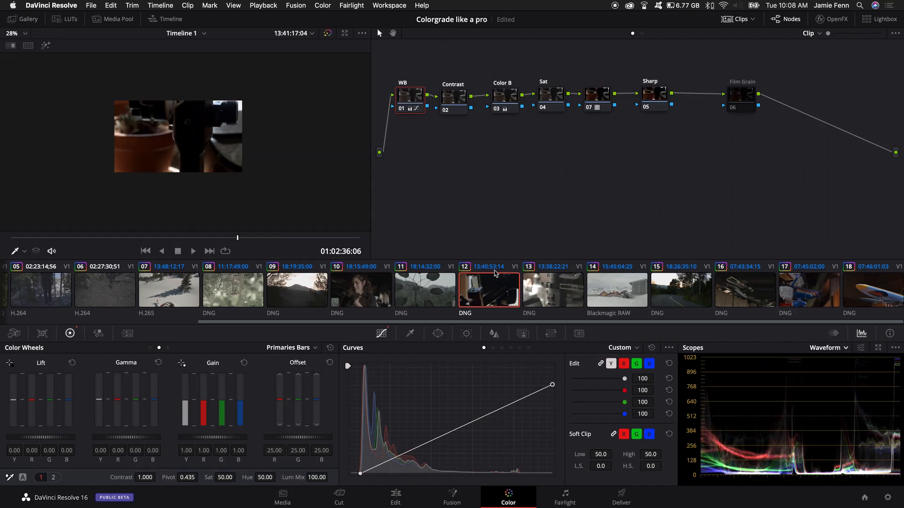
Step: Play clip 13 with the viewer enlarged and scrub back toward its start
{"action": "left_click", "coordinate": [543, 297]}
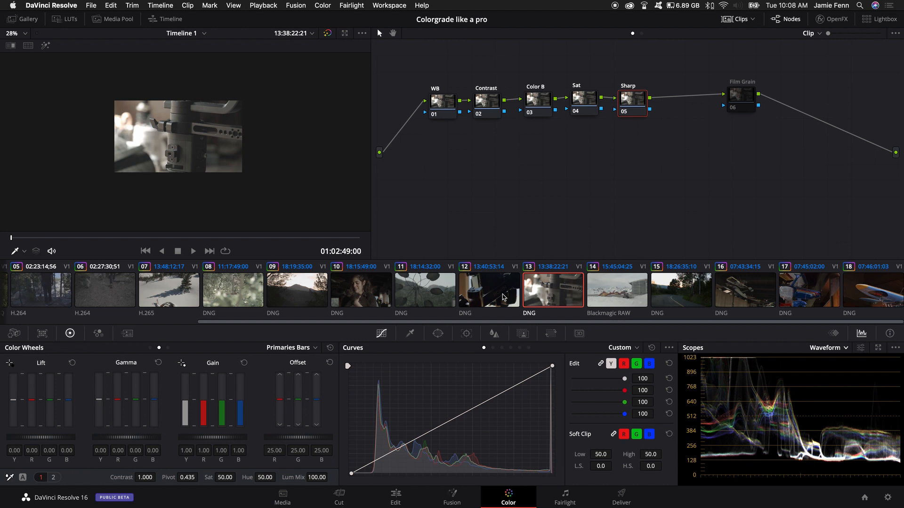
{"action": "key", "text": "space"}
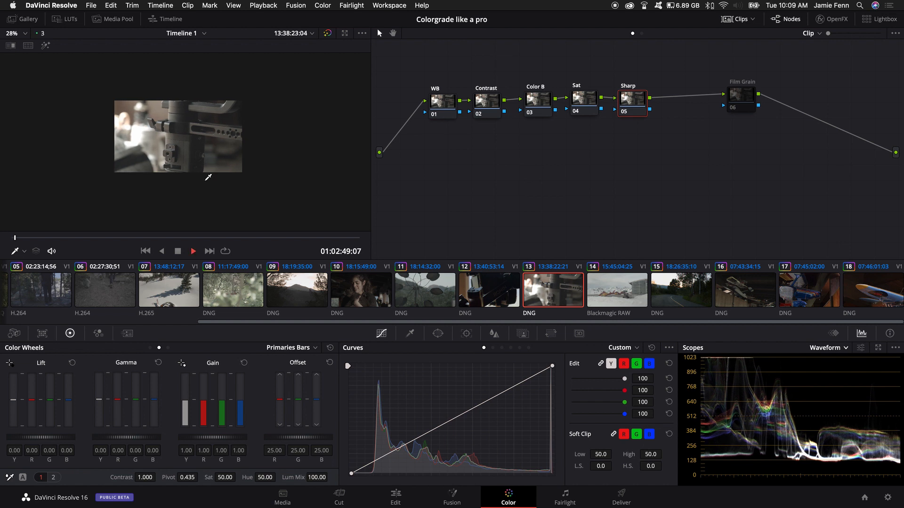
{"action": "scroll", "coordinate": [154, 142], "scroll_direction": "up", "scroll_amount": 4}
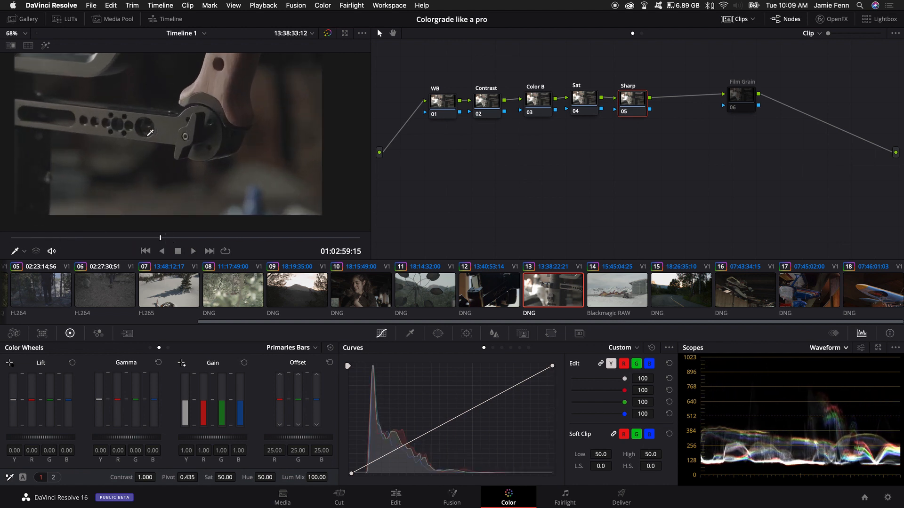
{"action": "left_click_drag", "start_coordinate": [162, 238], "coordinate": [46, 238]}
Step: Apply clip 12's grade to clip 13
{"action": "left_click", "coordinate": [488, 287]}
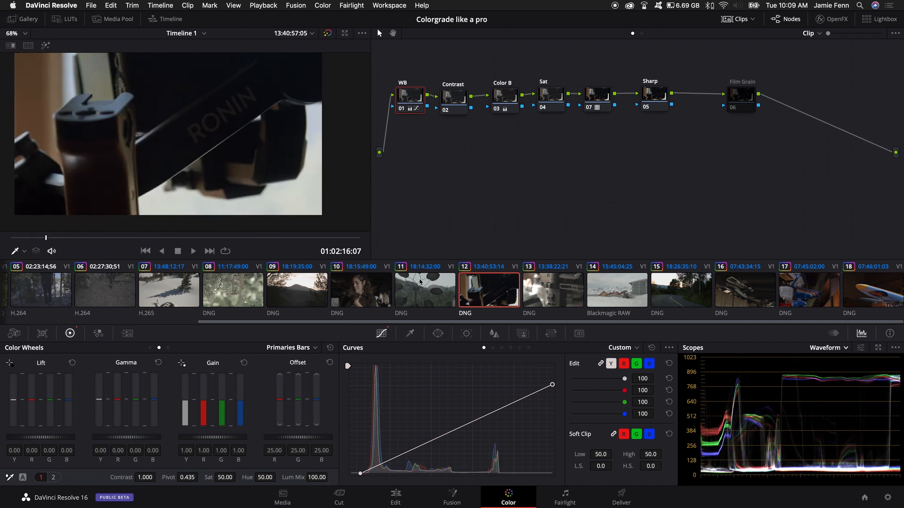
{"action": "left_click", "coordinate": [553, 291]}
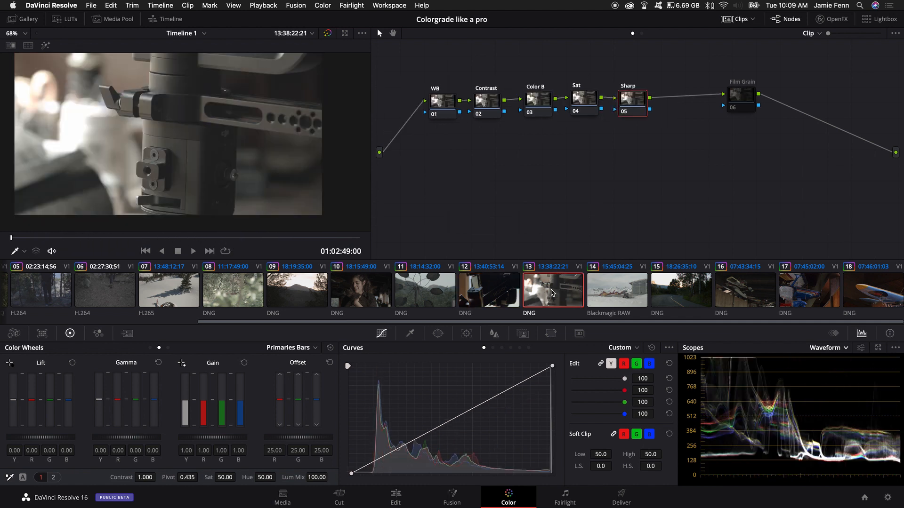
{"action": "right_click", "coordinate": [487, 291]}
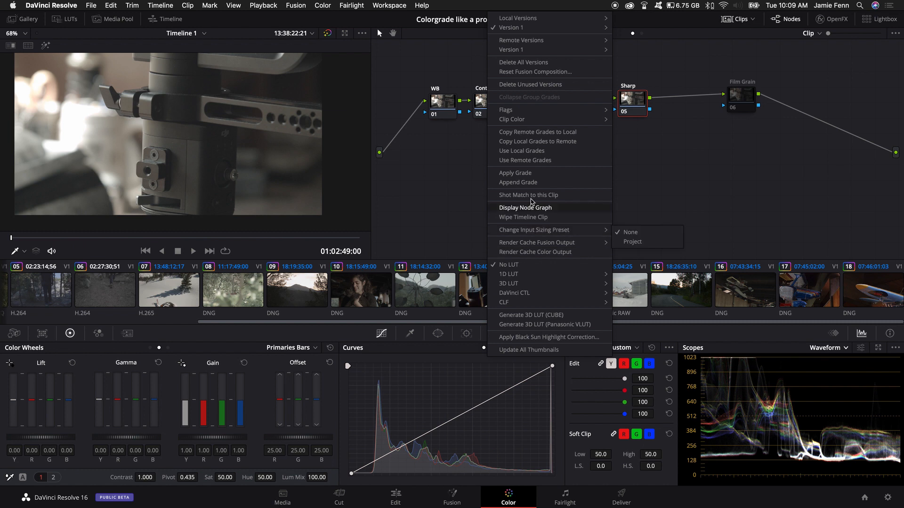
{"action": "left_click", "coordinate": [533, 178]}
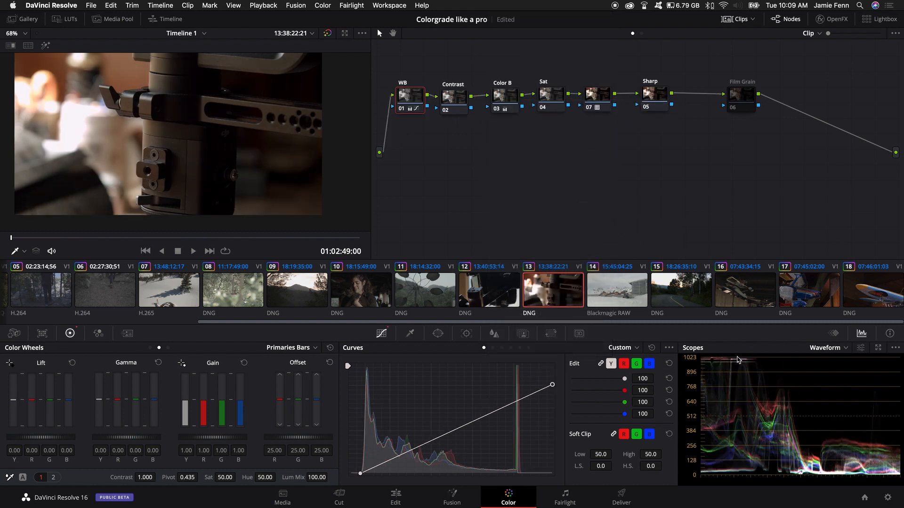
Step: Lower the white endpoint and slightly lift the black endpoint of the custom curve on clip 13's WB node
{"action": "left_click_drag", "start_coordinate": [553, 385], "coordinate": [553, 395]}
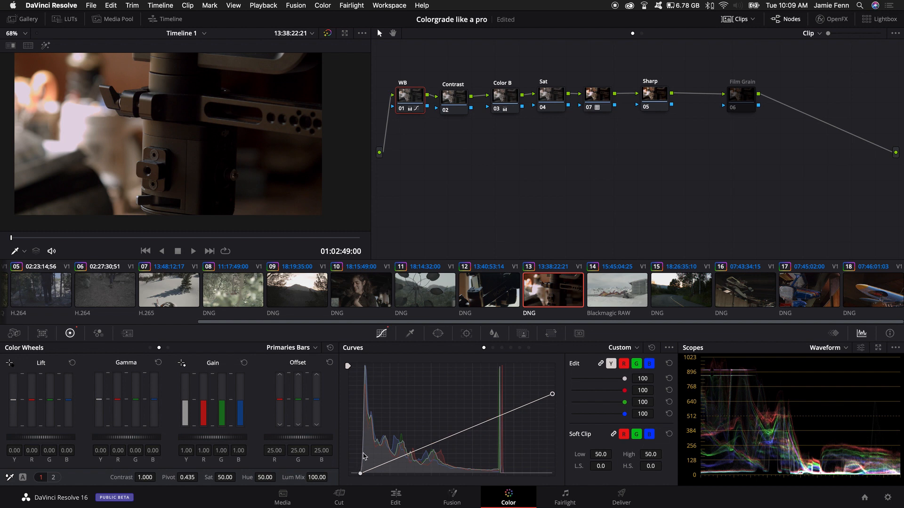
{"action": "left_click_drag", "start_coordinate": [360, 473], "coordinate": [352, 474]}
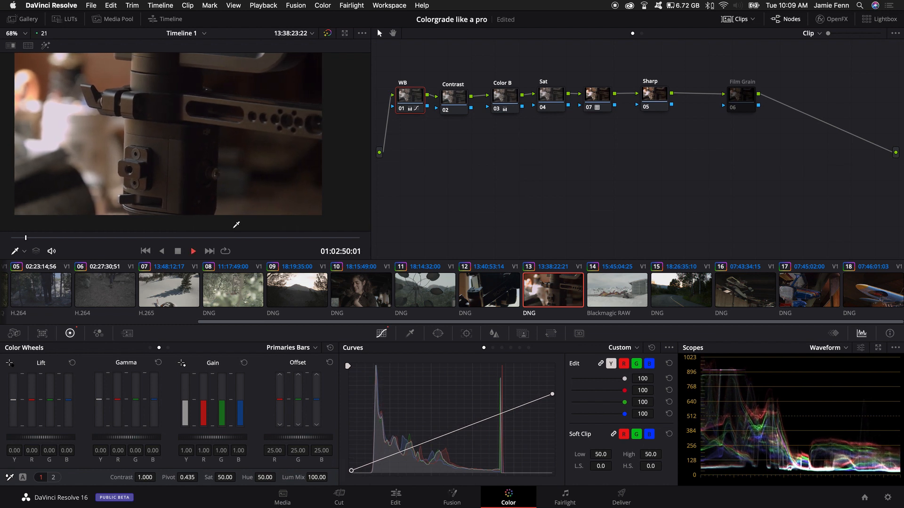
Step: Play and scrub through clip 13 and compare its graded look with clip 12
{"action": "key", "text": "space"}
{"action": "key", "text": "space"}
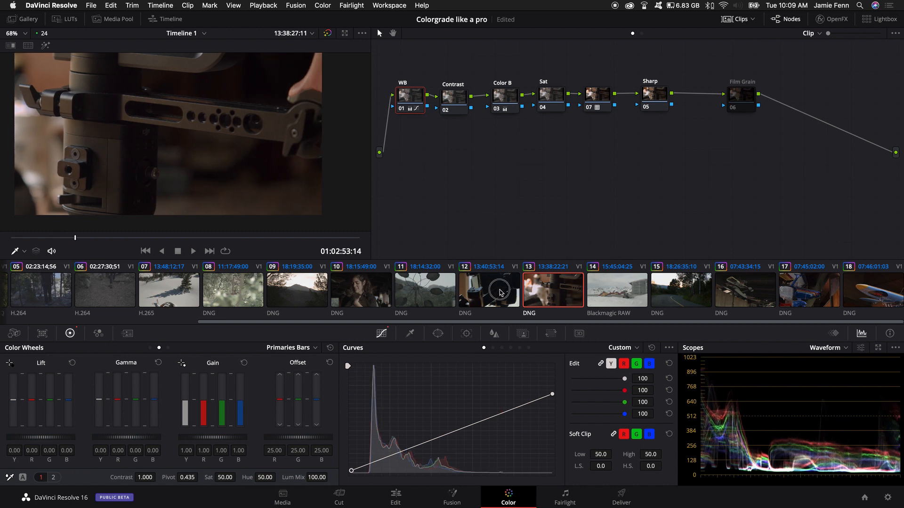
{"action": "key", "text": "Up"}
{"action": "left_click_drag", "start_coordinate": [50, 238], "coordinate": [282, 237]}
{"action": "left_click", "coordinate": [549, 292]}
{"action": "key", "text": "space"}
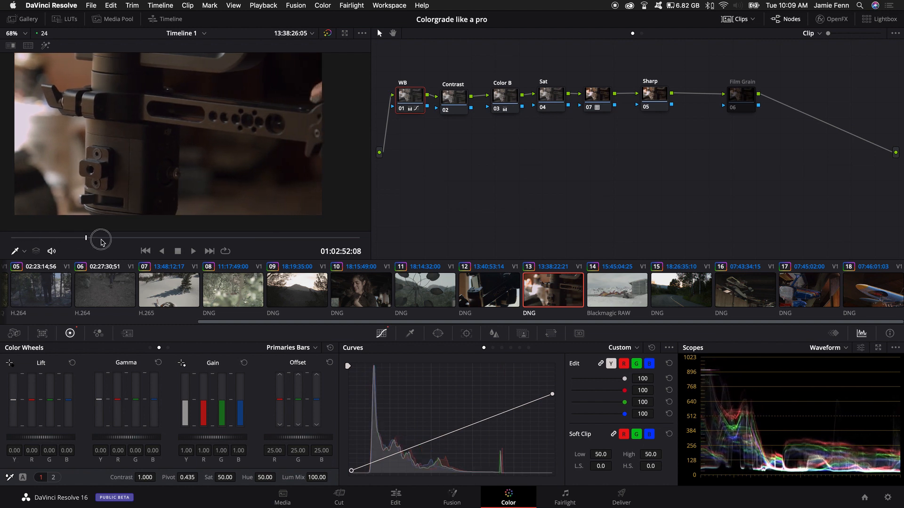
{"action": "left_click_drag", "start_coordinate": [57, 238], "coordinate": [264, 248]}
{"action": "left_click", "coordinate": [512, 292]}
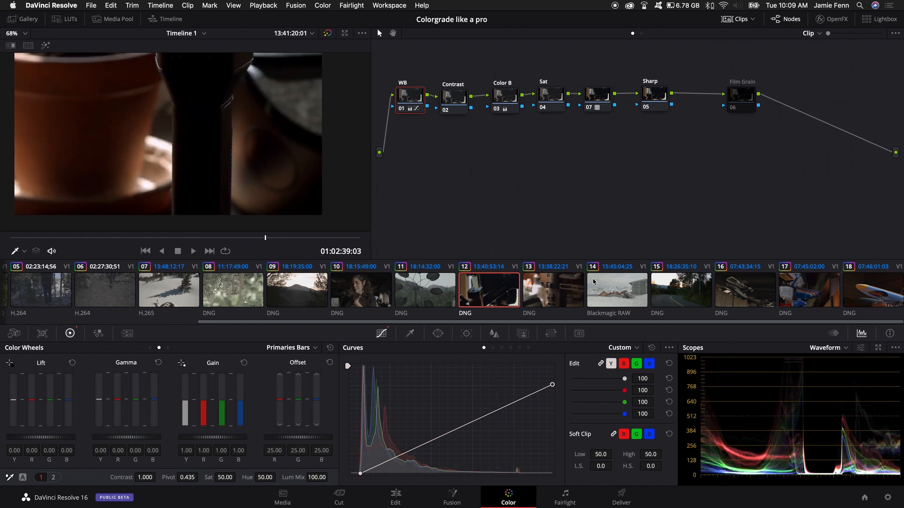
Step: Open the Camera Raw settings of clip 14, the Blackmagic RAW snow shot
{"action": "left_click", "coordinate": [618, 293]}
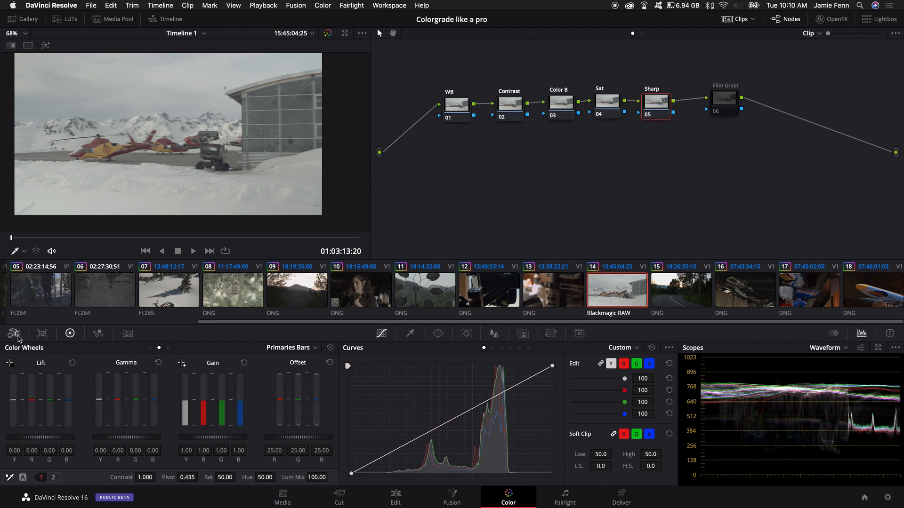
{"action": "left_click", "coordinate": [14, 333]}
{"action": "left_click", "coordinate": [70, 373]}
{"action": "left_click", "coordinate": [75, 407]}
{"action": "left_click_drag", "start_coordinate": [417, 59], "coordinate": [729, 174]}
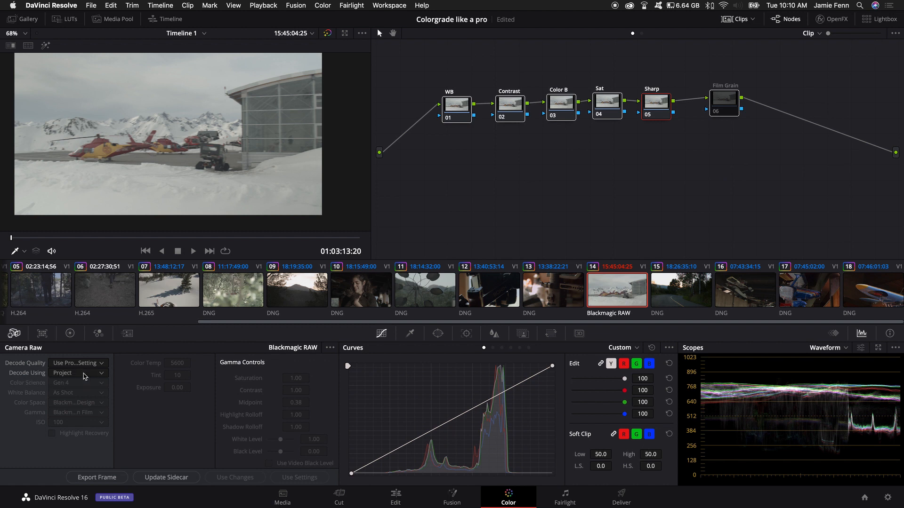
{"action": "left_click", "coordinate": [541, 181]}
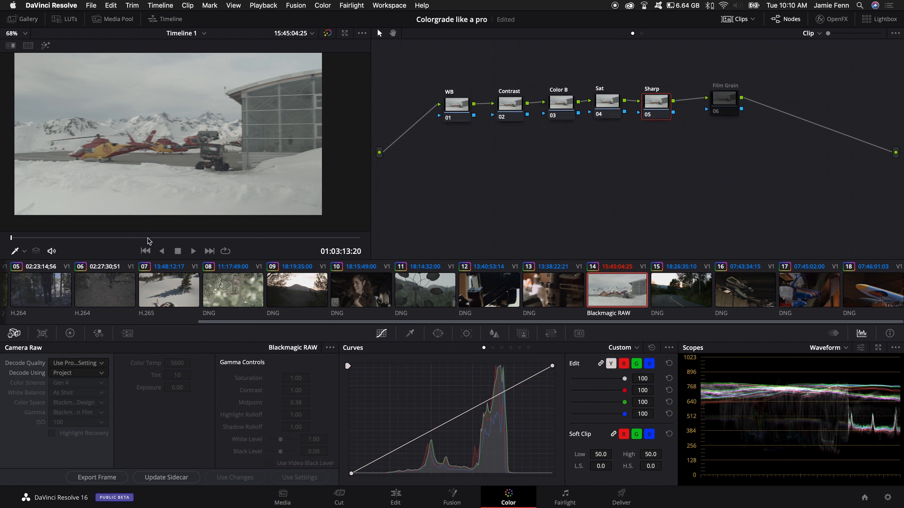
Step: With clip 14's WB node selected, go to the flying helicopter section and set the raw decoding to use Clip settings
{"action": "left_click", "coordinate": [467, 110]}
{"action": "left_click", "coordinate": [176, 238]}
{"action": "left_click_drag", "start_coordinate": [175, 241], "coordinate": [268, 239]}
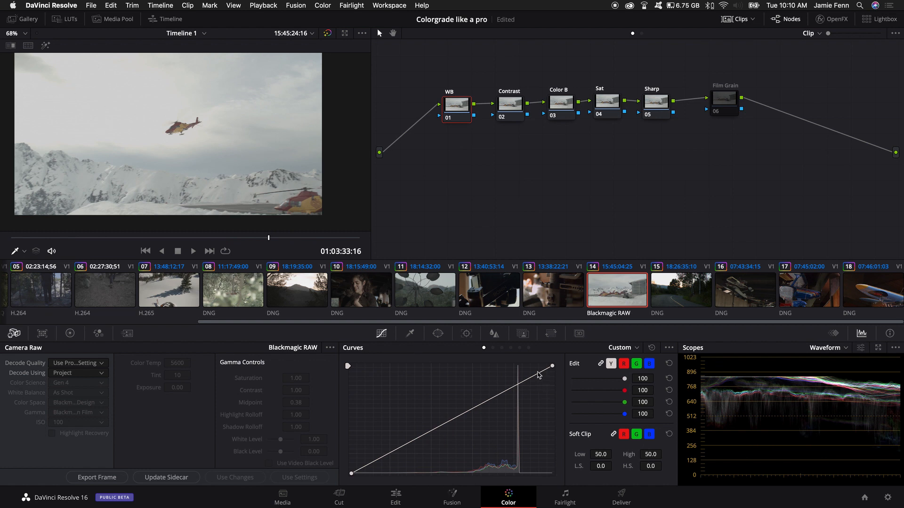
{"action": "left_click", "coordinate": [88, 374]}
{"action": "left_click", "coordinate": [73, 417]}
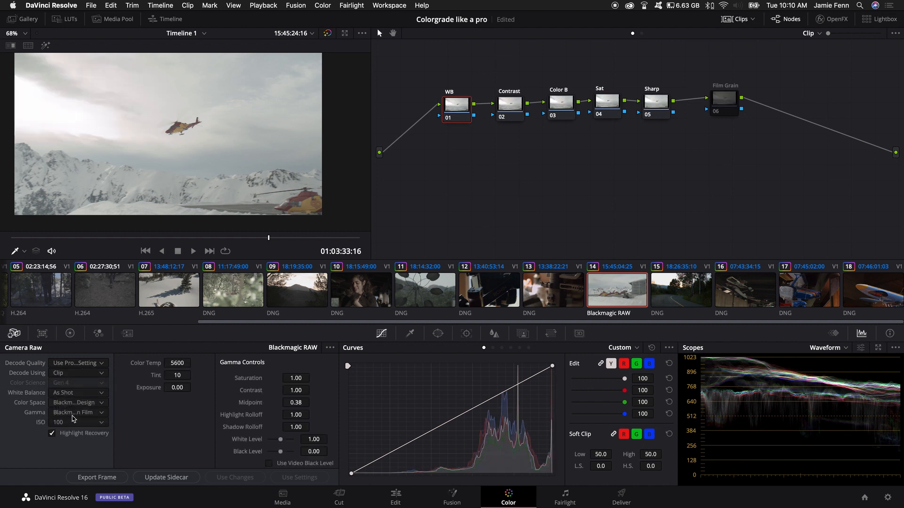
Step: Compare clip 14's sky with Highlight Recovery off and on, leaving it enabled
{"action": "left_click", "coordinate": [52, 434]}
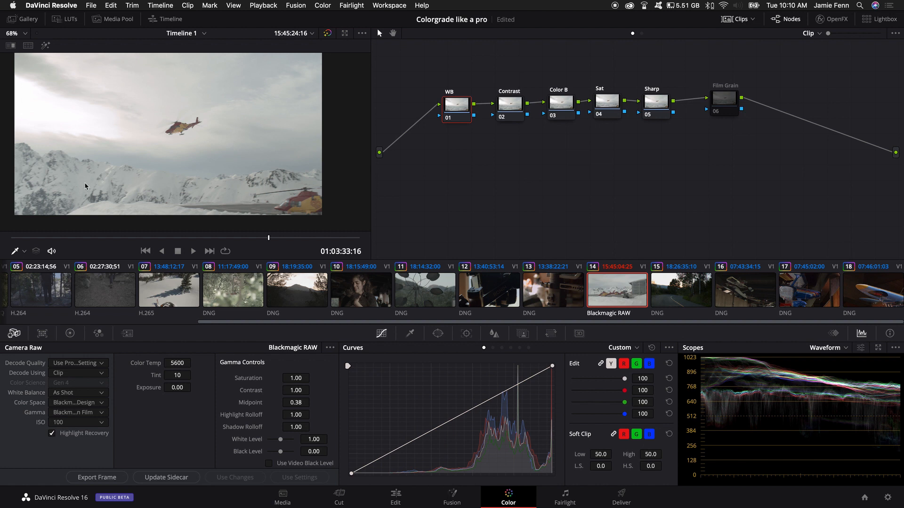
{"action": "left_click", "coordinate": [52, 434]}
{"action": "left_click", "coordinate": [52, 434]}
{"action": "left_click", "coordinate": [52, 434]}
Step: On clip 14's WB node, slightly lower the custom curve's white endpoint and move its black endpoint inward along the baseline
{"action": "left_click_drag", "start_coordinate": [552, 368], "coordinate": [554, 373]}
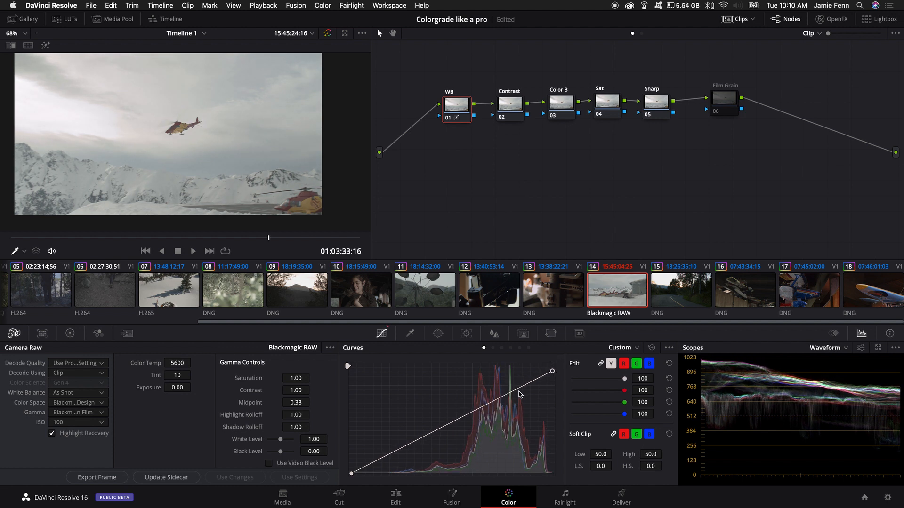
{"action": "left_click_drag", "start_coordinate": [215, 240], "coordinate": [57, 246]}
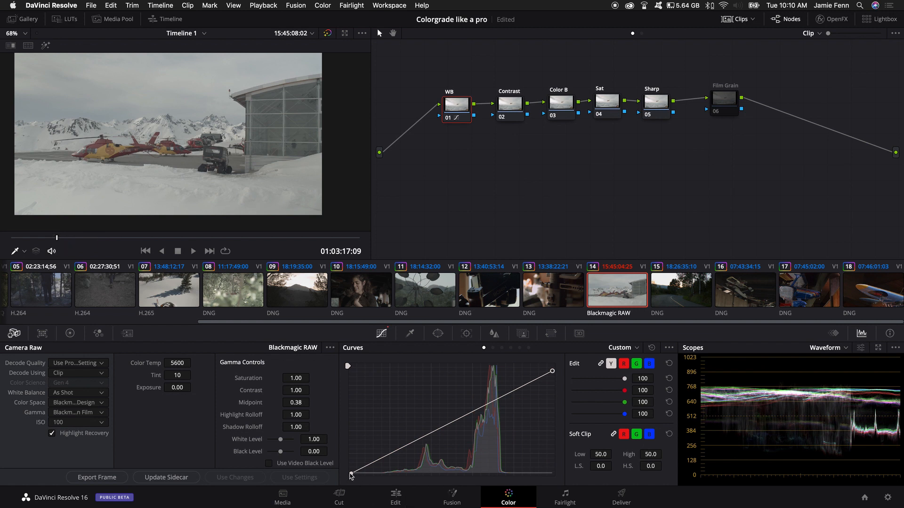
{"action": "left_click_drag", "start_coordinate": [351, 474], "coordinate": [385, 476]}
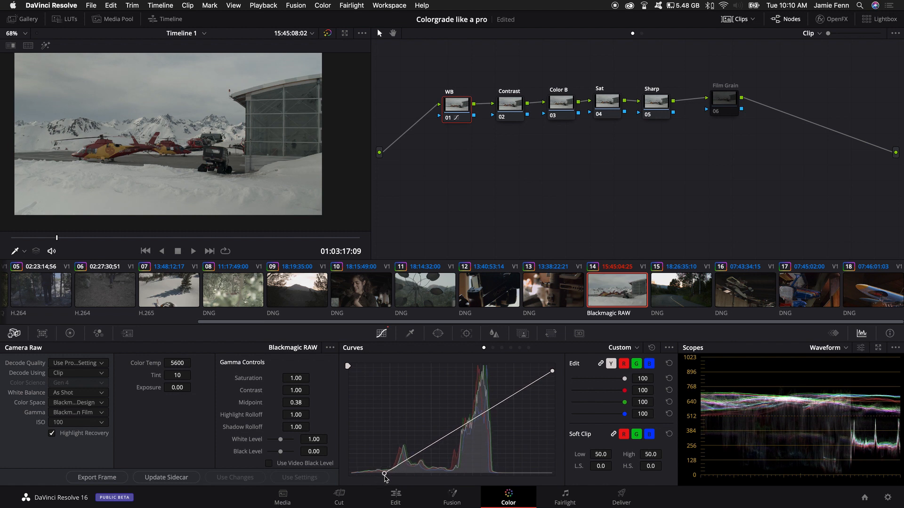
Step: White balance clip 14 on the WB node by sampling the snow in the foreground
{"action": "left_click", "coordinate": [510, 103]}
{"action": "left_click", "coordinate": [460, 108]}
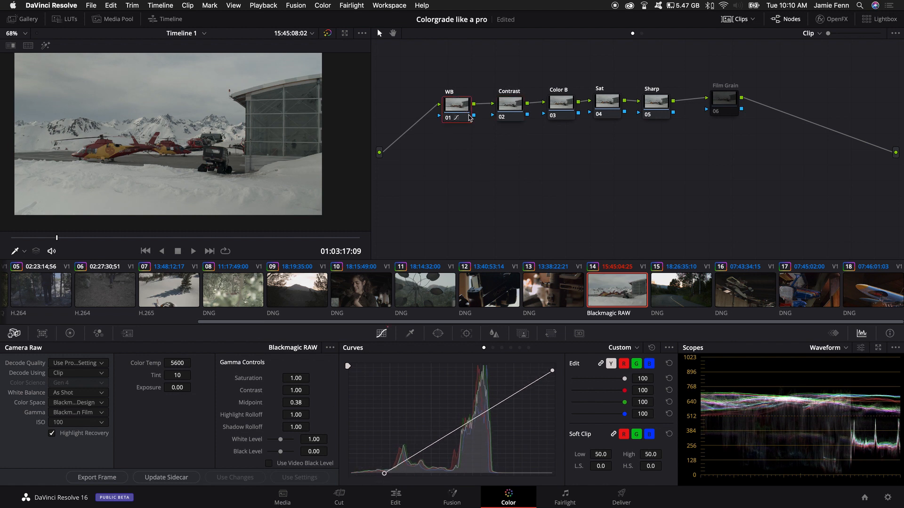
{"action": "left_click", "coordinate": [70, 333]}
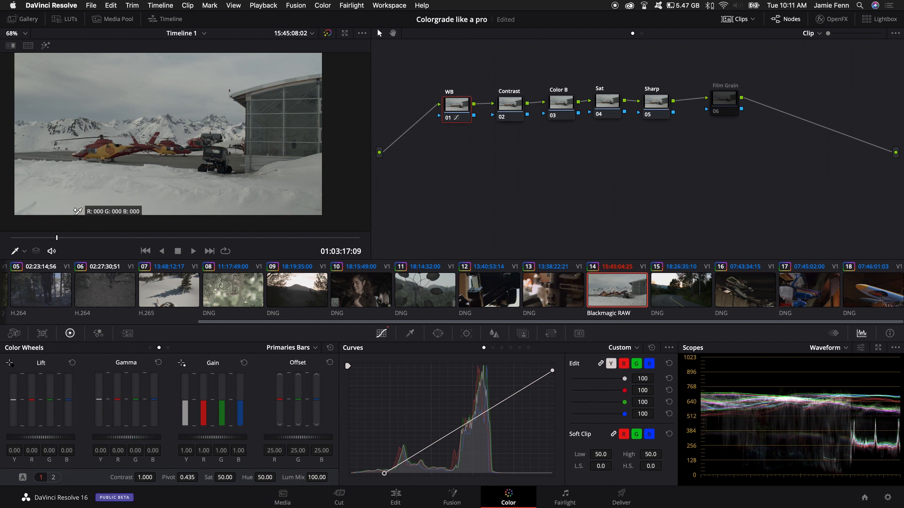
{"action": "left_click", "coordinate": [102, 193]}
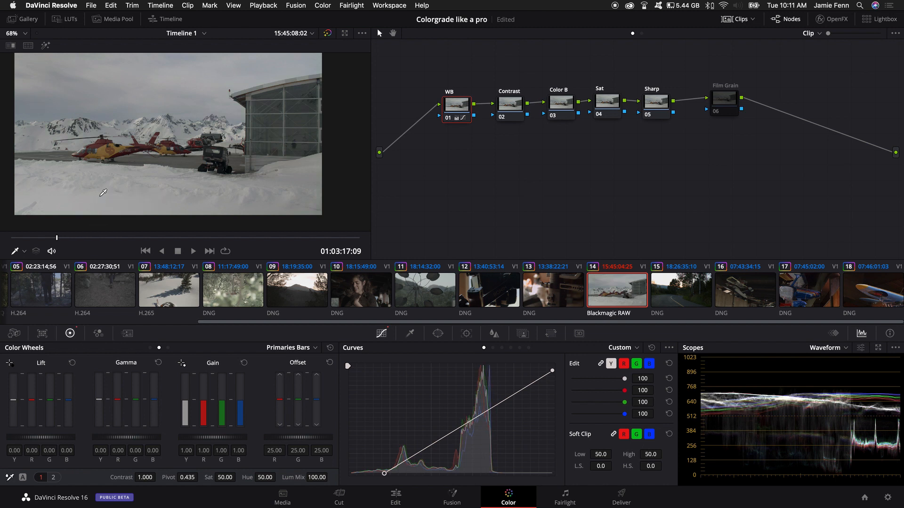
Step: Shape a gentle S-curve on clip 14's Contrast node by lowering the shadows and raising the highlights
{"action": "left_click", "coordinate": [517, 107]}
{"action": "left_click_drag", "start_coordinate": [392, 452], "coordinate": [405, 457]}
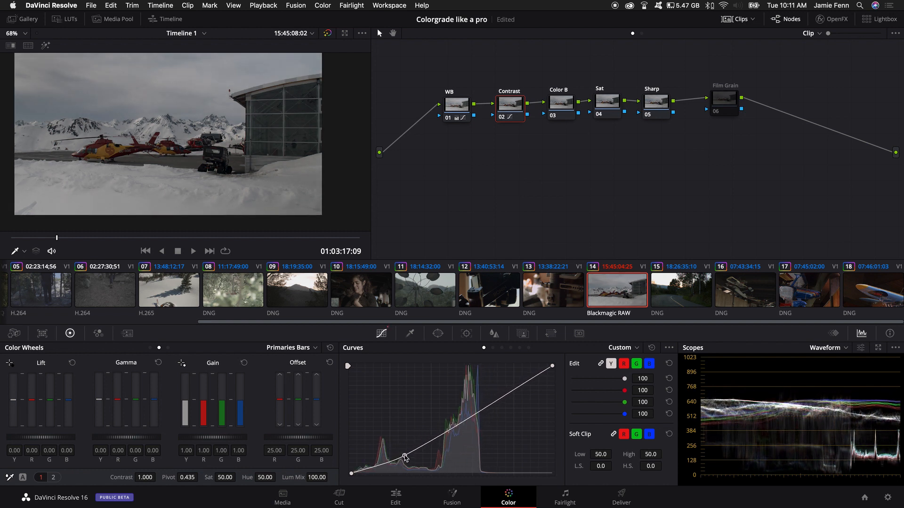
{"action": "left_click_drag", "start_coordinate": [489, 411], "coordinate": [496, 392]}
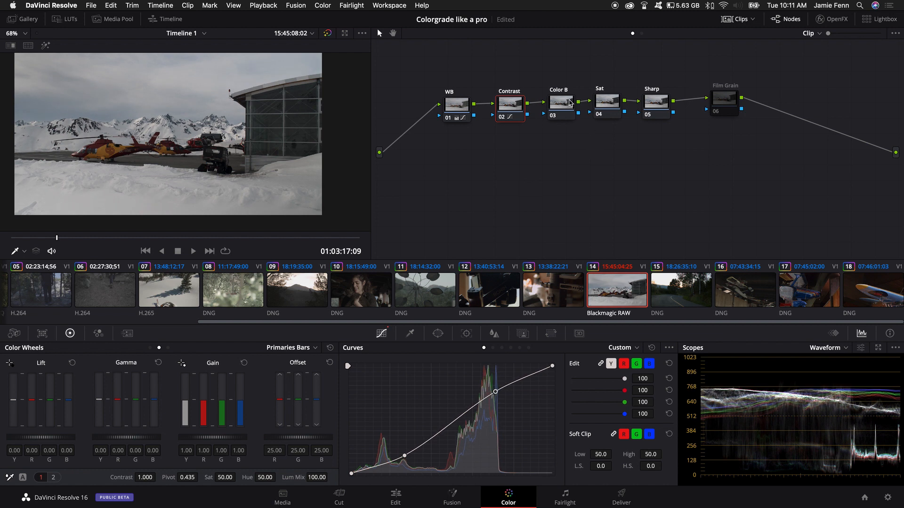
Step: Select clip 14's Color B node and check the colour balance in the Parade scope
{"action": "left_click", "coordinate": [569, 103]}
{"action": "left_click", "coordinate": [837, 348]}
{"action": "left_click", "coordinate": [834, 364]}
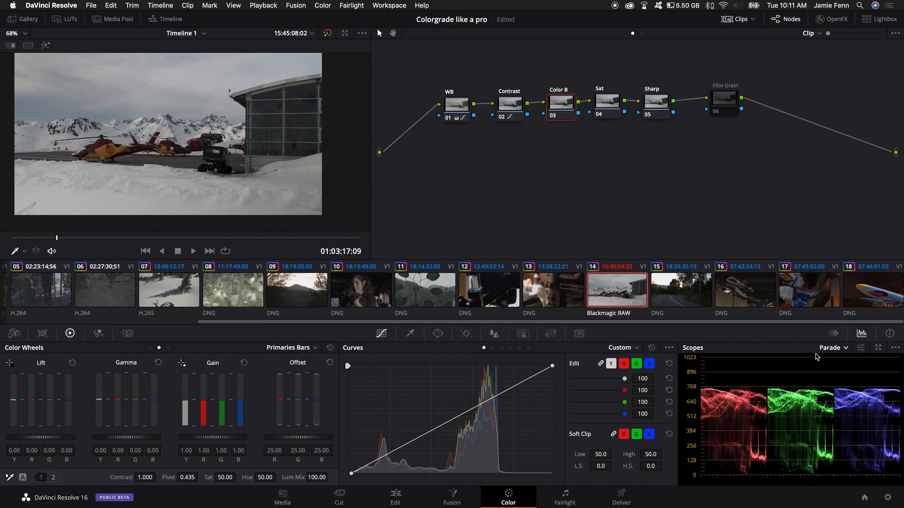
Step: Display the Vectorscope and set the saturation on clip 14's Sat node to 70
{"action": "left_click", "coordinate": [837, 348]}
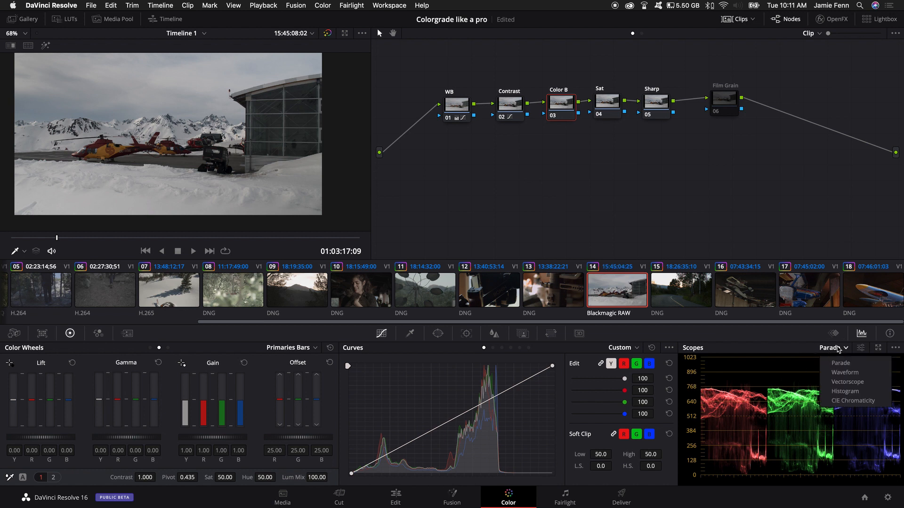
{"action": "left_click", "coordinate": [838, 385]}
{"action": "left_click", "coordinate": [597, 97]}
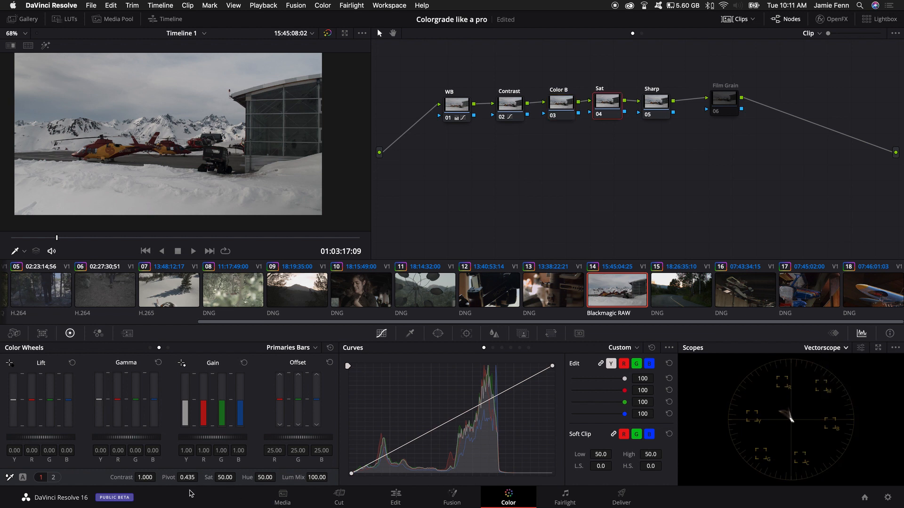
{"action": "left_click_drag", "start_coordinate": [226, 479], "coordinate": [405, 492]}
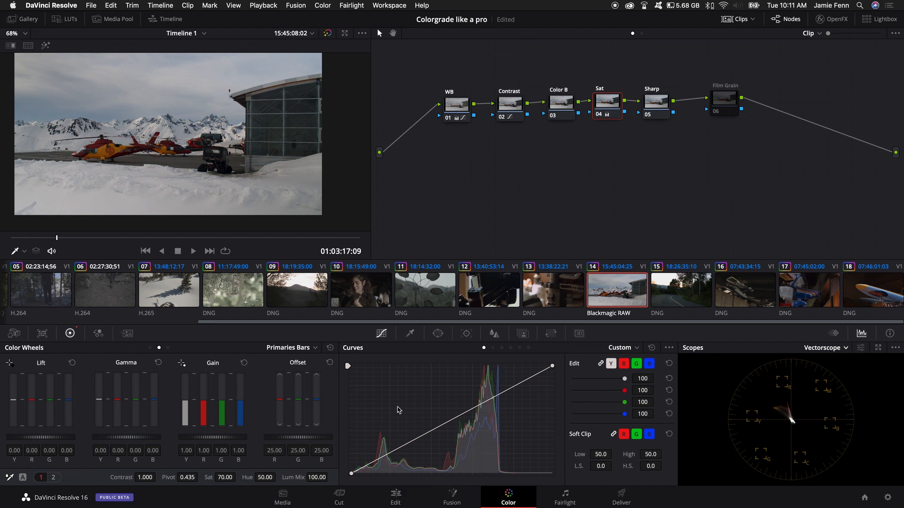
Step: Play clip 14 and skip ahead to review the grade on the flying helicopter section
{"action": "key", "text": "space"}
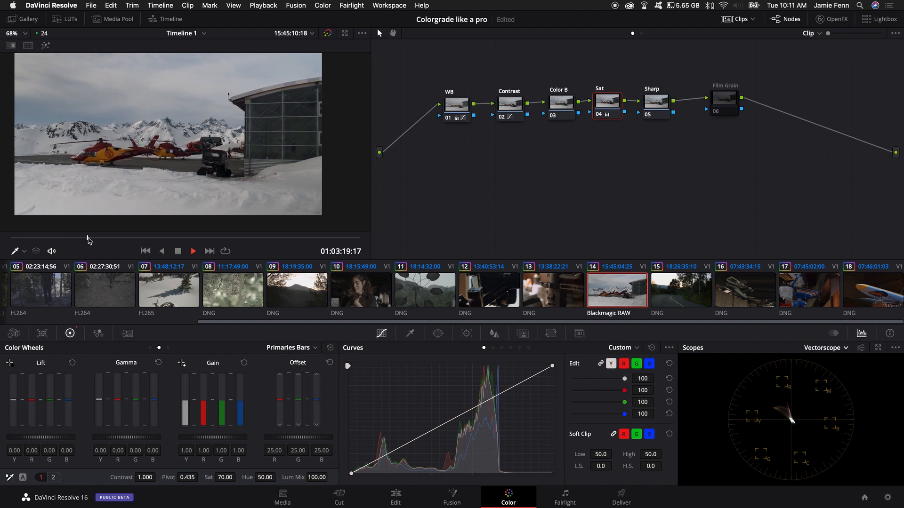
{"action": "left_click_drag", "start_coordinate": [79, 241], "coordinate": [232, 239]}
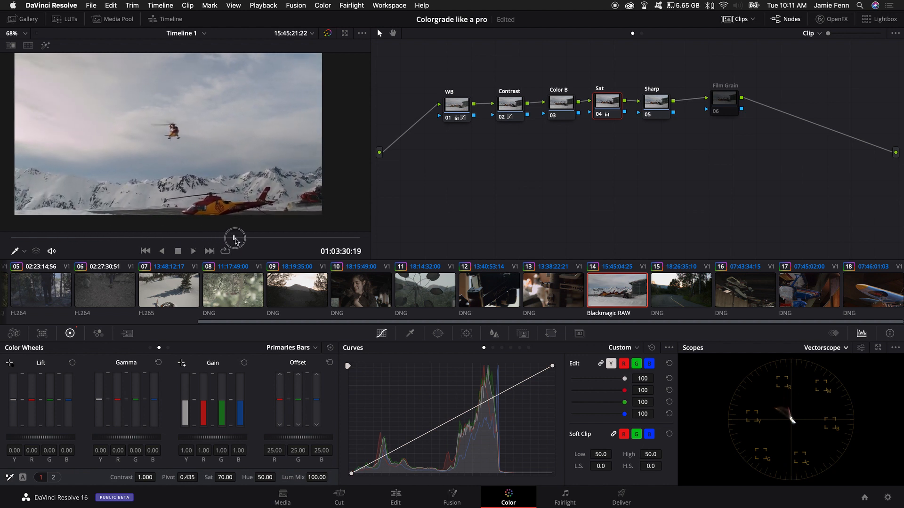
{"action": "key", "text": "space"}
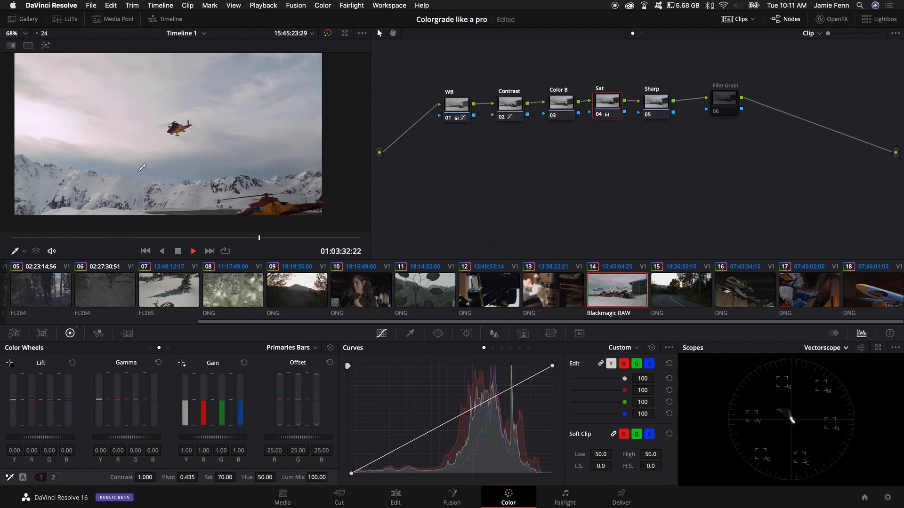
{"action": "key", "text": "space"}
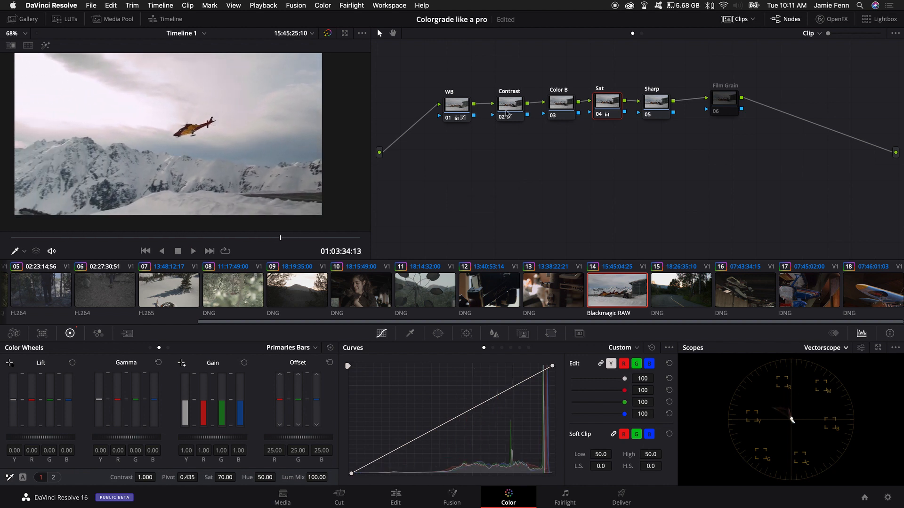
Step: Spread out the WB, Contrast and Color B nodes and add a serial node between Color B and Sat
{"action": "left_click_drag", "start_coordinate": [456, 109], "coordinate": [444, 107]}
{"action": "left_click_drag", "start_coordinate": [510, 105], "coordinate": [500, 104]}
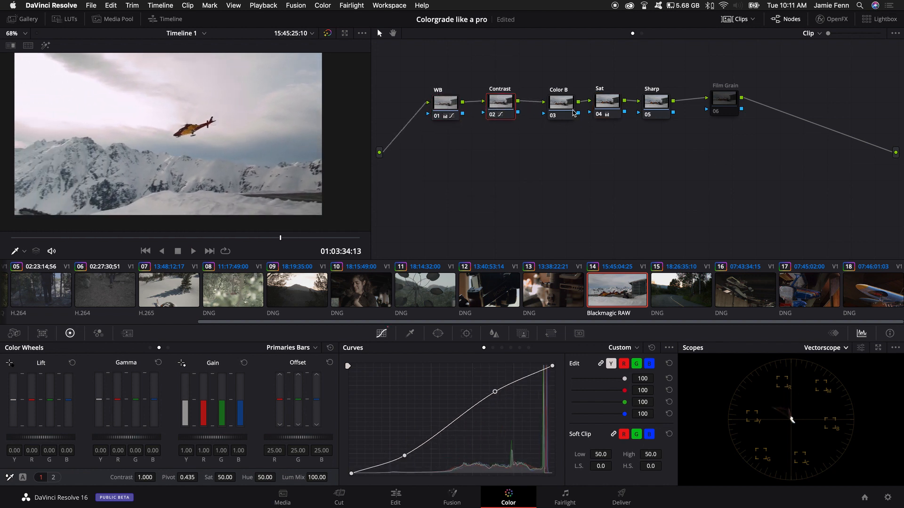
{"action": "left_click_drag", "start_coordinate": [564, 110], "coordinate": [550, 108]}
{"action": "key", "text": "alt+s"}
{"action": "left_click_drag", "start_coordinate": [588, 138], "coordinate": [569, 99]}
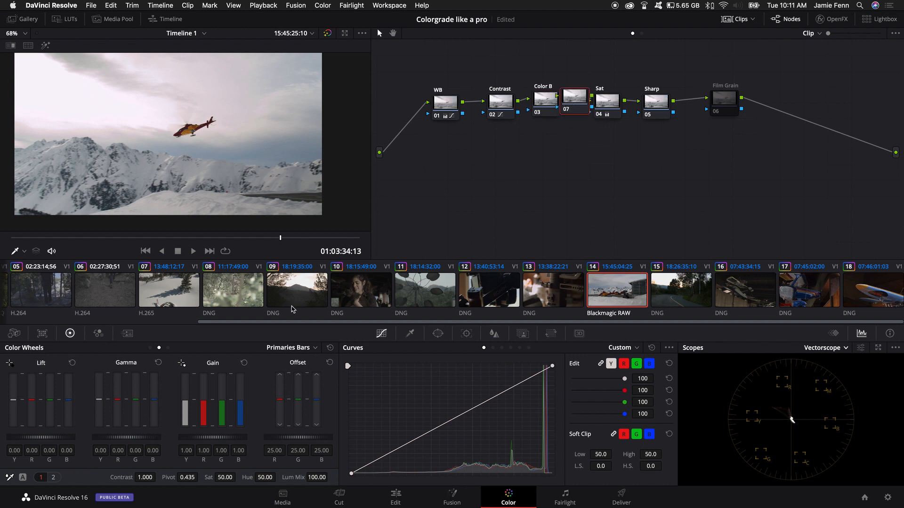
Step: Shift the first three nodes away from the new node and set the new node's Shadows to 31
{"action": "left_click", "coordinate": [53, 478]}
{"action": "left_click_drag", "start_coordinate": [559, 61], "coordinate": [427, 142]}
{"action": "left_click_drag", "start_coordinate": [541, 96], "coordinate": [527, 96]}
{"action": "left_click", "coordinate": [541, 65]}
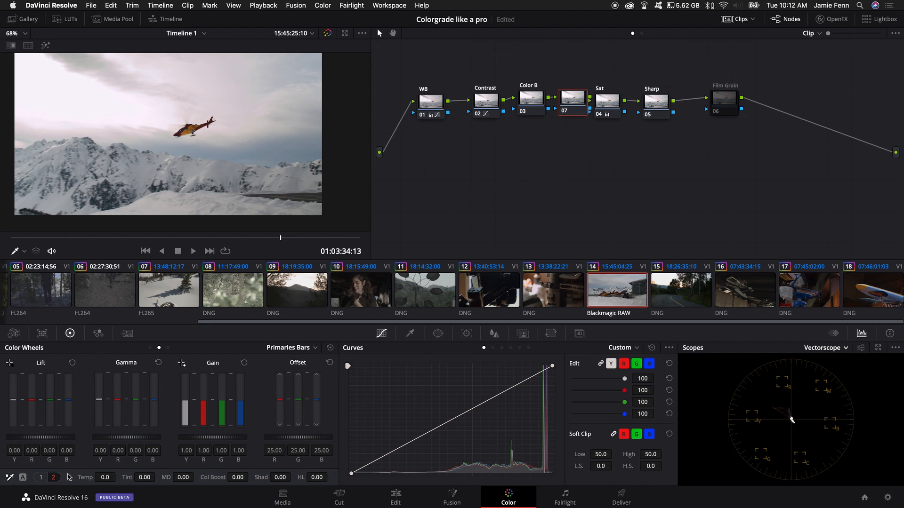
{"action": "left_click_drag", "start_coordinate": [279, 478], "coordinate": [672, 482]}
Step: Review clip 14 in full screen from near its start and return to the grading view
{"action": "left_click", "coordinate": [77, 238]}
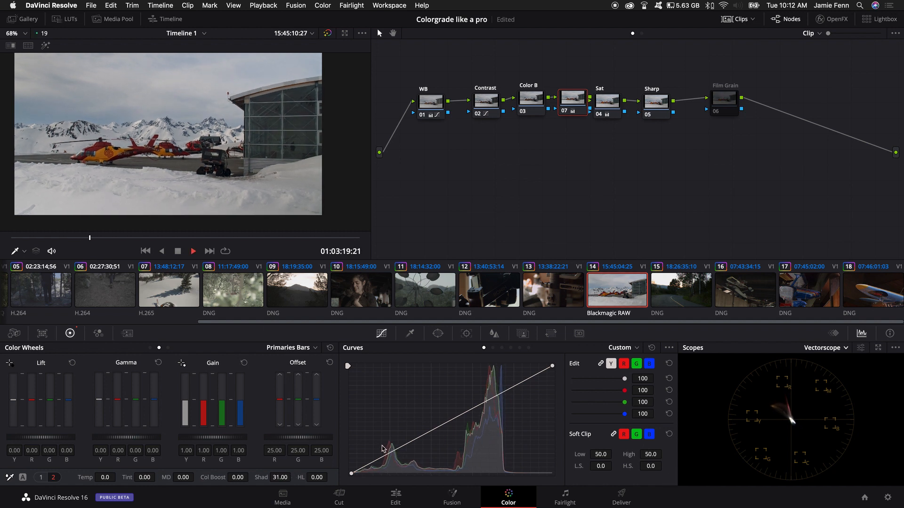
{"action": "key", "text": "space"}
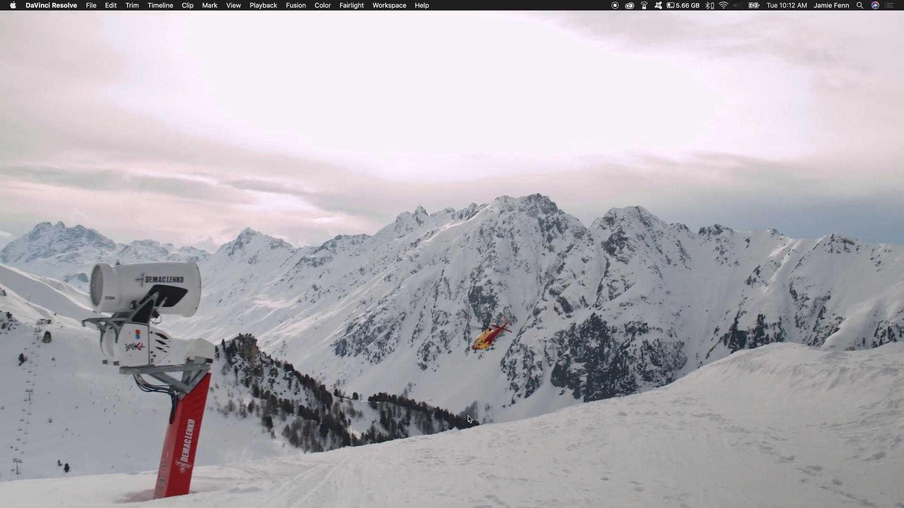
{"action": "key", "text": "Escape"}
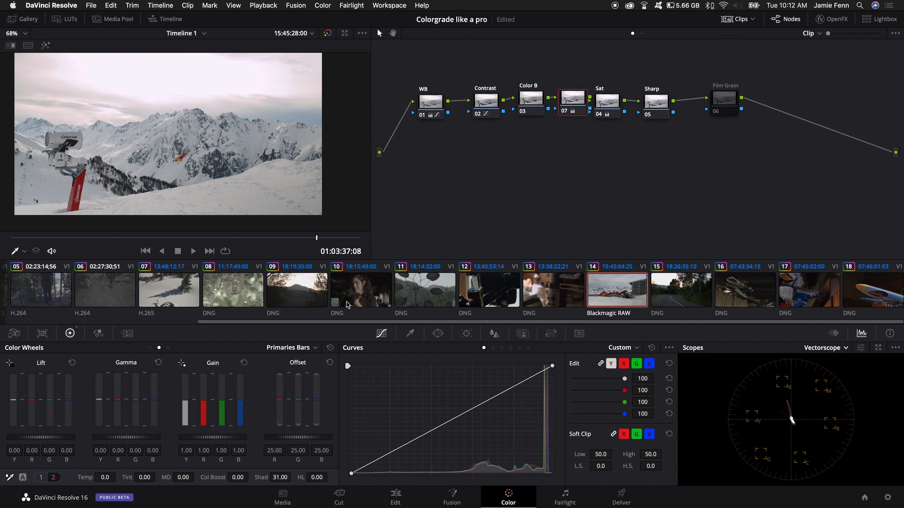
Step: Switch to the timeline-level node graph and apply the Stuntin 3D LUT to node 01
{"action": "scroll", "coordinate": [351, 291], "scroll_direction": "left", "scroll_amount": 5}
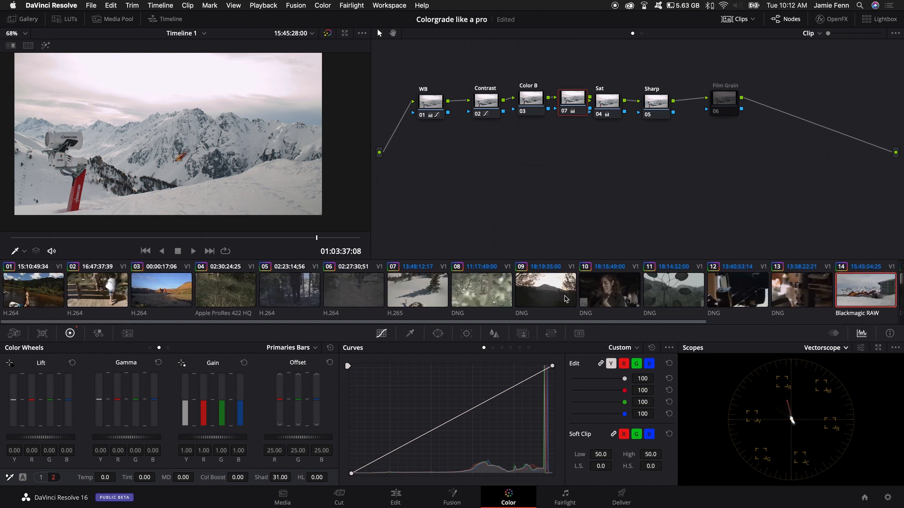
{"action": "scroll", "coordinate": [481, 296], "scroll_direction": "right", "scroll_amount": 5}
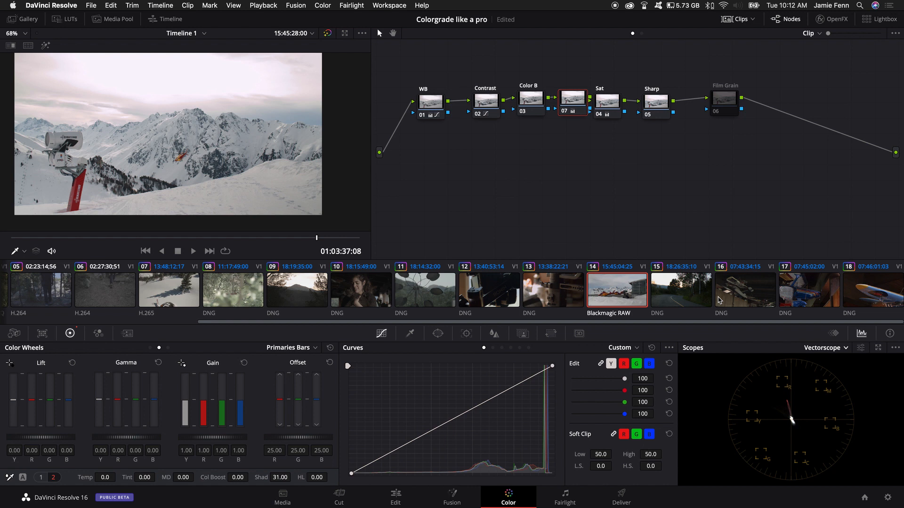
{"action": "left_click", "coordinate": [641, 34]}
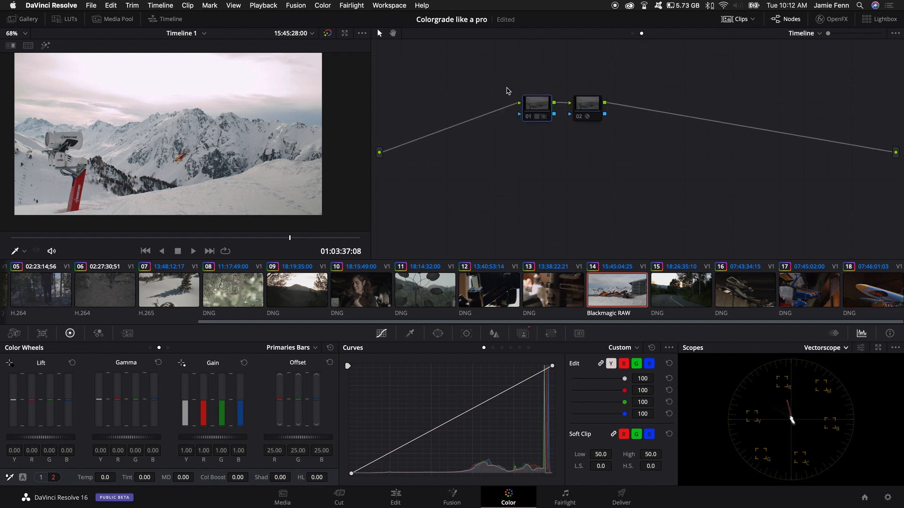
{"action": "right_click", "coordinate": [537, 107]}
{"action": "mouse_move", "coordinate": [586, 200]}
{"action": "mouse_move", "coordinate": [658, 227]}
{"action": "mouse_move", "coordinate": [742, 371]}
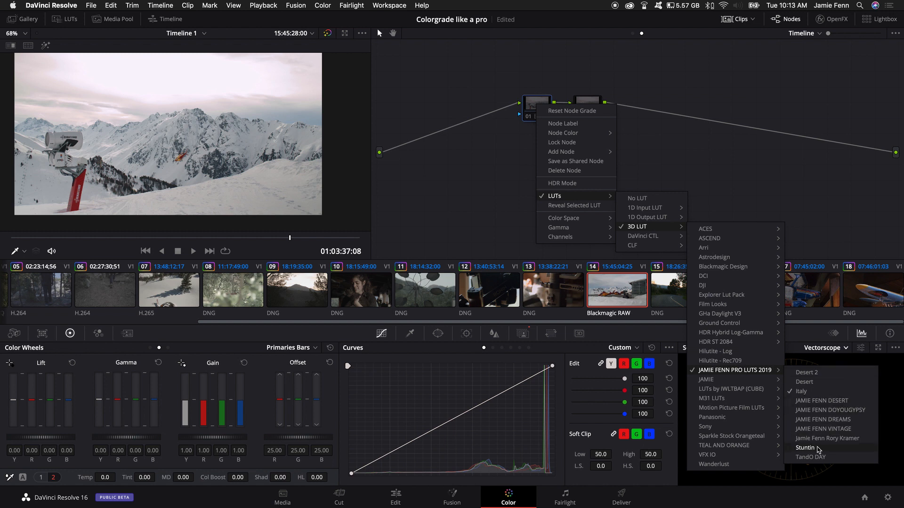
{"action": "left_click", "coordinate": [821, 430]}
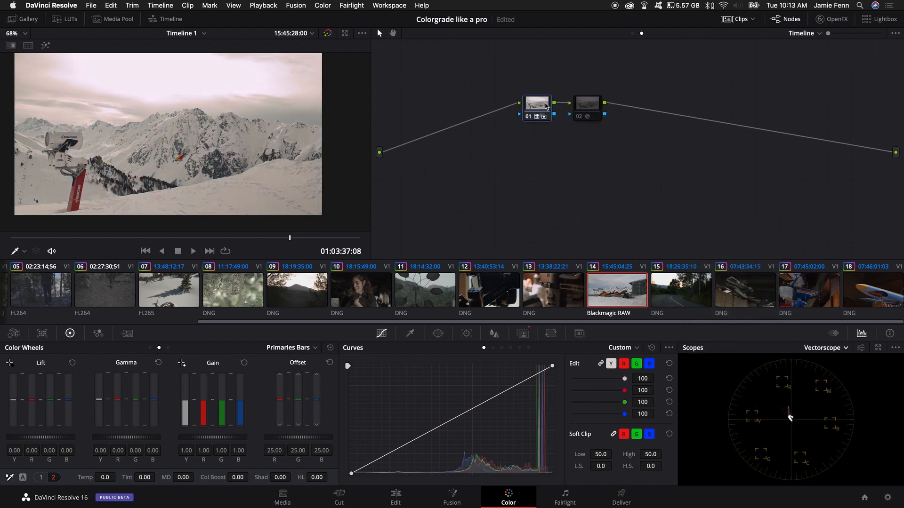
Step: Go to clip 01 and toggle timeline node 01 off and on to compare the LUT's effect
{"action": "scroll", "coordinate": [231, 296], "scroll_direction": "left", "scroll_amount": 5}
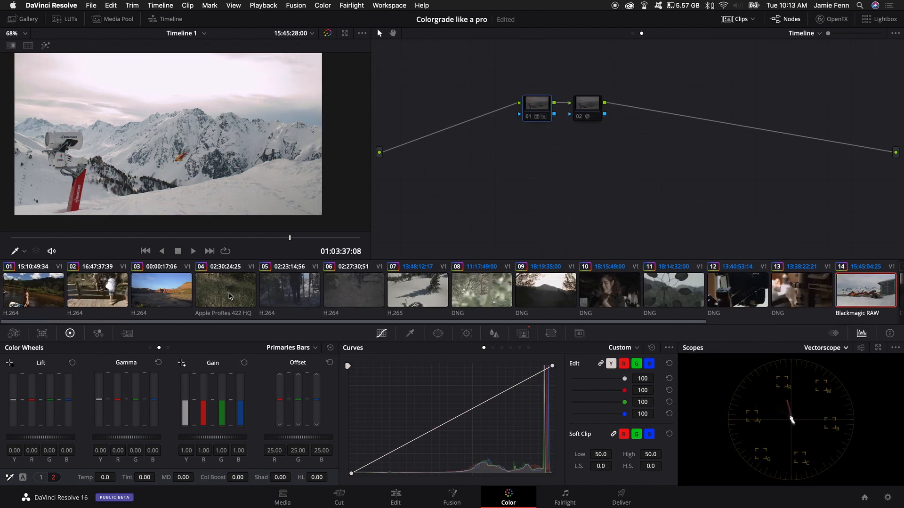
{"action": "left_click", "coordinate": [53, 298]}
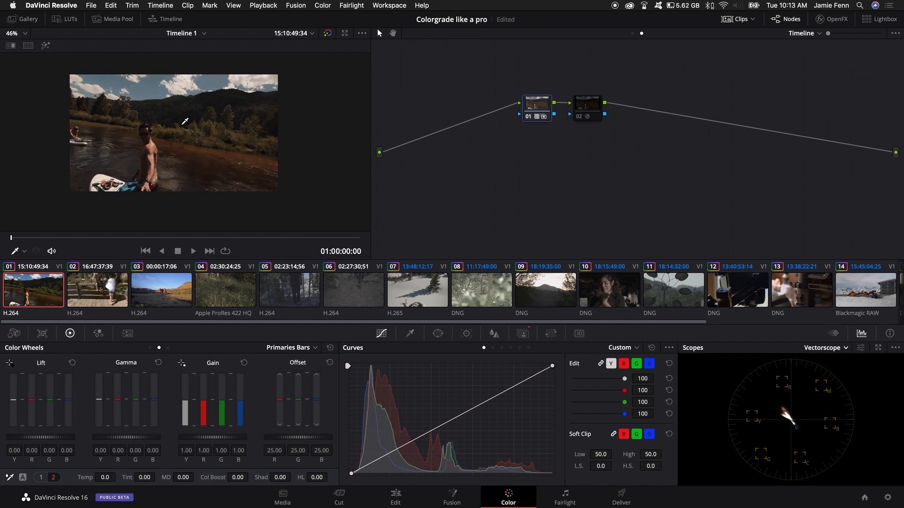
{"action": "key", "text": "super+d"}
{"action": "key", "text": "super+d"}
{"action": "key", "text": "super+d"}
Step: Replace the LUT on timeline node 01 with the TandO DAY 3D LUT
{"action": "right_click", "coordinate": [540, 100]}
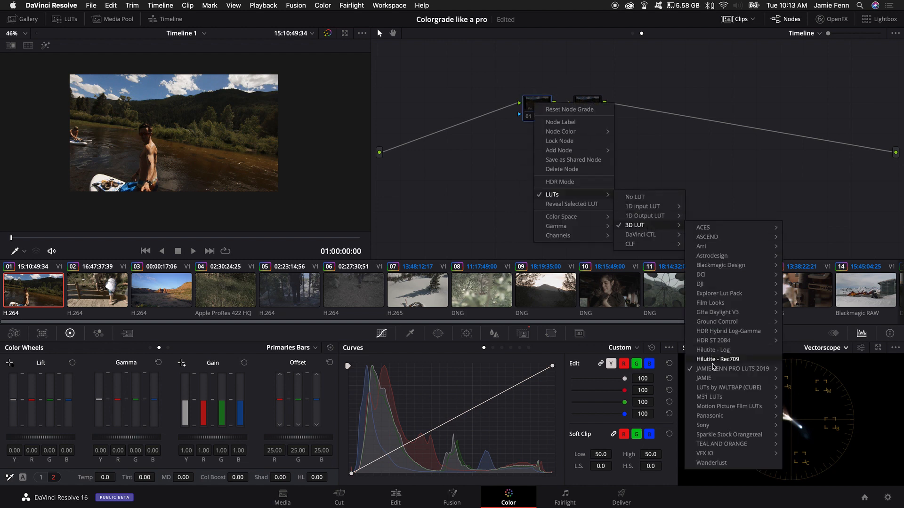
{"action": "mouse_move", "coordinate": [714, 367]}
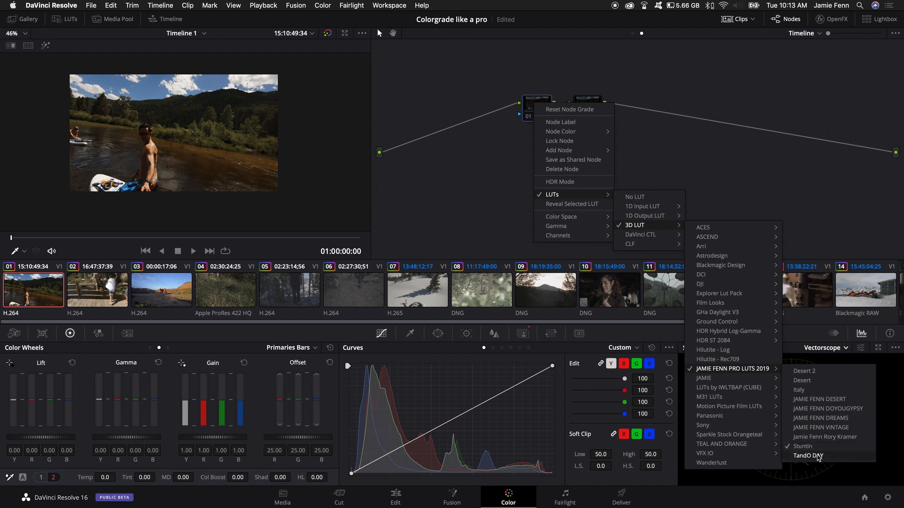
{"action": "left_click", "coordinate": [817, 459]}
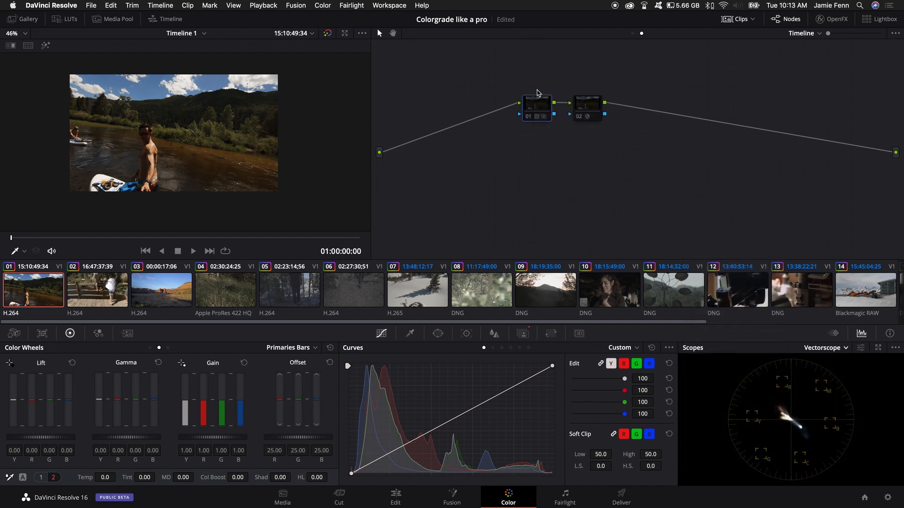
Step: Play clip 01, scrub ahead to clip 07, and compare the footage with timeline node 01 bypassed
{"action": "key", "text": "space"}
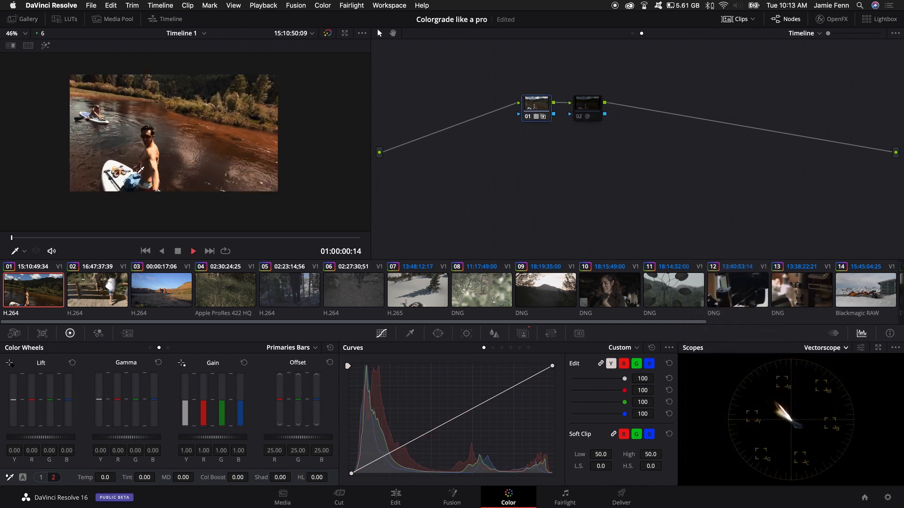
{"action": "left_click_drag", "start_coordinate": [13, 239], "coordinate": [89, 238]}
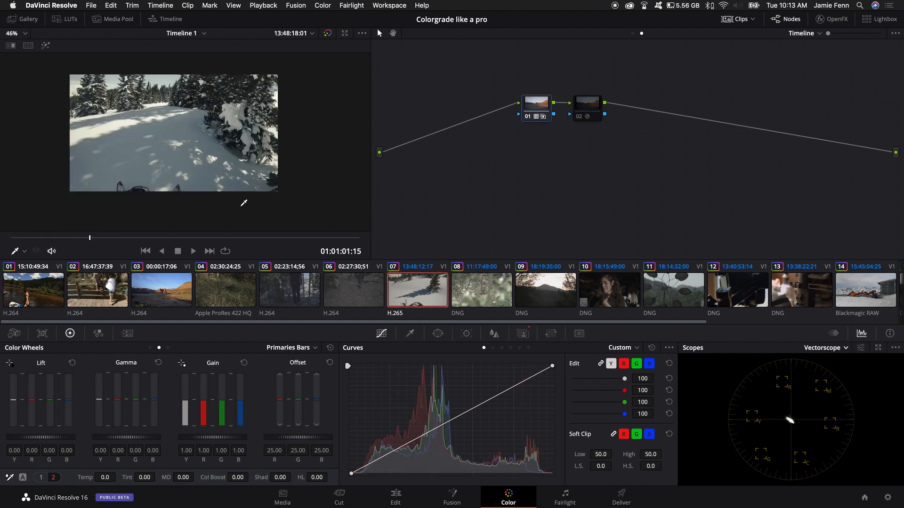
{"action": "key", "text": "ctrl+d"}
{"action": "key", "text": "space"}
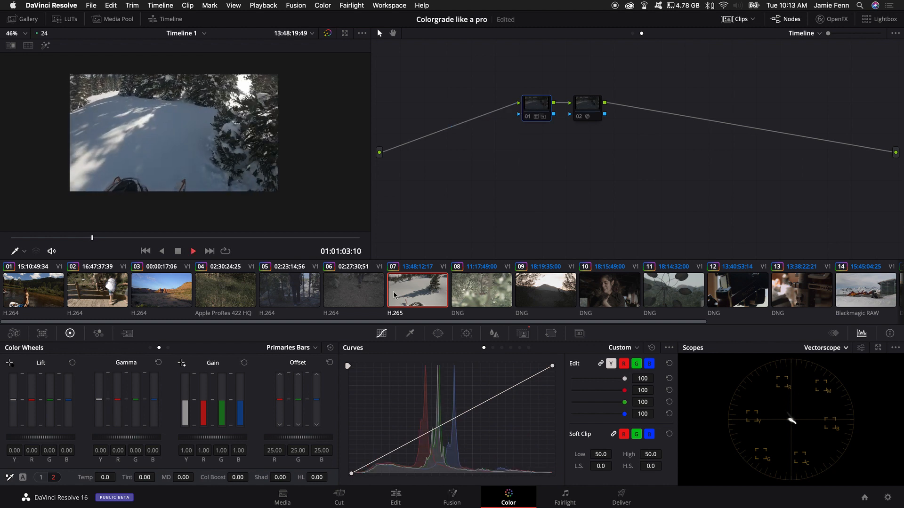
Step: Open clip 10's clip-level node graph and shift the WB through Sharp nodes away from Film Grain
{"action": "left_click", "coordinate": [625, 289]}
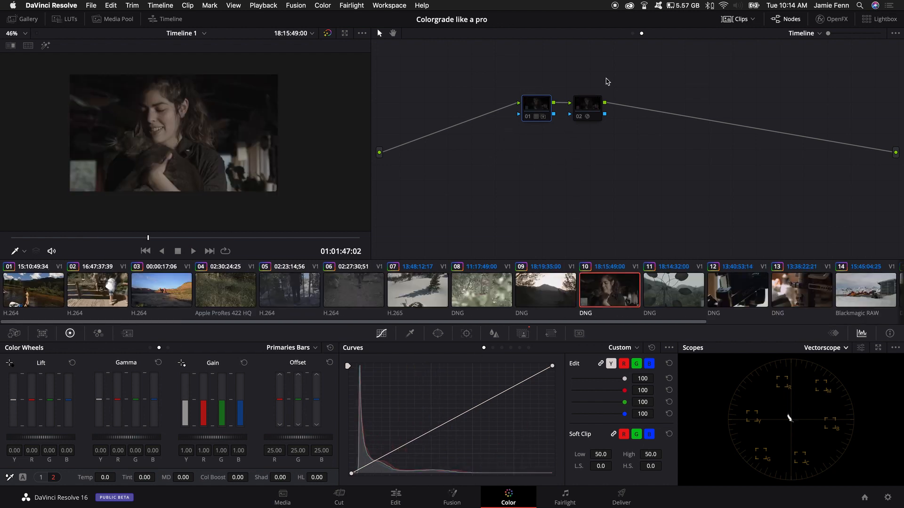
{"action": "left_click", "coordinate": [632, 33]}
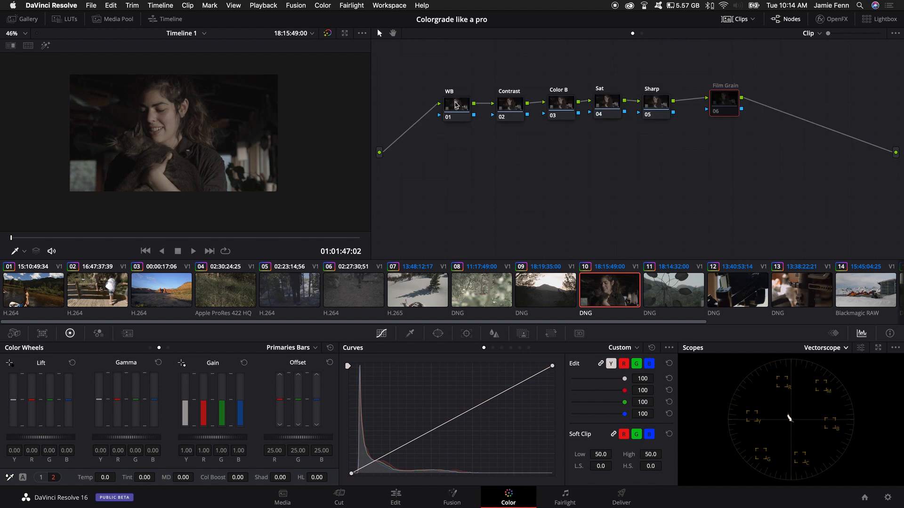
{"action": "left_click_drag", "start_coordinate": [666, 76], "coordinate": [427, 149]}
{"action": "left_click_drag", "start_coordinate": [562, 106], "coordinate": [508, 100]}
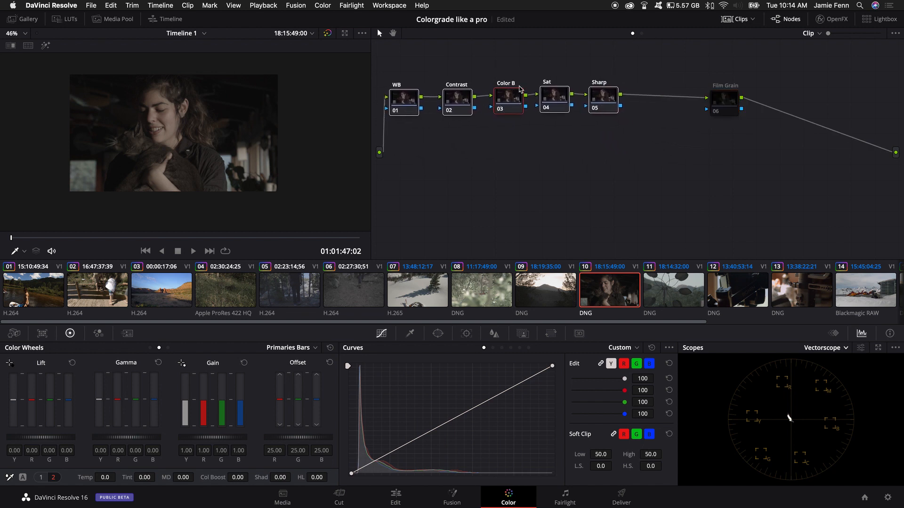
Step: Add a serial node after Sharp in clip 10's graph and auto-balance its color
{"action": "left_click", "coordinate": [607, 97]}
{"action": "key", "text": "alt+s"}
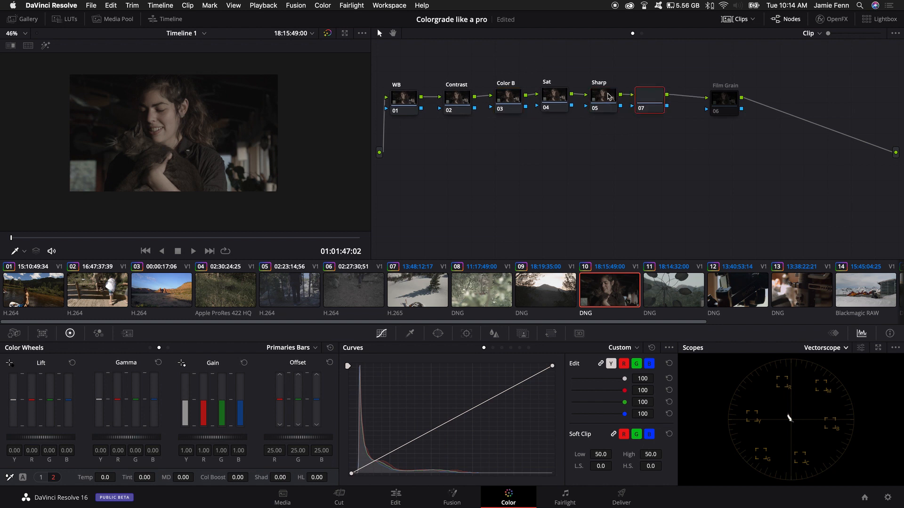
{"action": "left_click", "coordinate": [21, 479]}
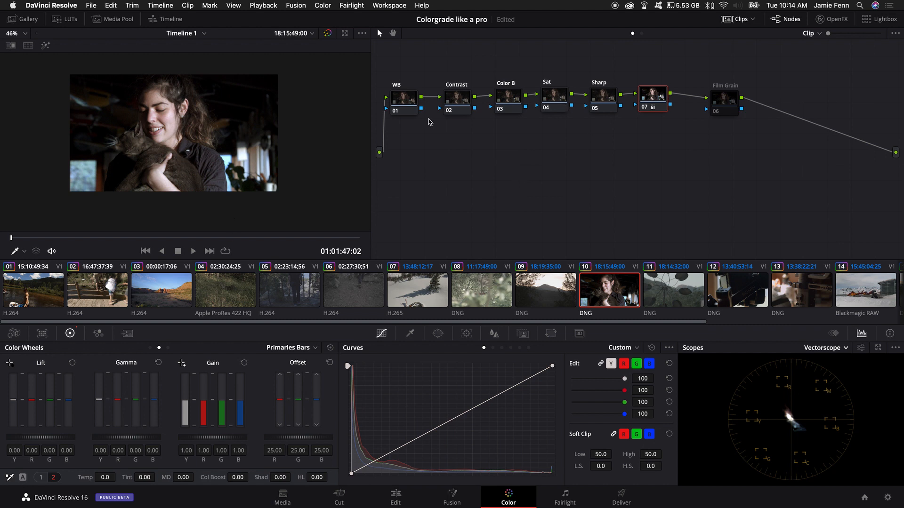
Step: Set the scope to Parade and move timeline-level node 01 farther away from node 02
{"action": "left_click", "coordinate": [828, 348]}
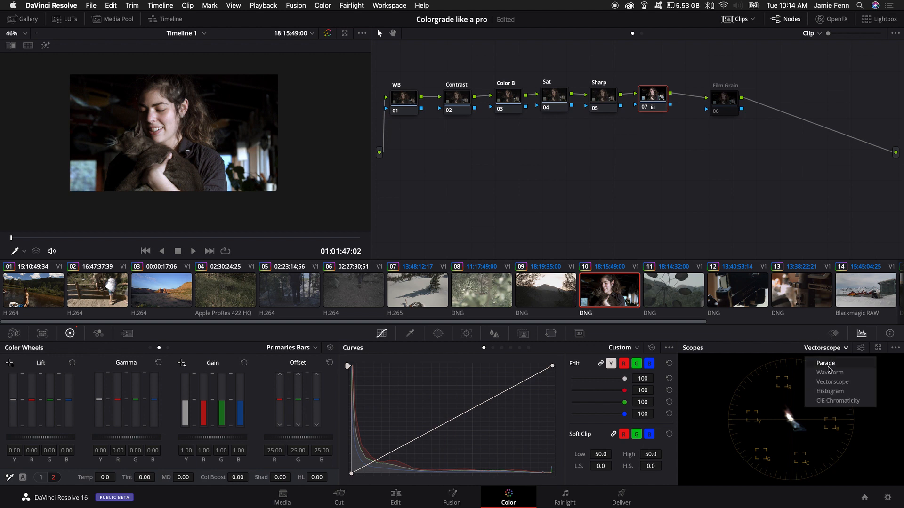
{"action": "left_click", "coordinate": [830, 370]}
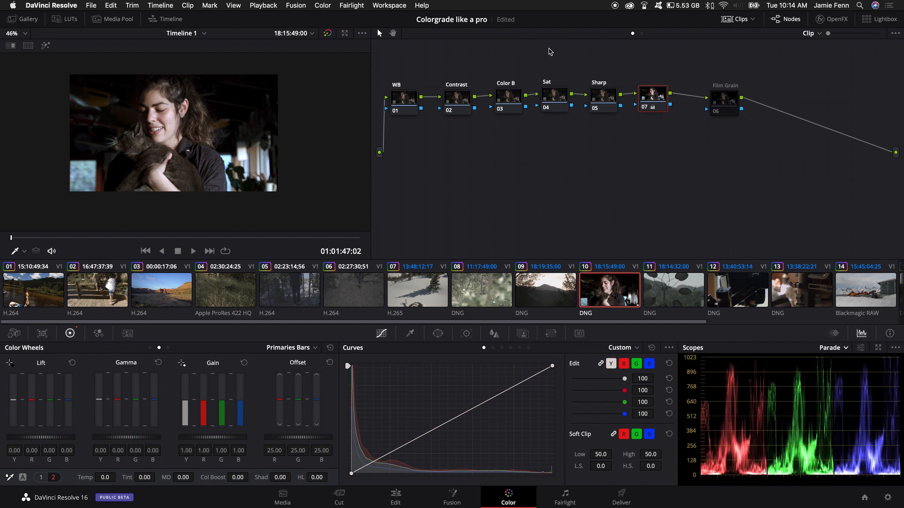
{"action": "left_click", "coordinate": [642, 33]}
{"action": "left_click_drag", "start_coordinate": [545, 110], "coordinate": [483, 113]}
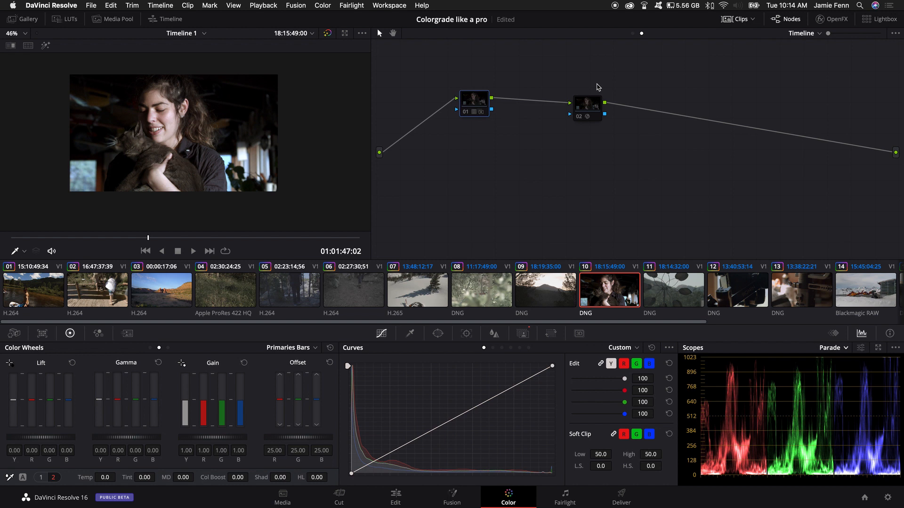
{"action": "left_click", "coordinate": [632, 34]}
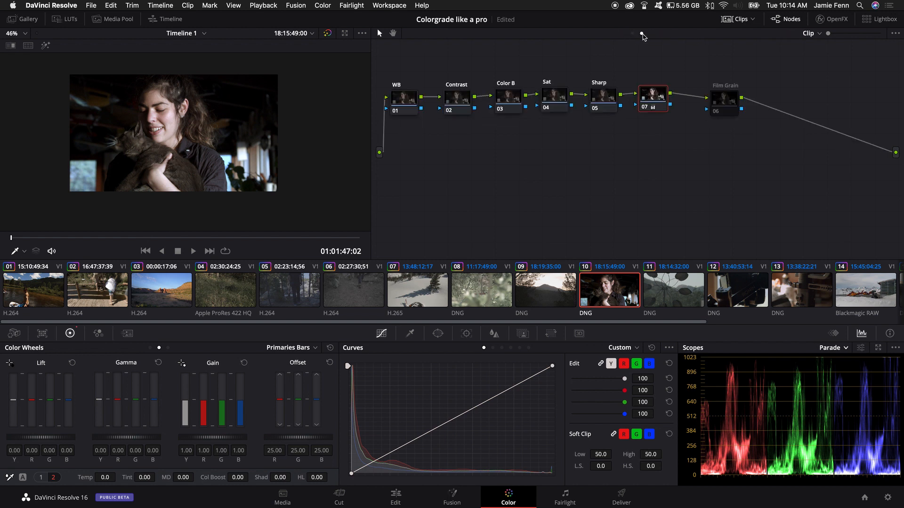
{"action": "left_click", "coordinate": [641, 34]}
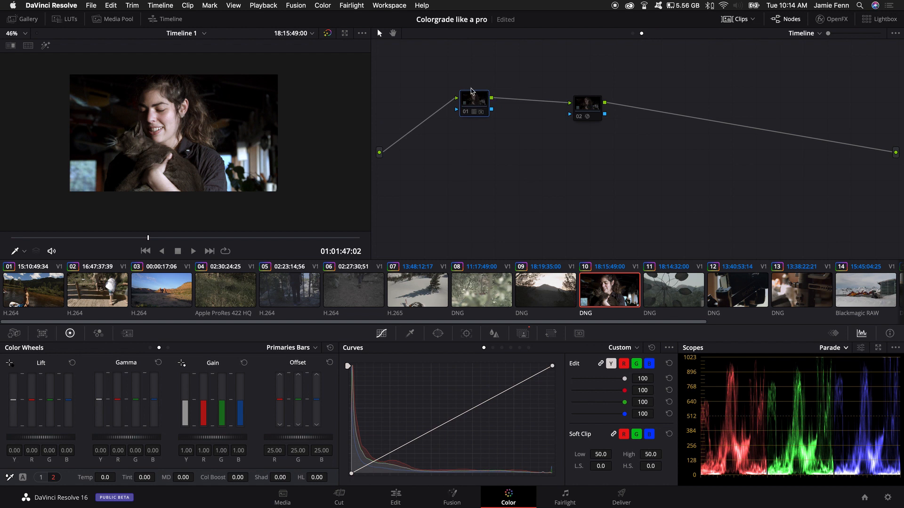
Step: Apply the Stuntin 3D LUT to timeline node 01 and toggle the node to compare it on clip 10
{"action": "scroll", "coordinate": [114, 187], "scroll_direction": "up", "scroll_amount": 2}
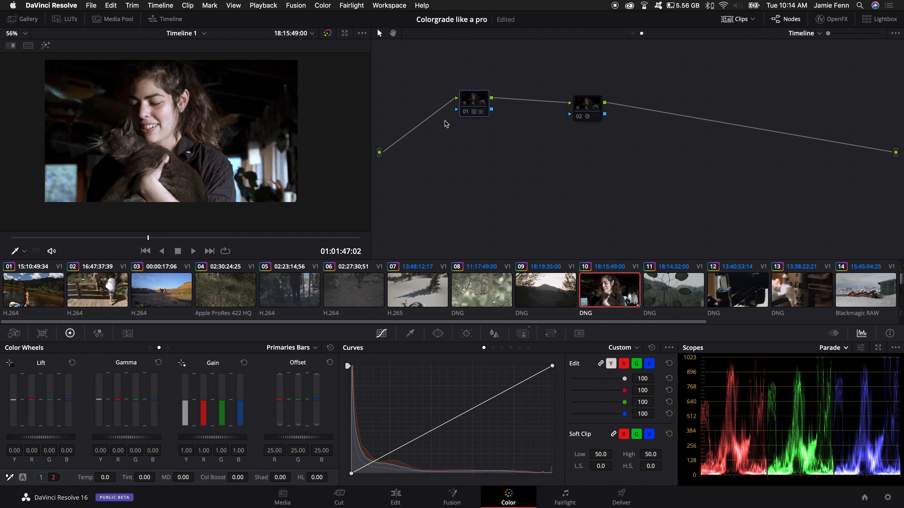
{"action": "right_click", "coordinate": [474, 100]}
{"action": "mouse_move", "coordinate": [513, 191]}
{"action": "mouse_move", "coordinate": [588, 222]}
{"action": "mouse_move", "coordinate": [671, 357]}
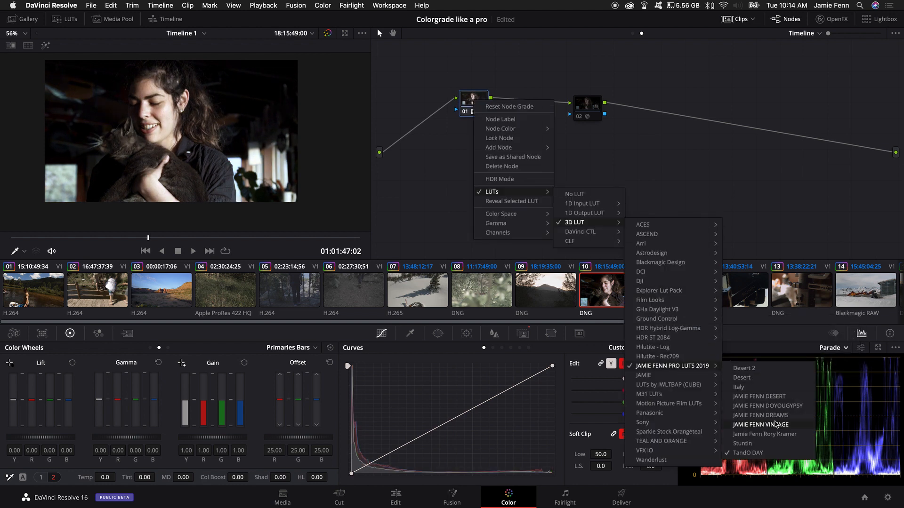
{"action": "left_click", "coordinate": [766, 444]}
{"action": "key", "text": "super+d"}
{"action": "key", "text": "super+d"}
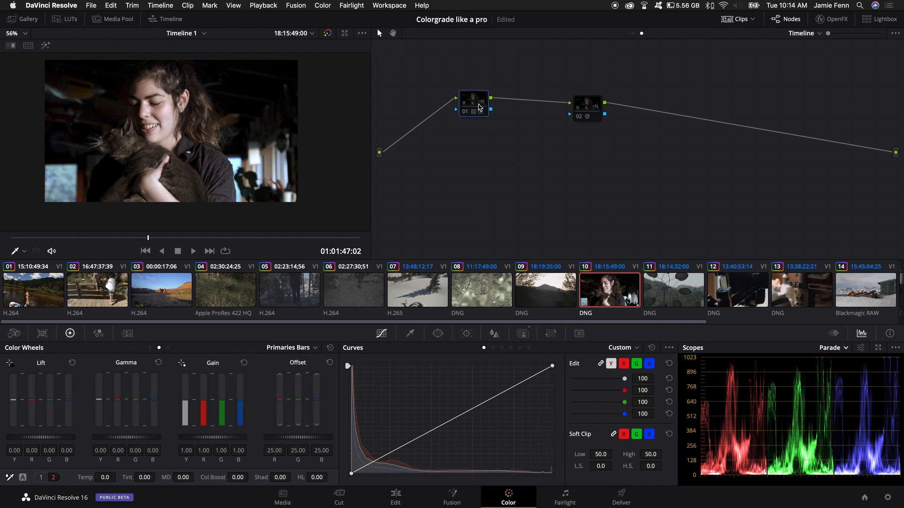
Step: Apply the Italy 3D LUT to timeline node 01 and toggle the node to compare it on clip 10
{"action": "right_click", "coordinate": [472, 99]}
{"action": "mouse_move", "coordinate": [522, 189]}
{"action": "mouse_move", "coordinate": [594, 221]}
{"action": "mouse_move", "coordinate": [671, 363]}
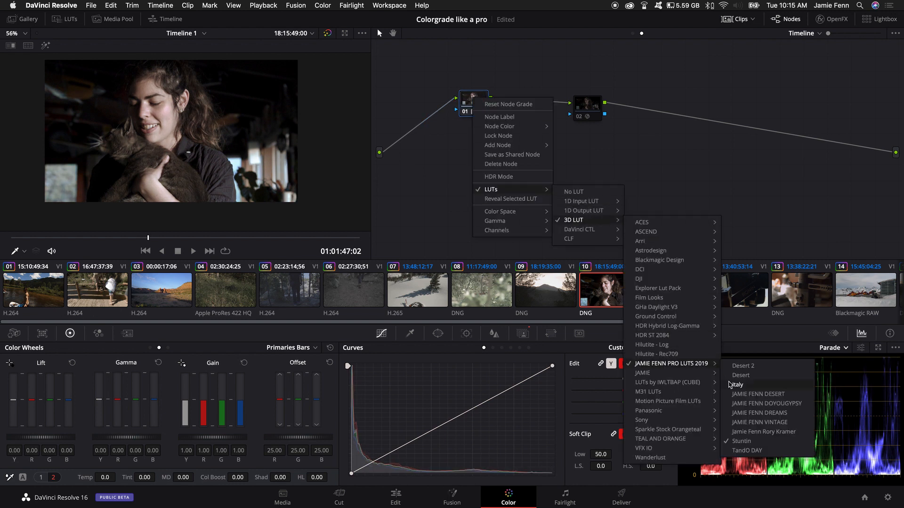
{"action": "left_click", "coordinate": [758, 387]}
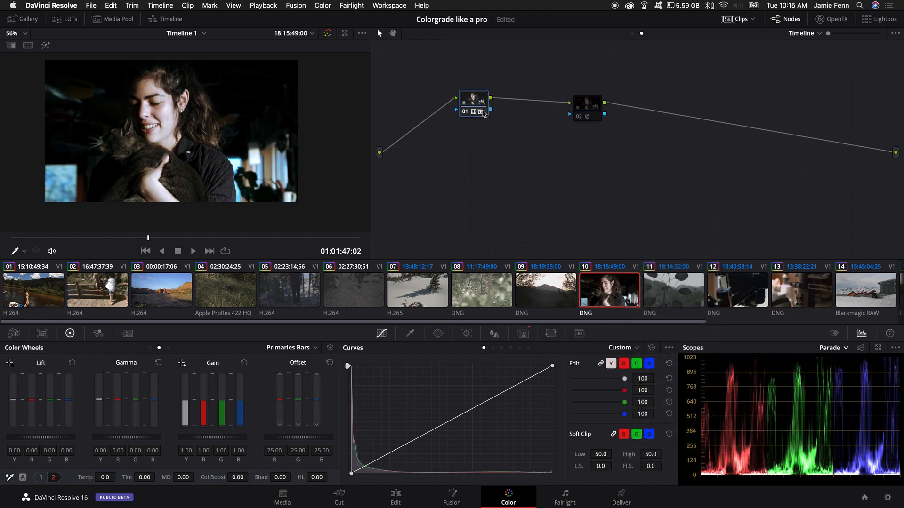
{"action": "key", "text": "super+d"}
{"action": "key", "text": "super+d"}
{"action": "key", "text": "super+d"}
{"action": "key", "text": "super+d"}
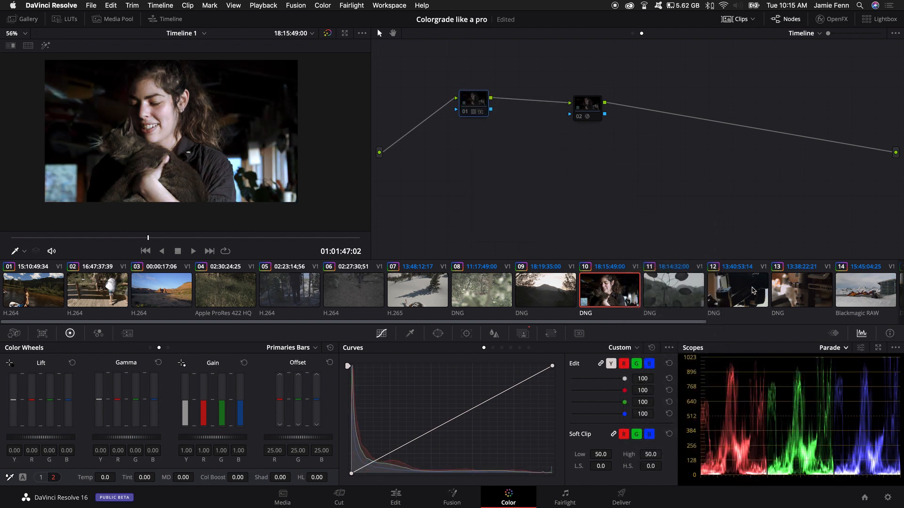
Step: Play the opening of clip 01 and set timeline node 01's key output gain to 0.307
{"action": "key", "text": "Home"}
{"action": "key", "text": "space"}
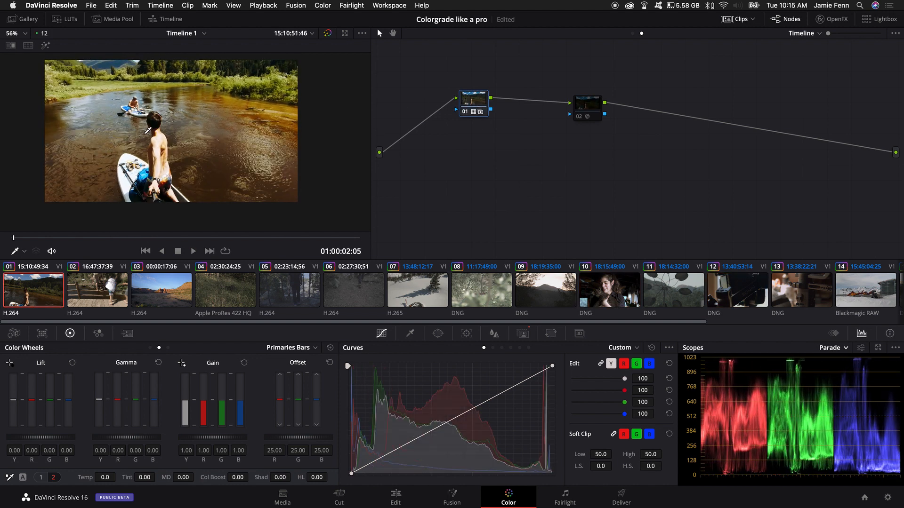
{"action": "key", "text": "space"}
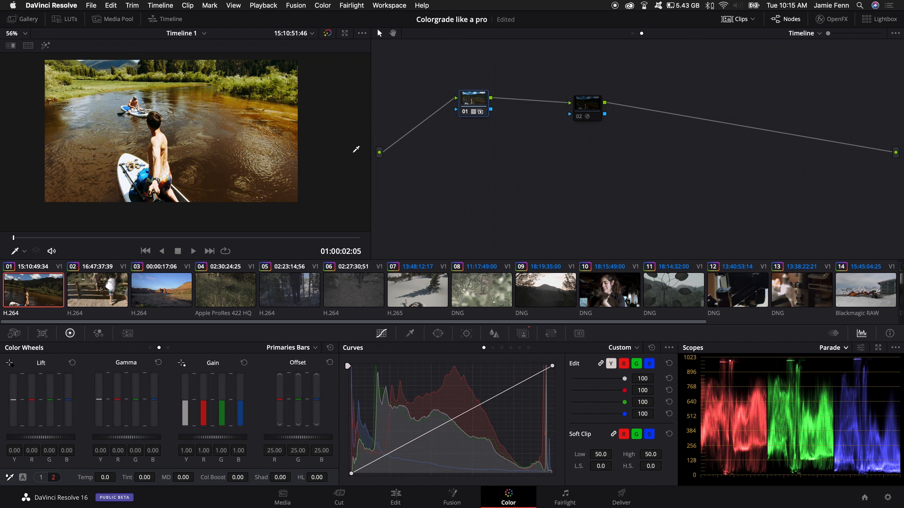
{"action": "left_click", "coordinate": [522, 333]}
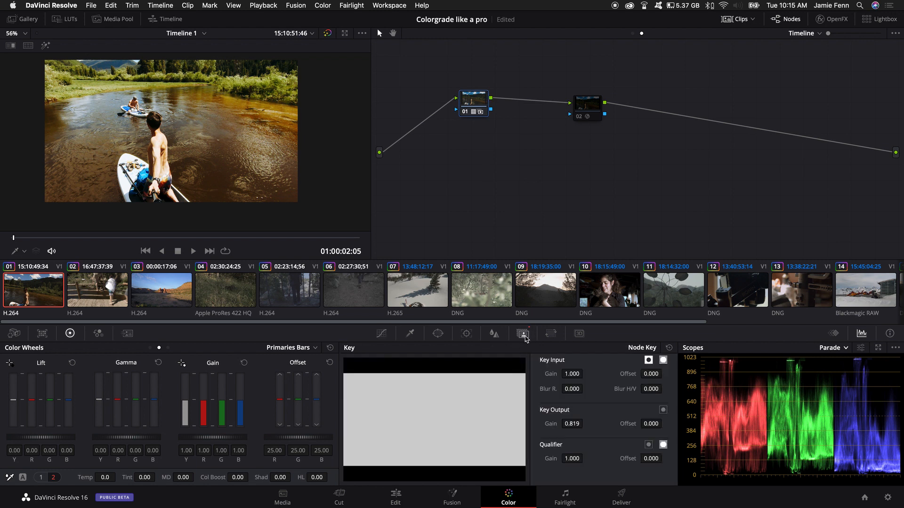
{"action": "left_click_drag", "start_coordinate": [572, 424], "coordinate": [330, 427]}
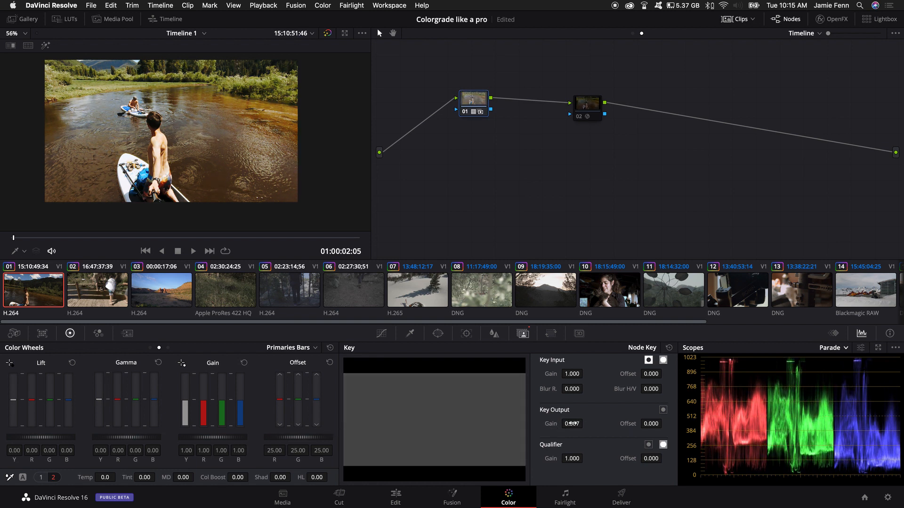
Step: Compare clip 01 with timeline node 01 off and on, and scrub ahead to clip 04
{"action": "key", "text": "super+d"}
{"action": "key", "text": "super+d"}
{"action": "key", "text": "super+d"}
{"action": "key", "text": "super+d"}
{"action": "key", "text": "super+d"}
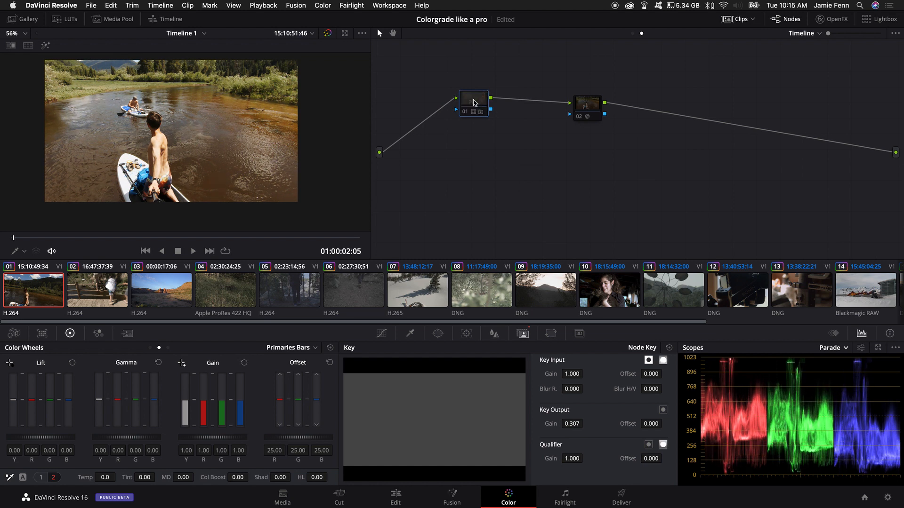
{"action": "left_click_drag", "start_coordinate": [80, 238], "coordinate": [57, 238]}
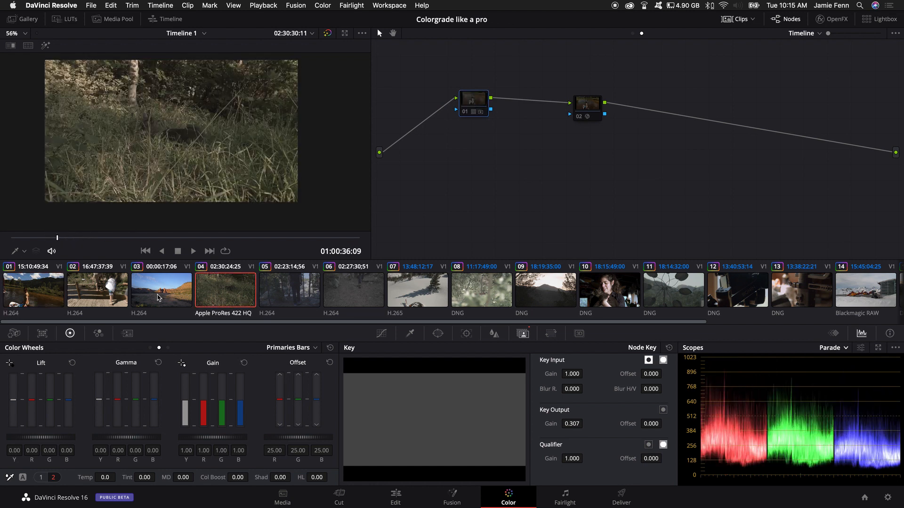
Step: Select clip 03 and reposition timeline nodes 01 and 02 in the node graph
{"action": "left_click", "coordinate": [161, 289]}
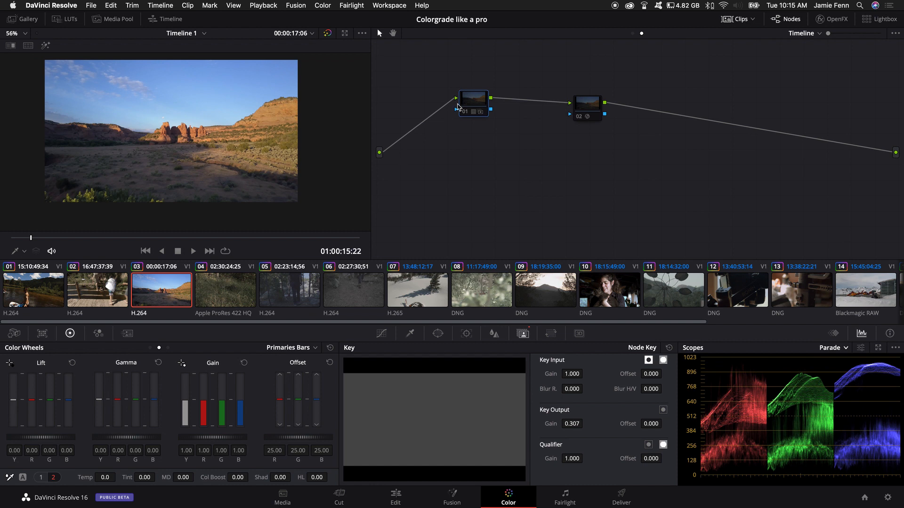
{"action": "left_click_drag", "start_coordinate": [471, 102], "coordinate": [418, 104]}
{"action": "left_click_drag", "start_coordinate": [589, 112], "coordinate": [586, 103]}
{"action": "left_click_drag", "start_coordinate": [420, 109], "coordinate": [447, 99]}
Step: In clip 03's node chain, set contrast to 1.220 on the Contrast node and saturation to 62.40 on the Sat node
{"action": "left_click", "coordinate": [632, 33]}
{"action": "left_click", "coordinate": [449, 124]}
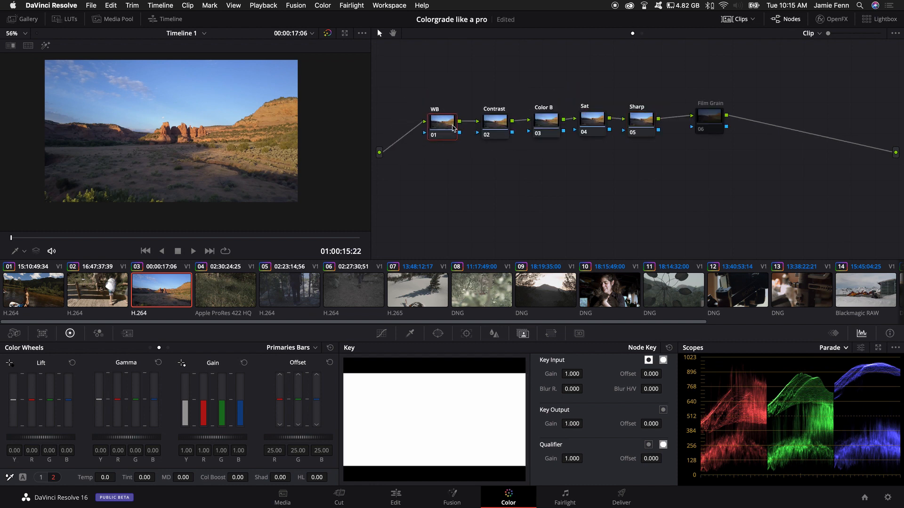
{"action": "left_click", "coordinate": [502, 125]}
{"action": "left_click", "coordinate": [41, 477]}
{"action": "left_click_drag", "start_coordinate": [157, 478], "coordinate": [202, 479]}
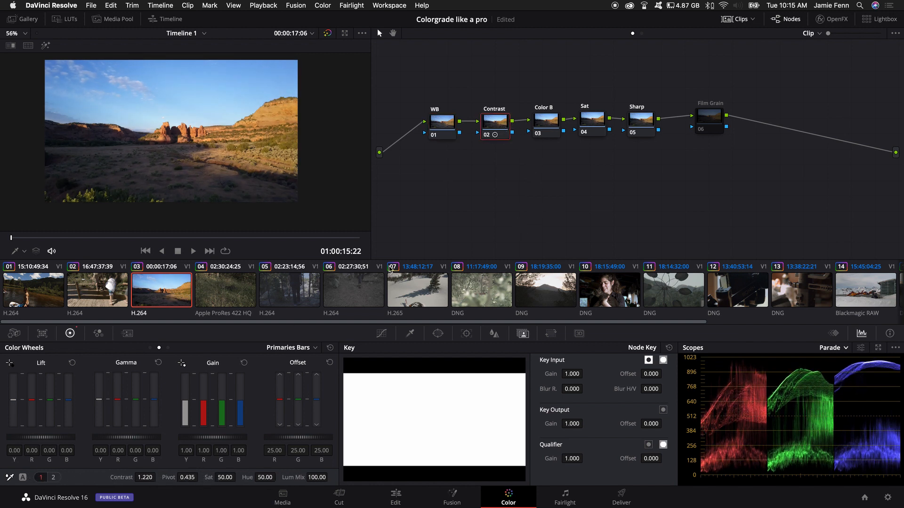
{"action": "left_click", "coordinate": [594, 120]}
{"action": "left_click_drag", "start_coordinate": [187, 478], "coordinate": [229, 478]}
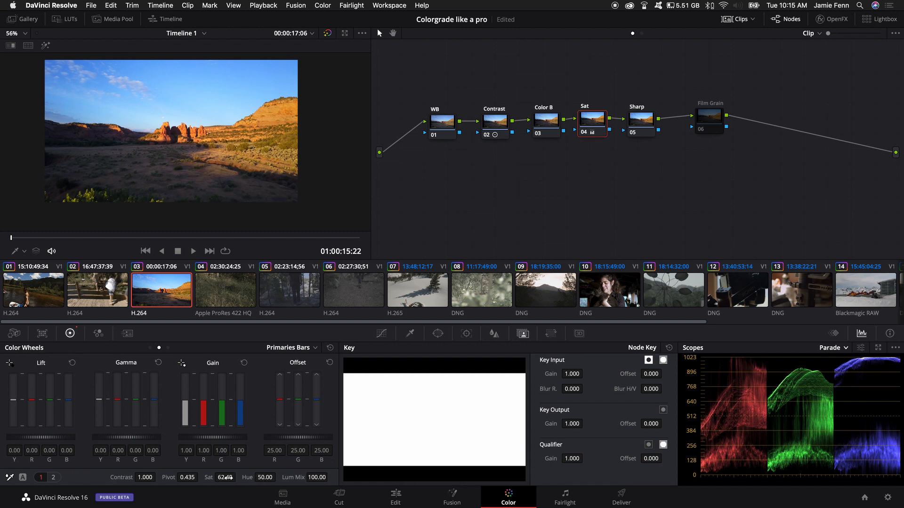
Step: Display the waveform scope and slightly lower the white point of the custom curve on clip 03's WB node
{"action": "left_click", "coordinate": [833, 347]}
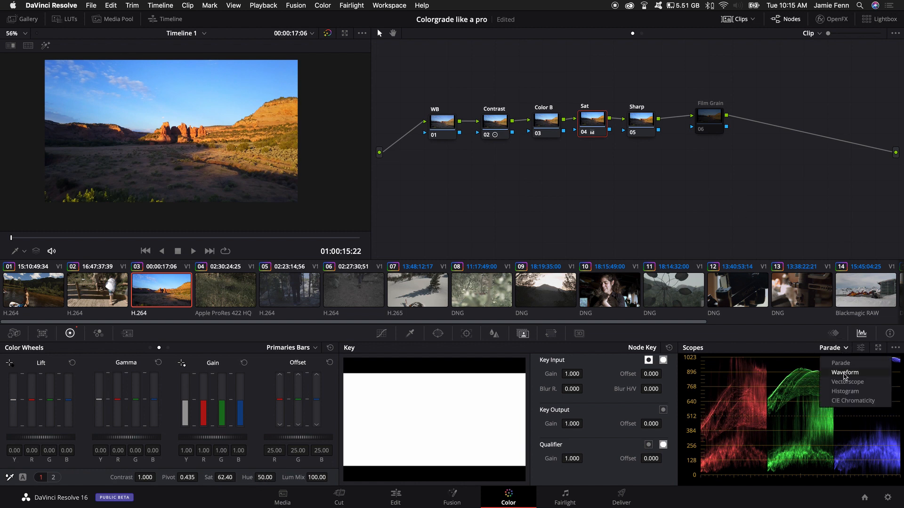
{"action": "left_click", "coordinate": [844, 373]}
{"action": "left_click", "coordinate": [442, 123]}
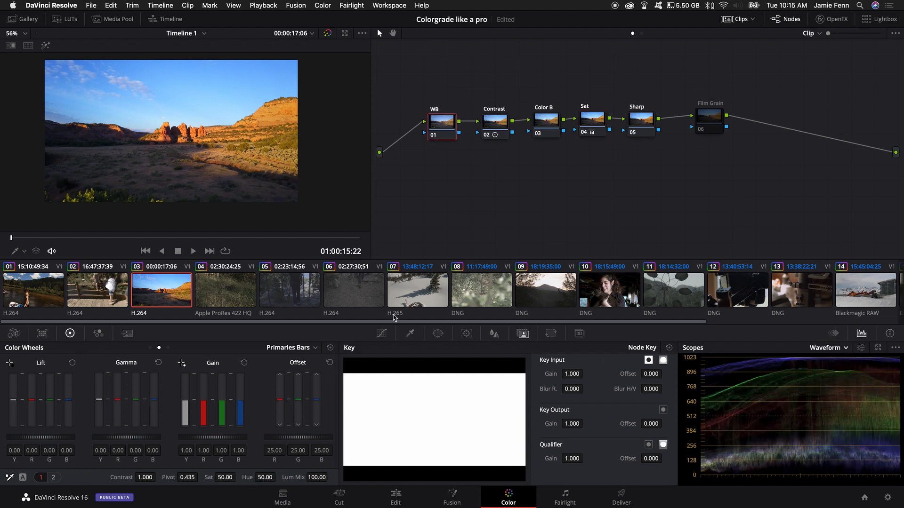
{"action": "left_click", "coordinate": [381, 333]}
{"action": "left_click_drag", "start_coordinate": [554, 366], "coordinate": [554, 377]}
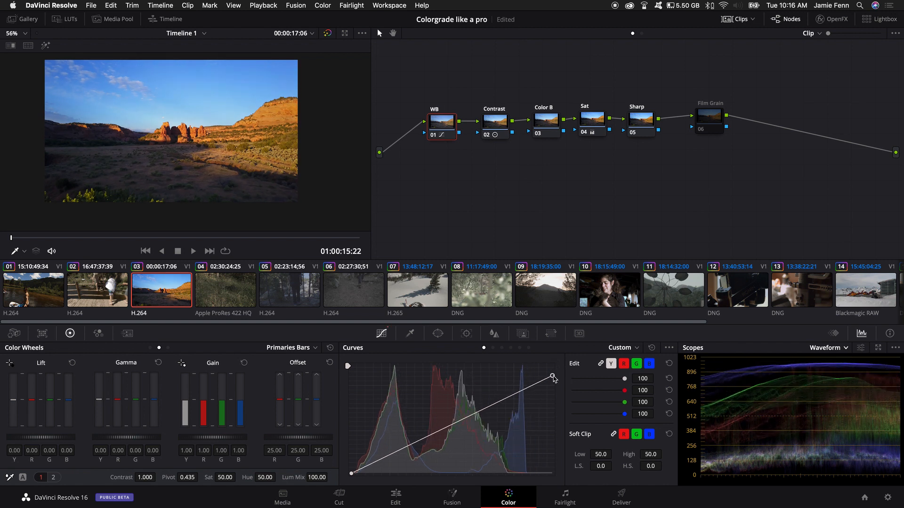
Step: Display the vectorscope and set the saturation of clip 03's Sat node to 50.00
{"action": "left_click", "coordinate": [825, 349]}
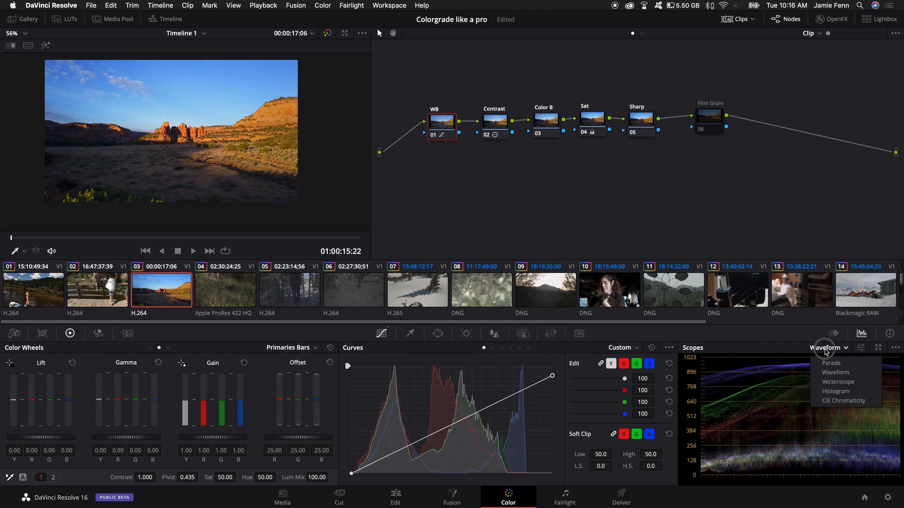
{"action": "left_click", "coordinate": [833, 384]}
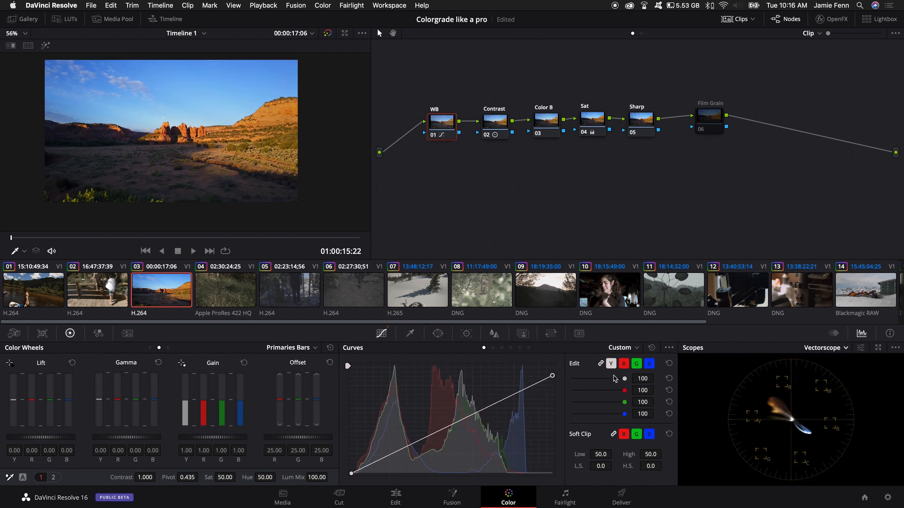
{"action": "left_click", "coordinate": [600, 121]}
{"action": "mouse_move", "coordinate": [226, 478]}
{"action": "left_mouse_down"}
{"action": "mouse_move", "coordinate": [185, 478]}
{"action": "mouse_move", "coordinate": [198, 479]}
{"action": "left_mouse_up"}
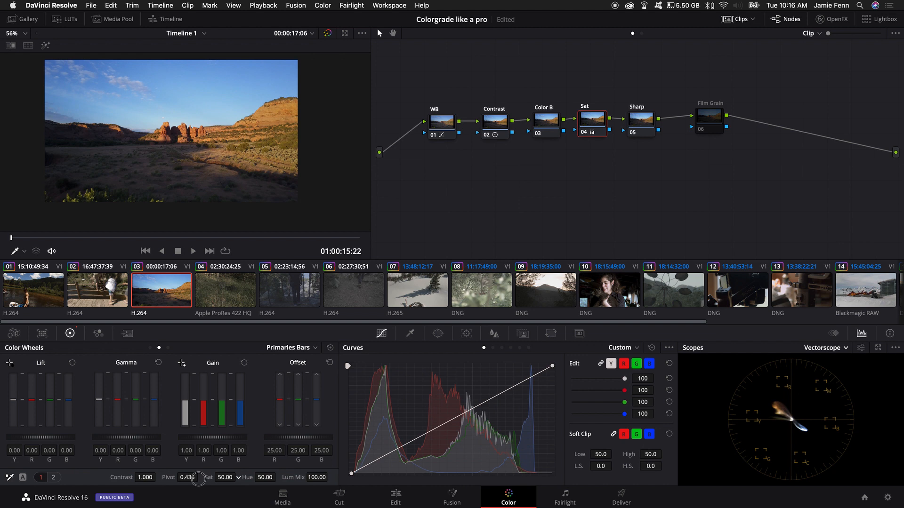
Step: Re-enable timeline node 01, try stronger key output gains on clip 03, and settle on 0.318
{"action": "left_click", "coordinate": [641, 33]}
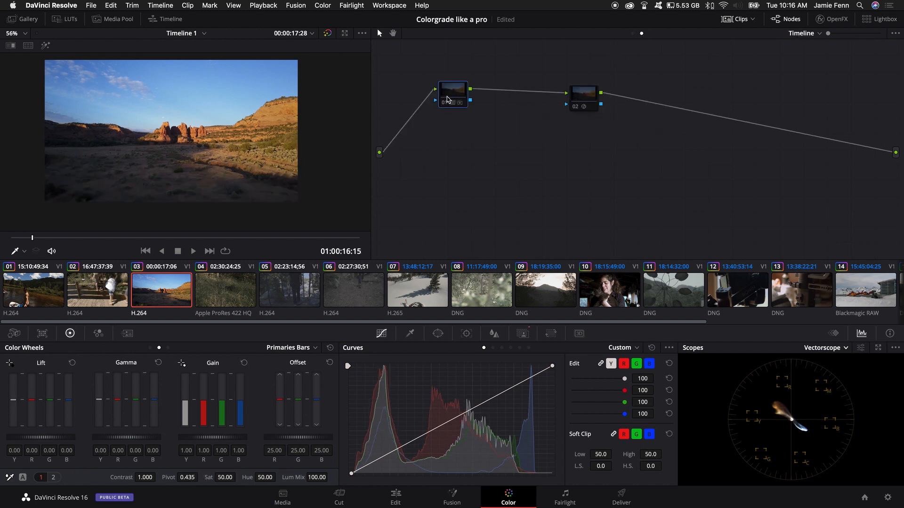
{"action": "left_click", "coordinate": [447, 99]}
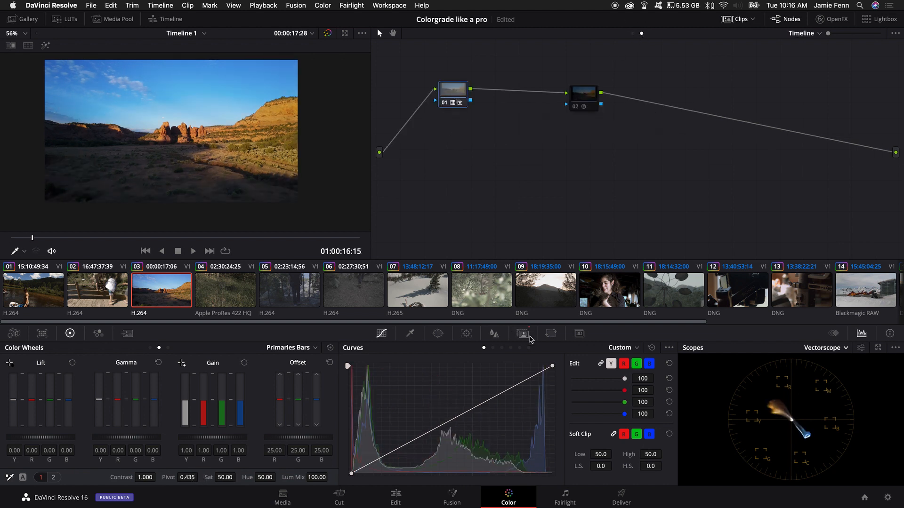
{"action": "left_click", "coordinate": [523, 334]}
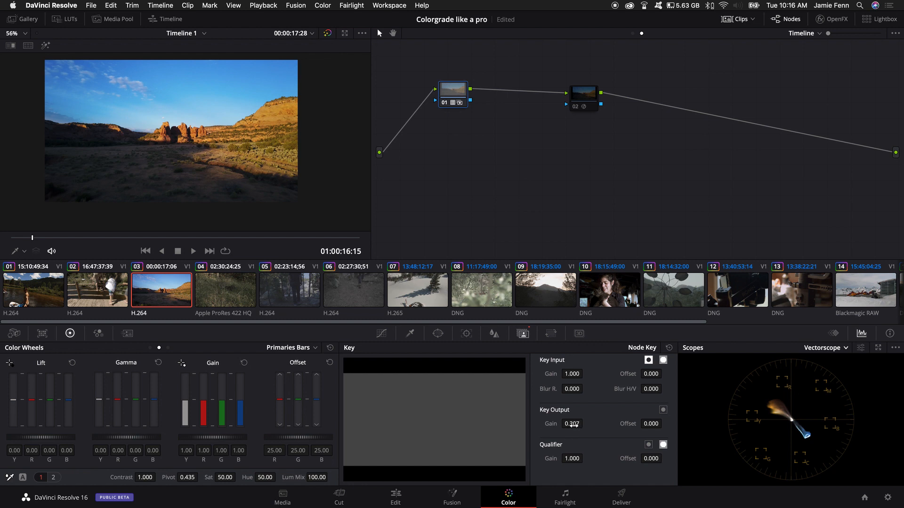
{"action": "left_click_drag", "start_coordinate": [568, 423], "coordinate": [805, 419]}
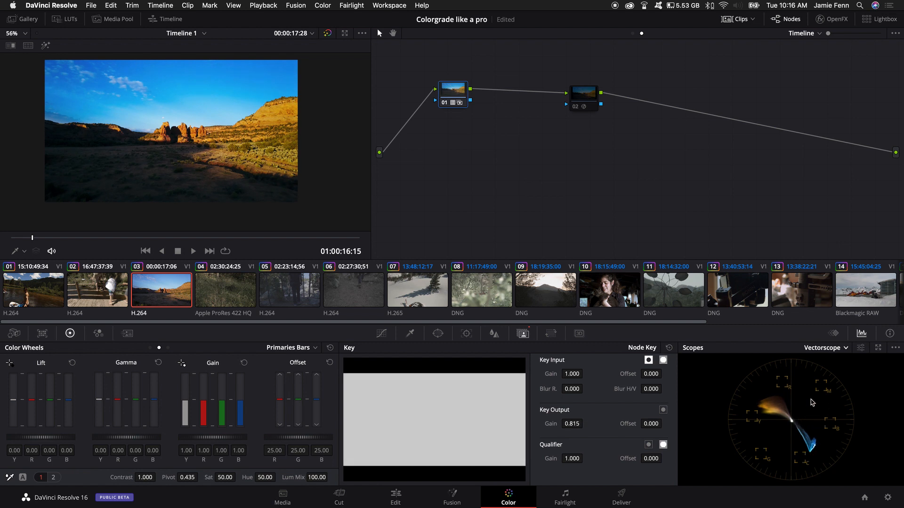
{"action": "left_click_drag", "start_coordinate": [572, 424], "coordinate": [490, 428]}
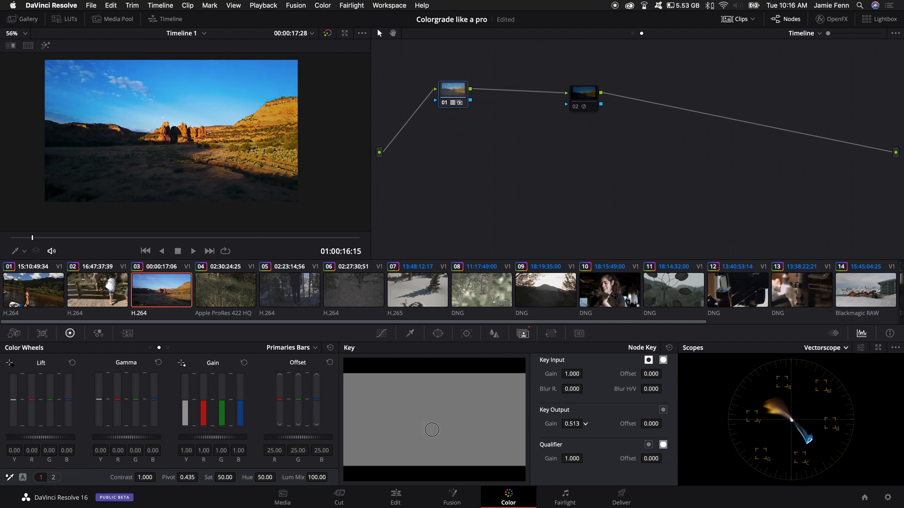
{"action": "left_click_drag", "start_coordinate": [432, 429], "coordinate": [432, 430]}
{"action": "left_click_drag", "start_coordinate": [572, 423], "coordinate": [479, 436]}
Step: Compare clip 03 with timeline node 01 off and on, and set the node's key output gain to 0.456
{"action": "key", "text": "ctrl+d"}
{"action": "key", "text": "ctrl+d"}
{"action": "key", "text": "ctrl+d"}
{"action": "key", "text": "ctrl+d"}
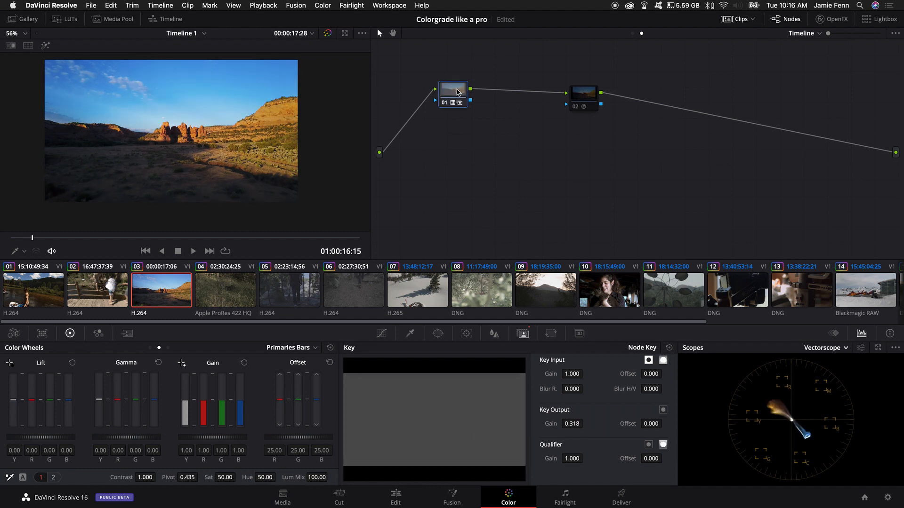
{"action": "key", "text": "ctrl+d"}
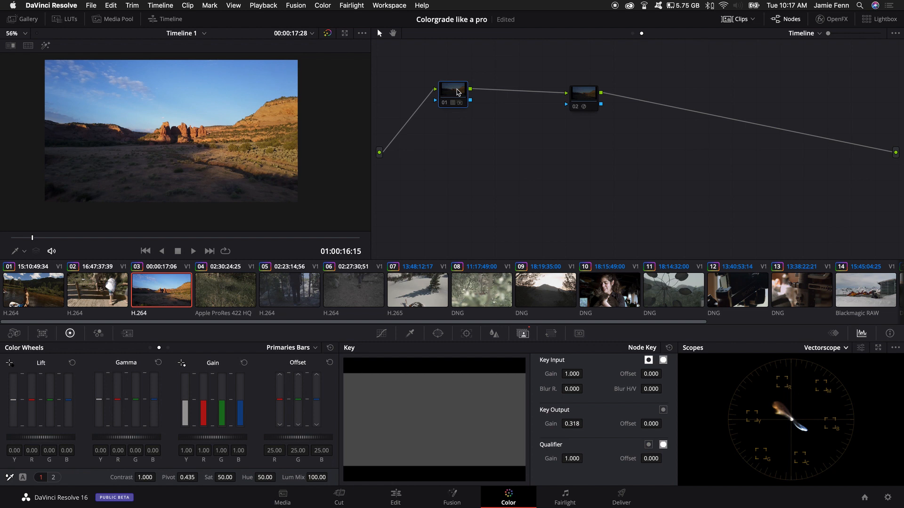
{"action": "left_click_drag", "start_coordinate": [573, 424], "coordinate": [639, 424]}
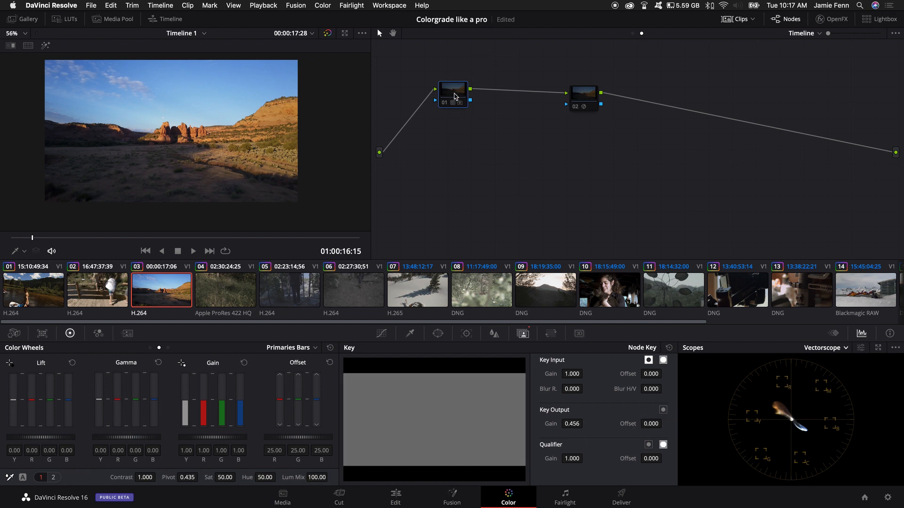
{"action": "key", "text": "ctrl+d"}
Step: Try the Dreams 3D LUT on timeline node 01 and toggle the node to compare it on clip 03
{"action": "right_click", "coordinate": [455, 96]}
{"action": "mouse_move", "coordinate": [475, 180]}
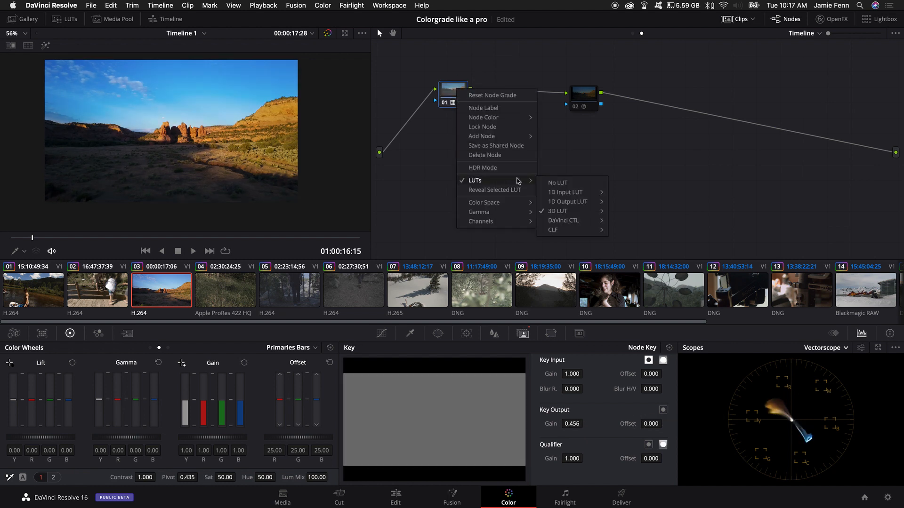
{"action": "mouse_move", "coordinate": [565, 211]}
{"action": "mouse_move", "coordinate": [669, 355]}
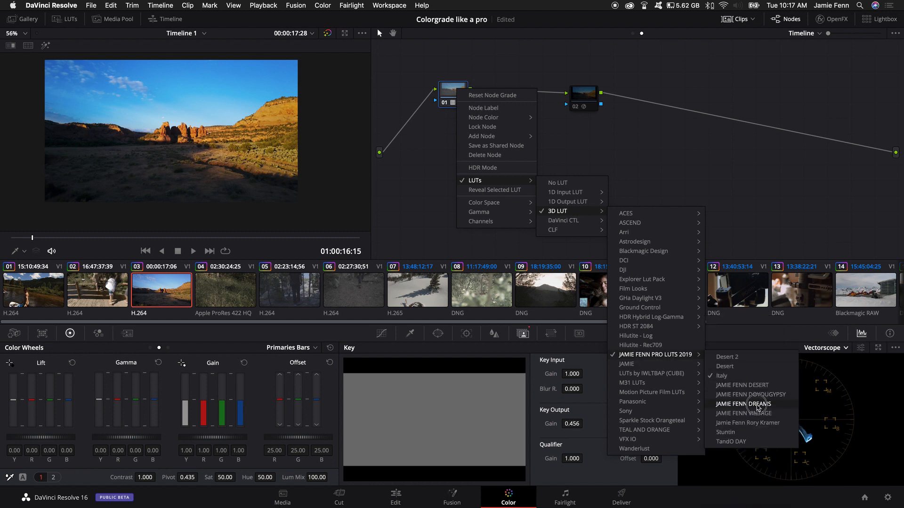
{"action": "left_click", "coordinate": [749, 404]}
{"action": "key", "text": "ctrl+d"}
{"action": "key", "text": "ctrl+d"}
{"action": "key", "text": "ctrl+d"}
{"action": "key", "text": "ctrl+d"}
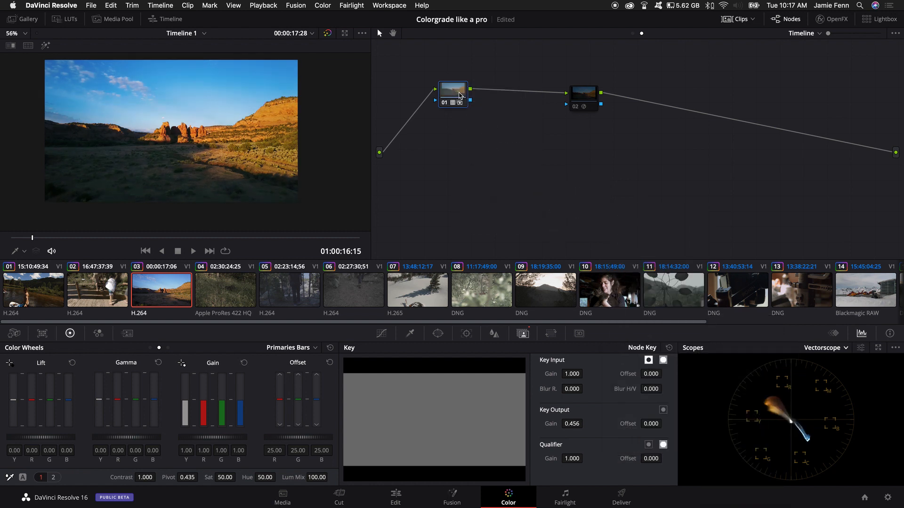
{"action": "key", "text": "ctrl+d"}
{"action": "key", "text": "ctrl+d"}
{"action": "key", "text": "ctrl+d"}
{"action": "key", "text": "ctrl+d"}
{"action": "key", "text": "ctrl+d"}
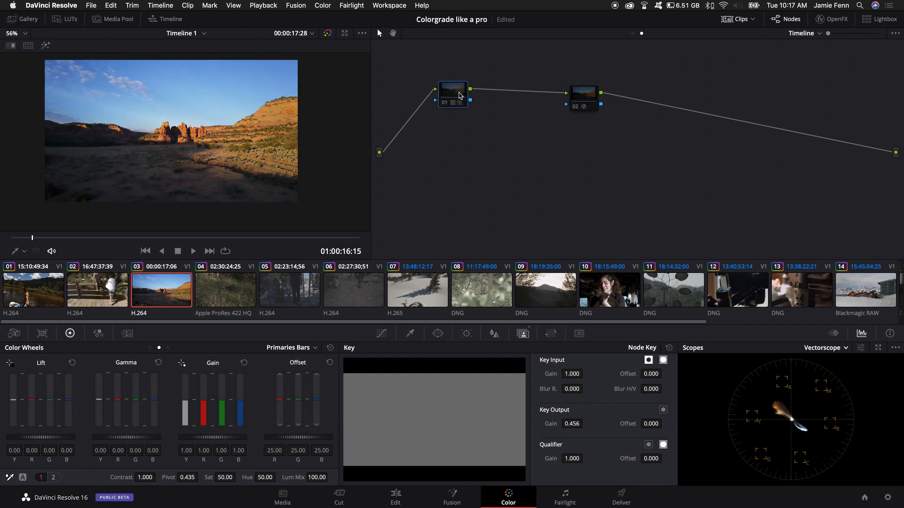
Step: Apply the Stuntin 3D LUT to timeline node 01 and toggle the node to compare it on clip 03
{"action": "right_click", "coordinate": [455, 92]}
{"action": "mouse_move", "coordinate": [475, 182]}
{"action": "mouse_move", "coordinate": [558, 212]}
{"action": "mouse_move", "coordinate": [654, 356]}
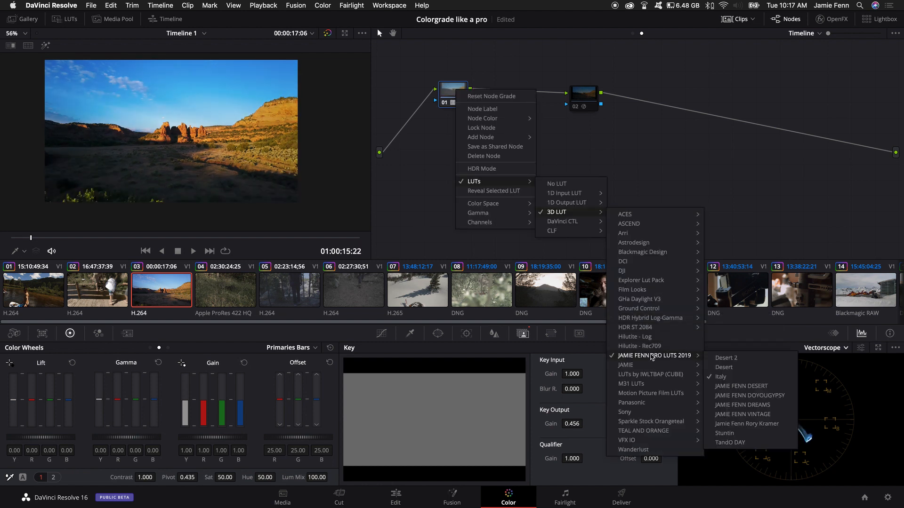
{"action": "left_click", "coordinate": [753, 434]}
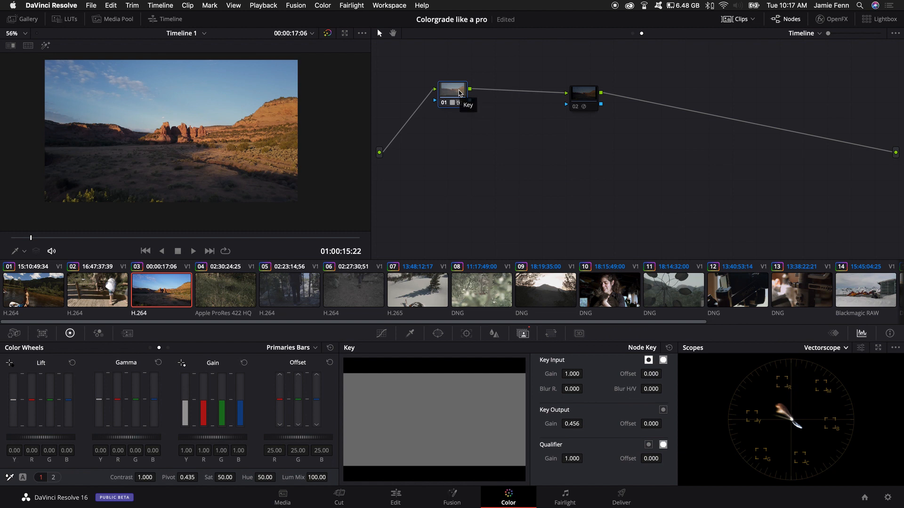
{"action": "key", "text": "ctrl+d"}
{"action": "key", "text": "ctrl+d"}
Step: Play the opening of clip 01 and toggle timeline node 01 to compare the Stuntin LUT's effect
{"action": "left_click", "coordinate": [34, 289]}
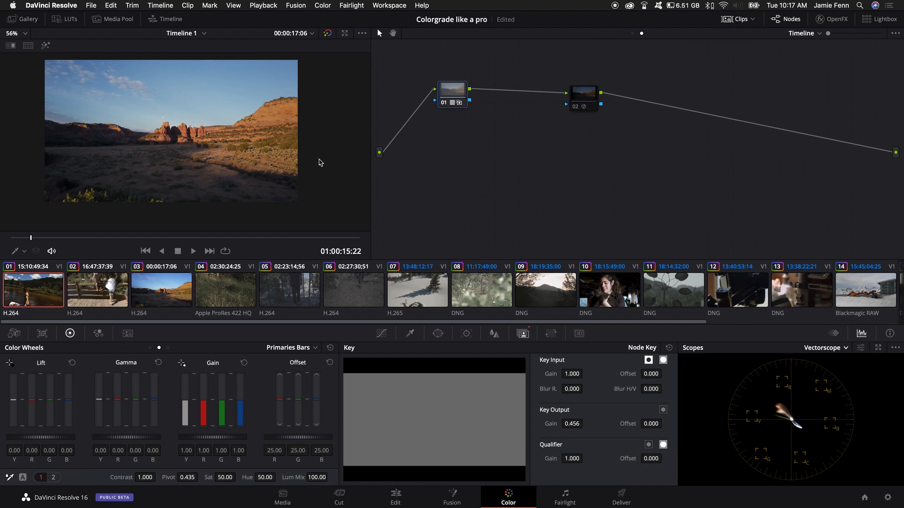
{"action": "key", "text": "space"}
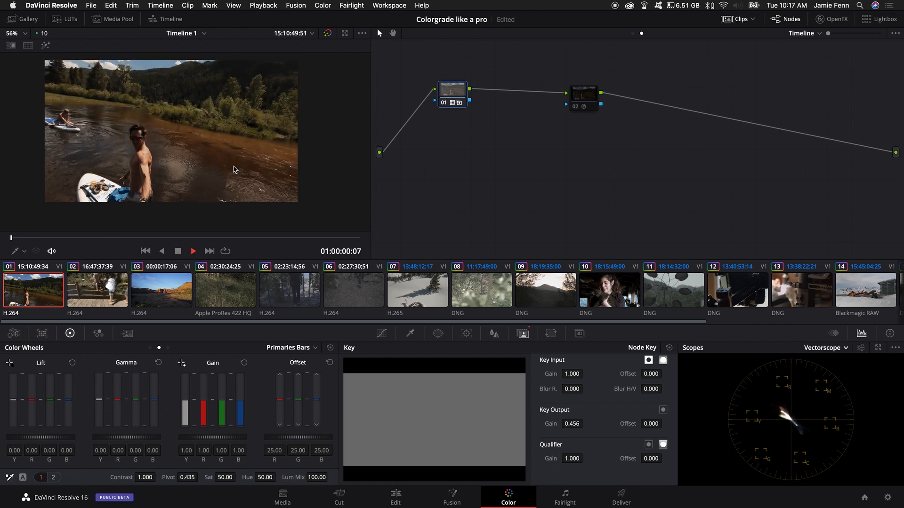
{"action": "key", "text": "space"}
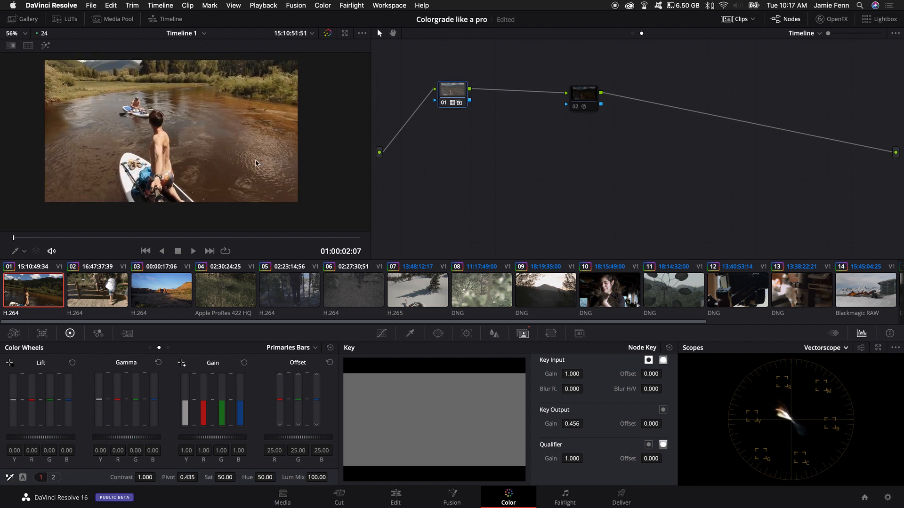
{"action": "key", "text": "ctrl+d"}
{"action": "key", "text": "ctrl+d"}
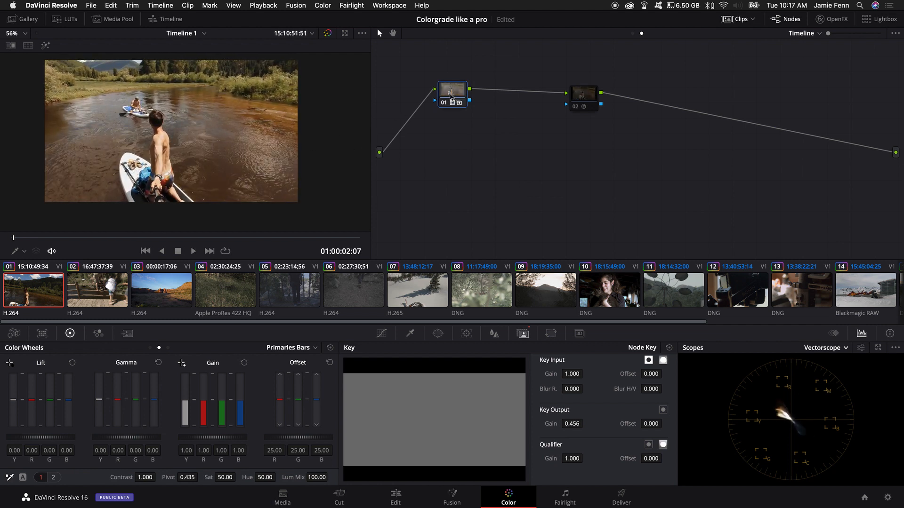
{"action": "key", "text": "ctrl+d"}
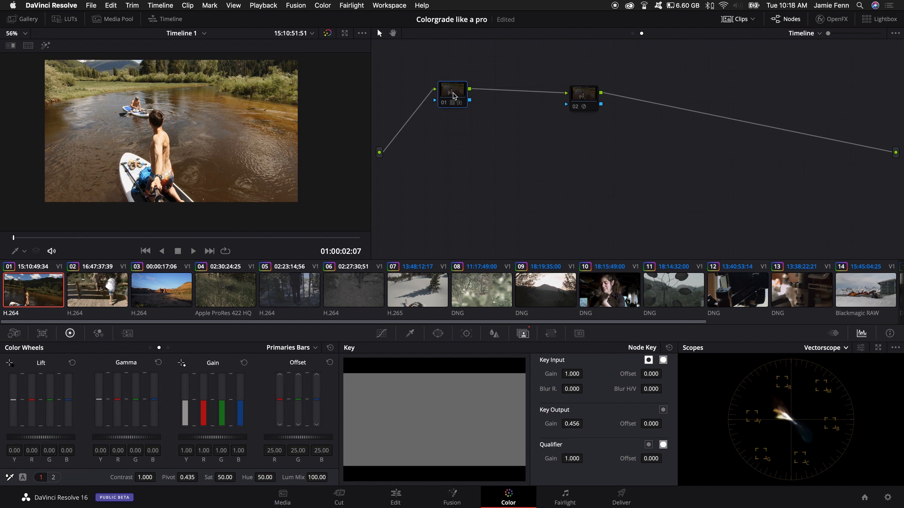